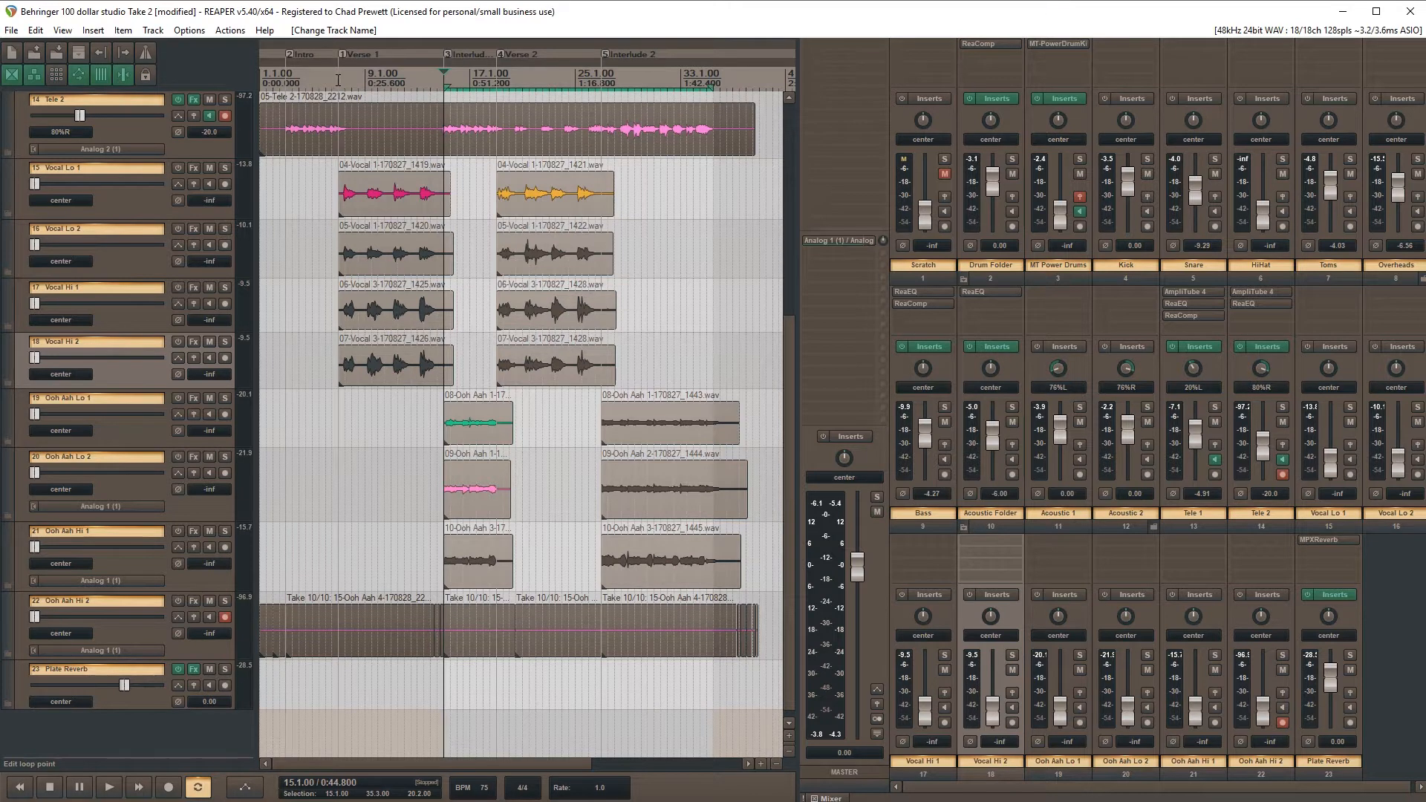
- Play back the song from the start of Verse 1 and stop it
key(space)
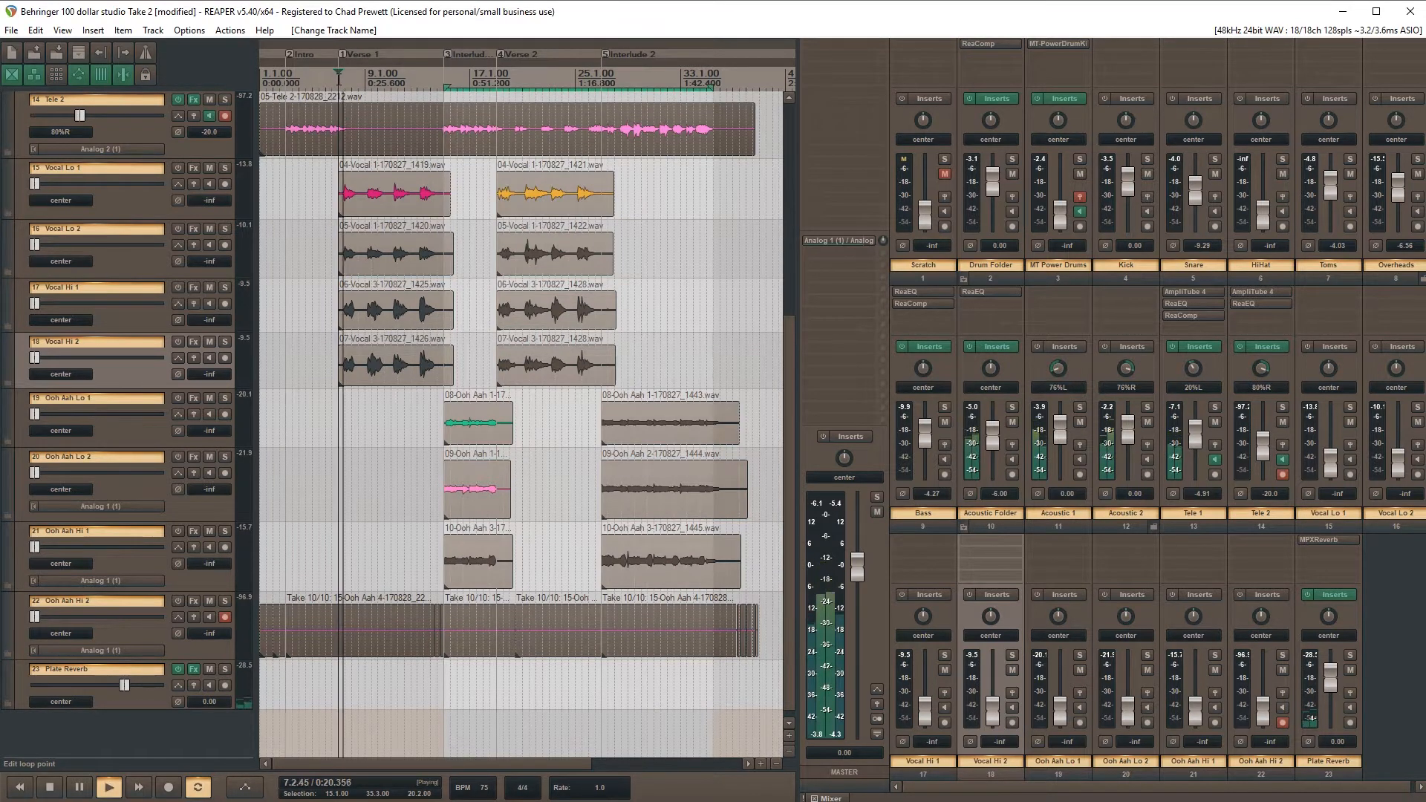
key(space)
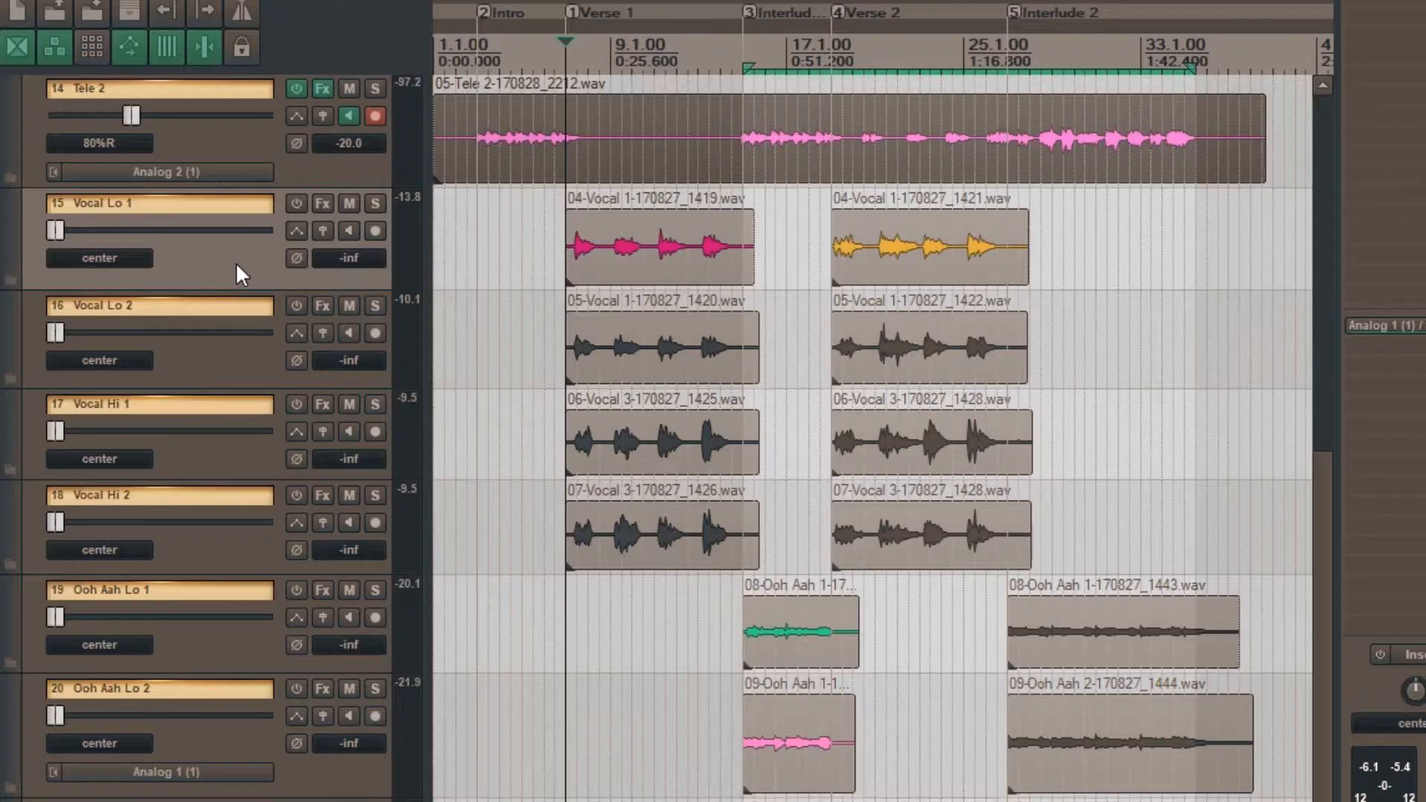
- Add a track named "Vocal Lead Folder" above Vocal Lo 1 and make it a folder containing Vocal Lo 1 and Vocal Lo 2
right_click(143, 204)
click(284, 276)
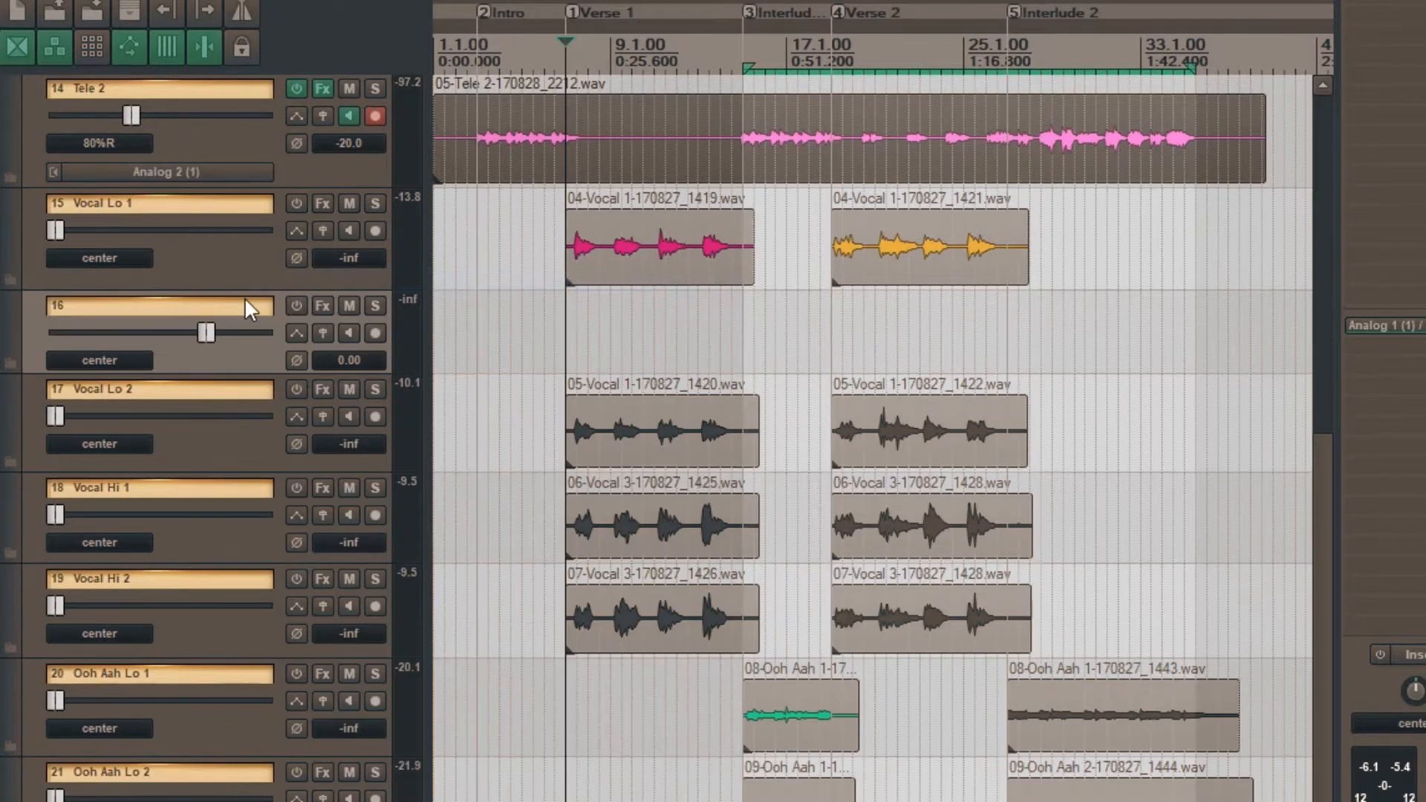
drag(181, 355, 194, 190)
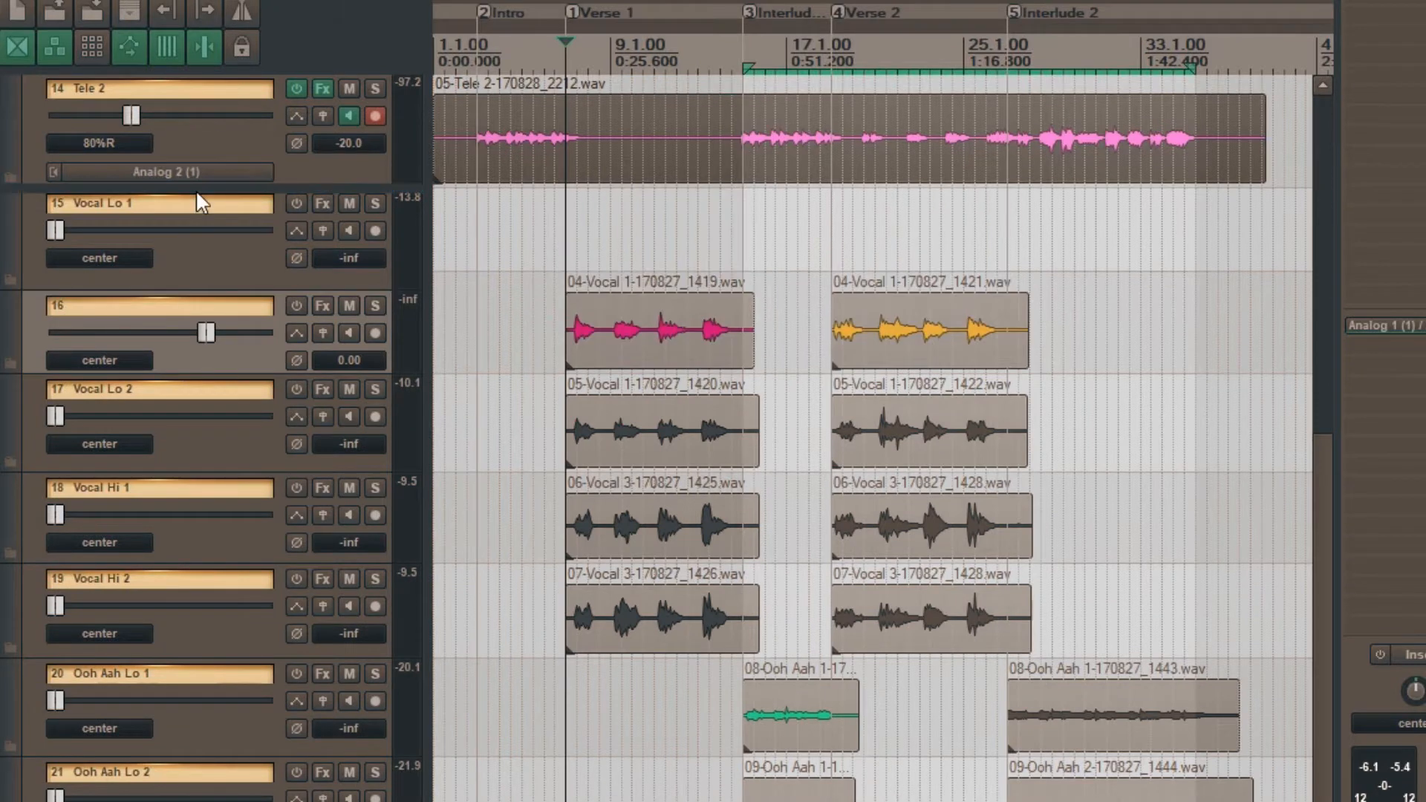
double_click(149, 204)
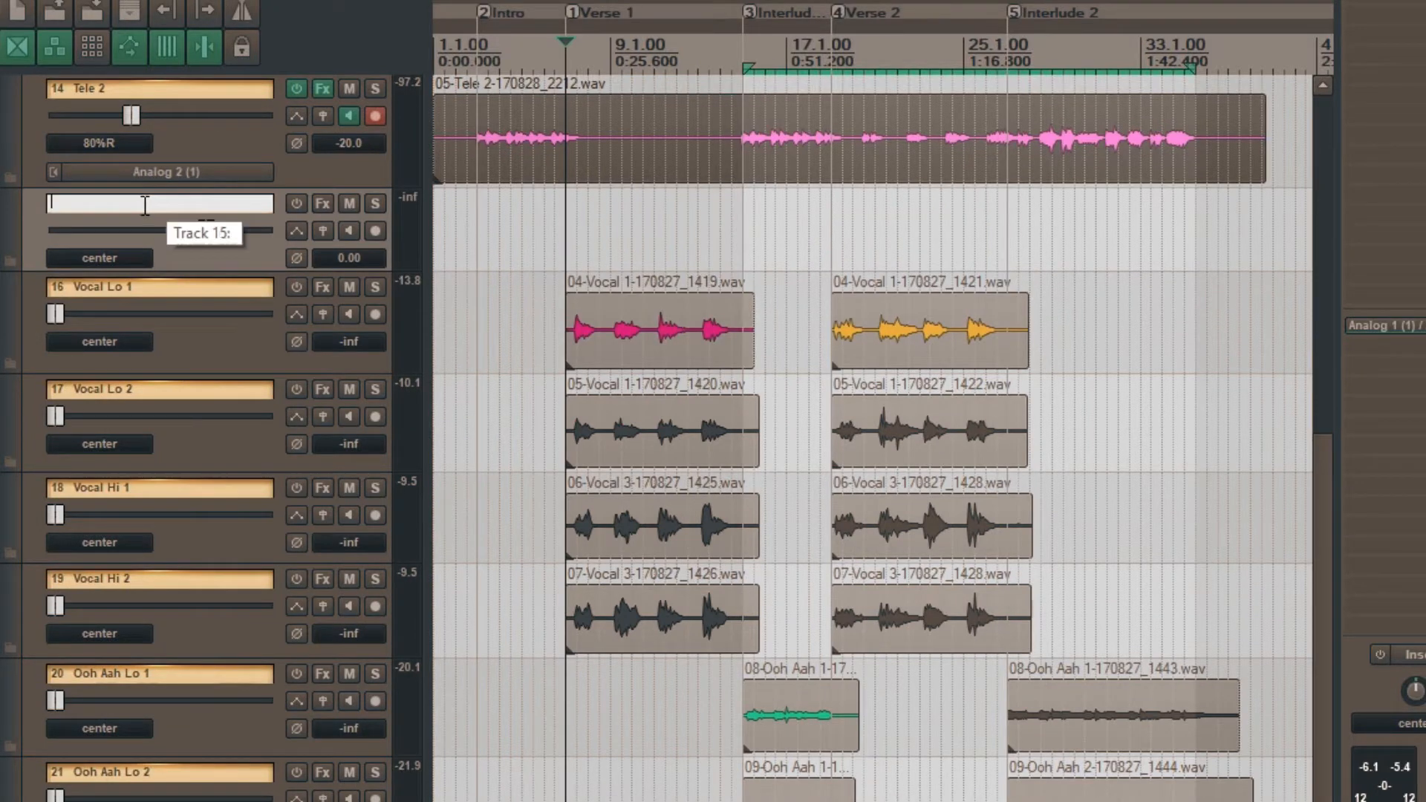
text(Vocal Lead Folder)
key(Return)
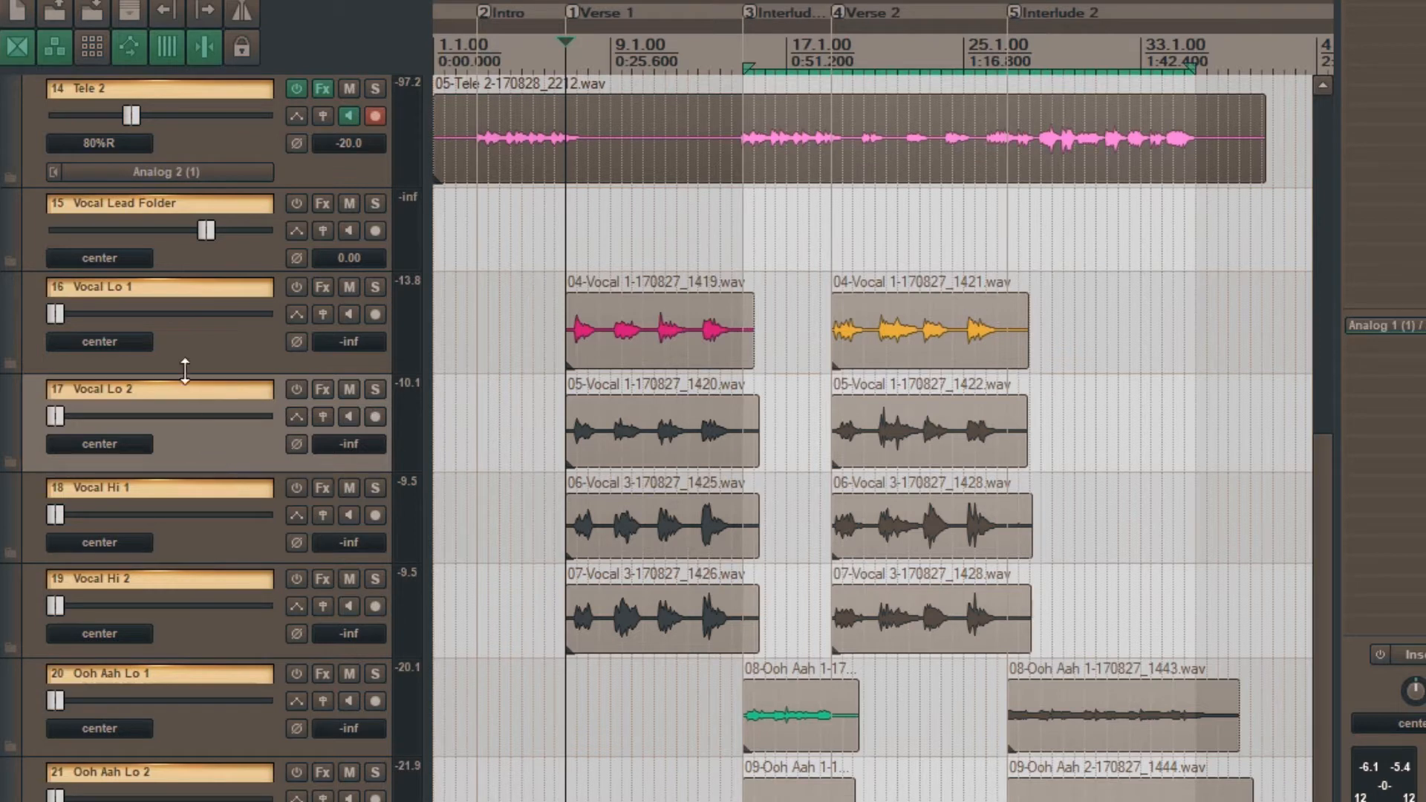
click(11, 257)
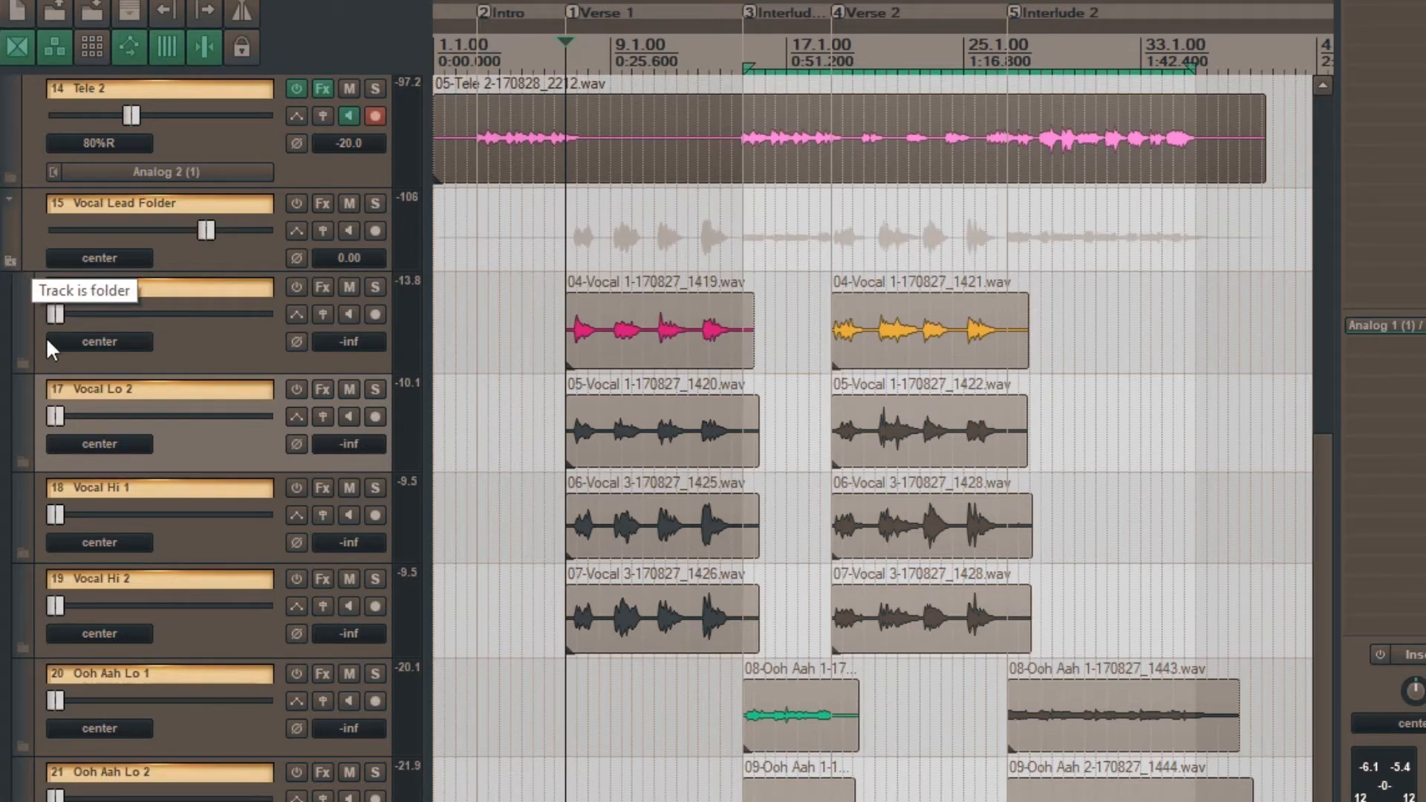
click(20, 461)
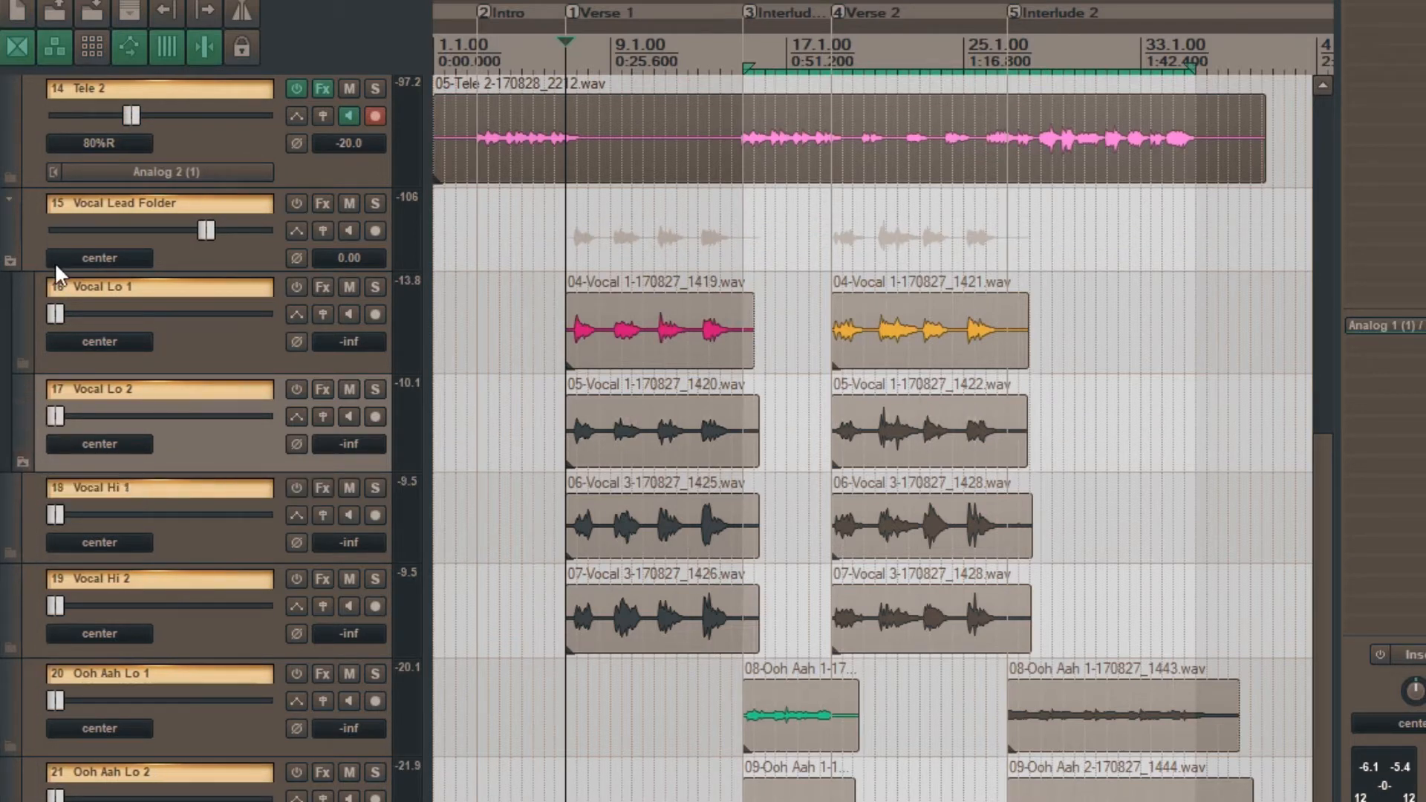
- Insert a new track above Vocal Hi 1 and name it "Vocal Backing Folder"
click(30, 512)
right_click(28, 507)
click(104, 523)
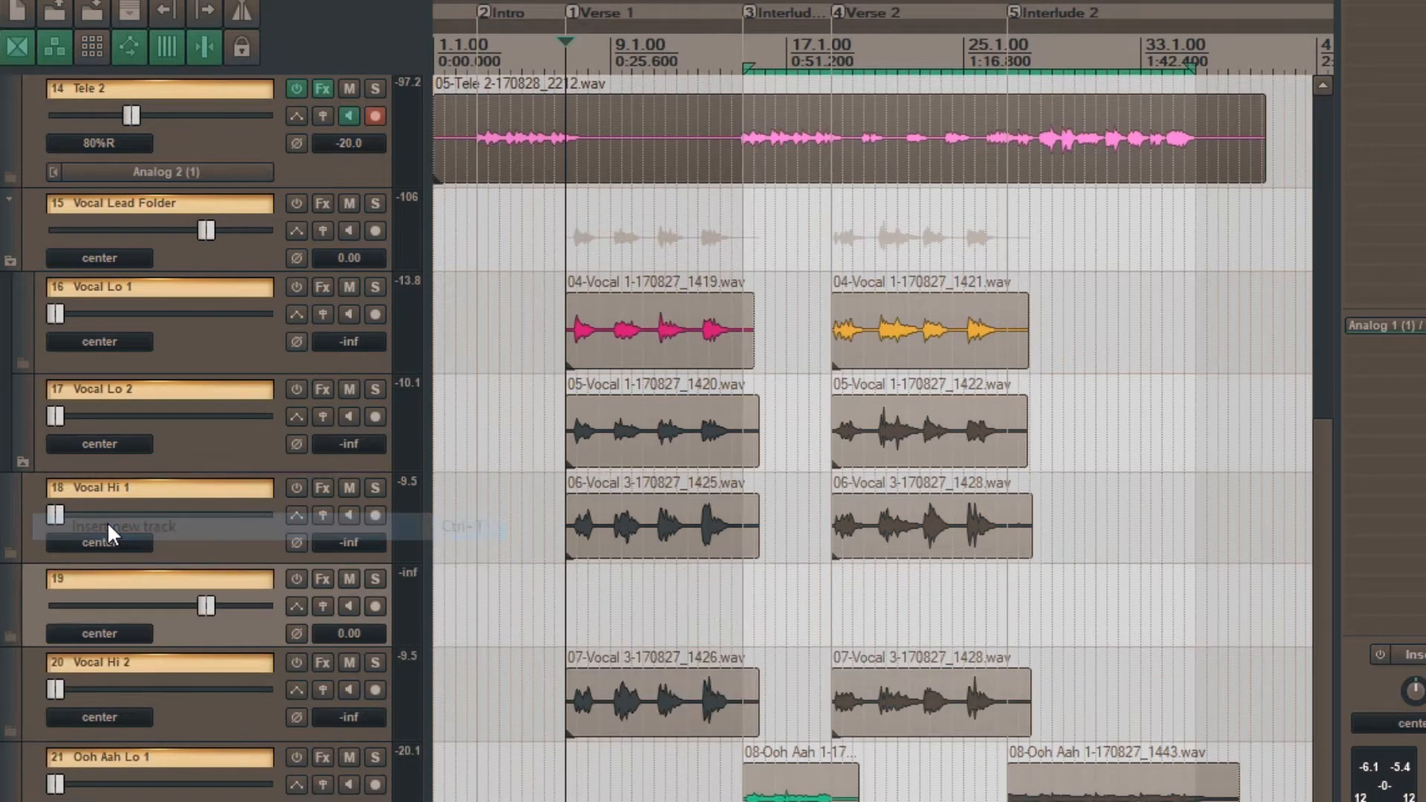
drag(192, 631, 179, 545)
drag(188, 634, 184, 484)
double_click(140, 490)
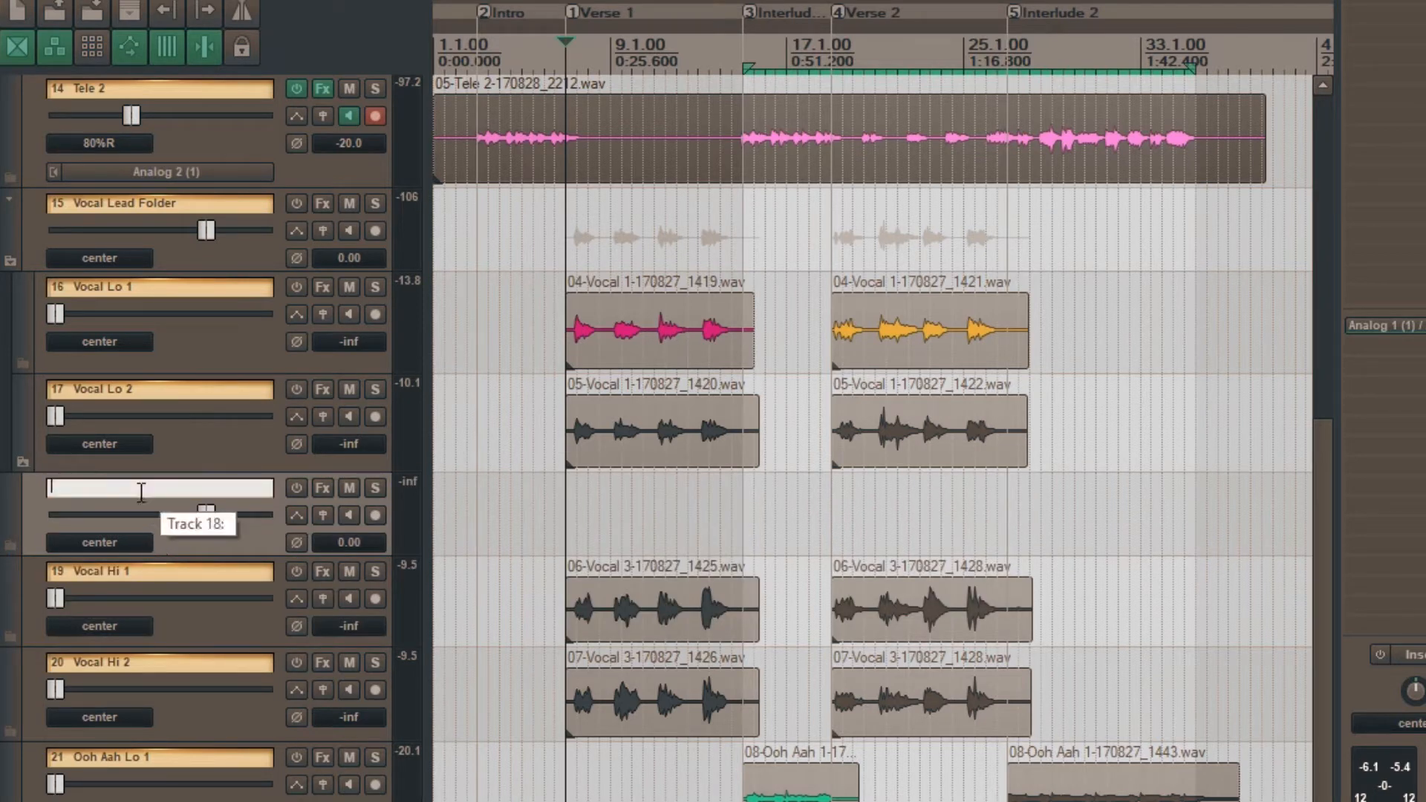
text(Vocal )
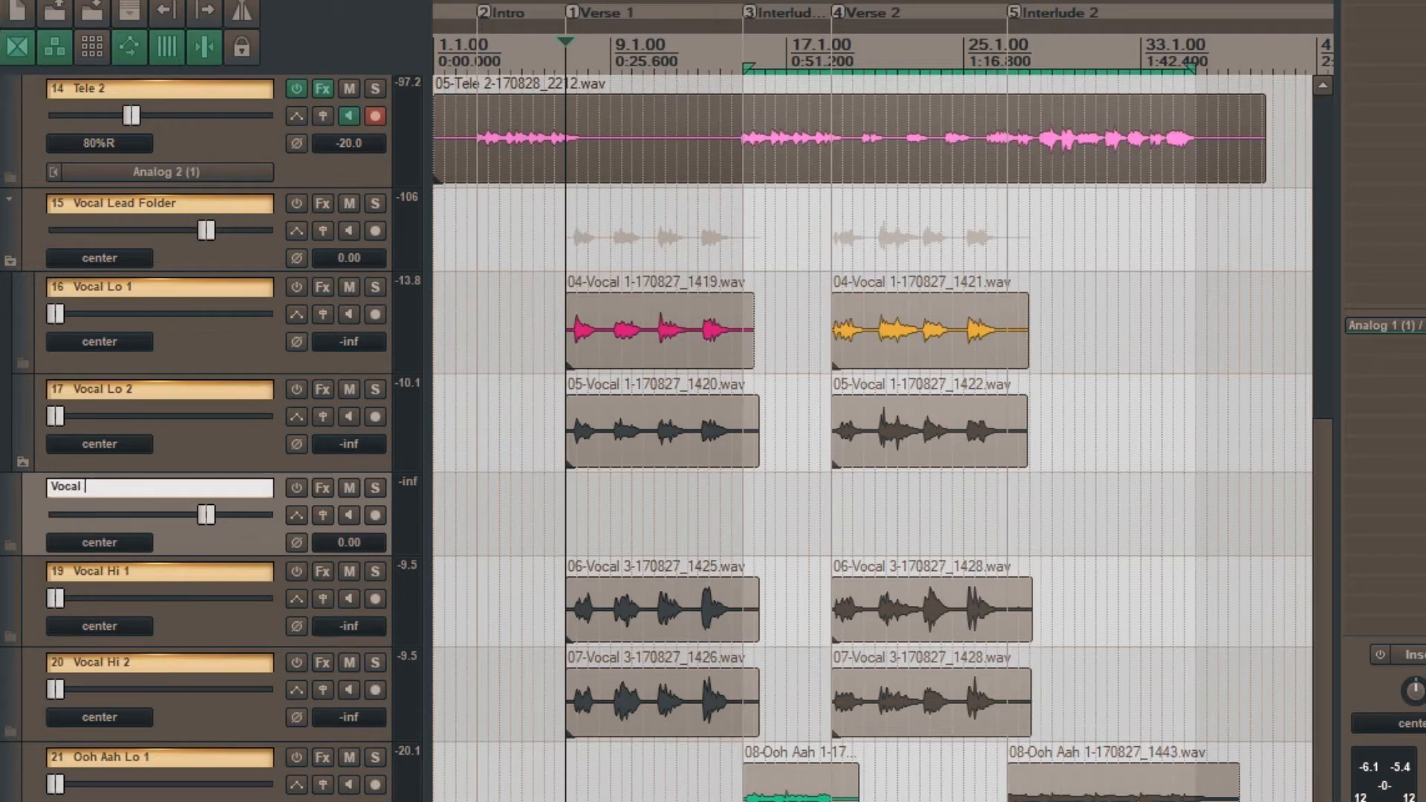
text(Backing Folder)
key(Return)
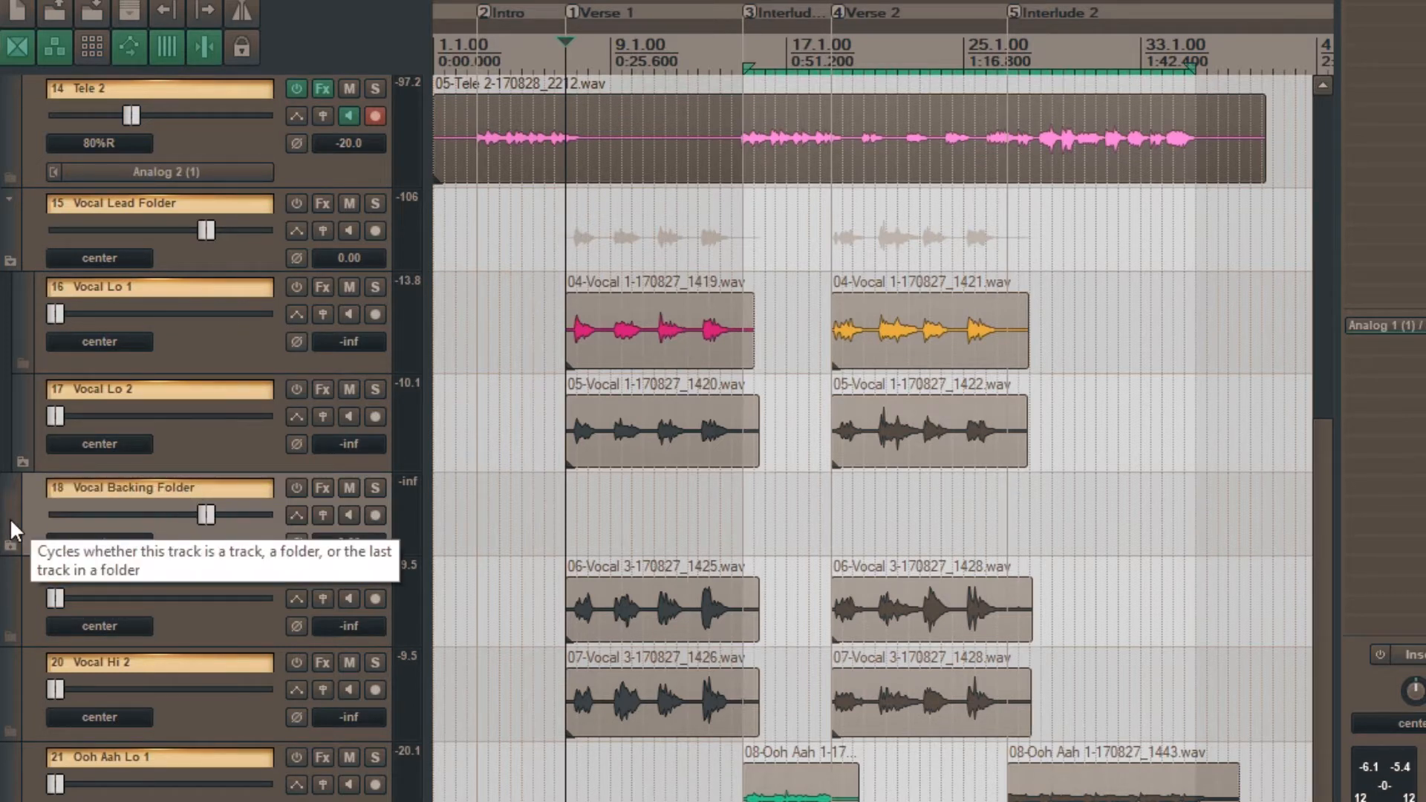
- Make Vocal Backing Folder a folder track, with Vocal Hi 2 as the last track in it
click(10, 542)
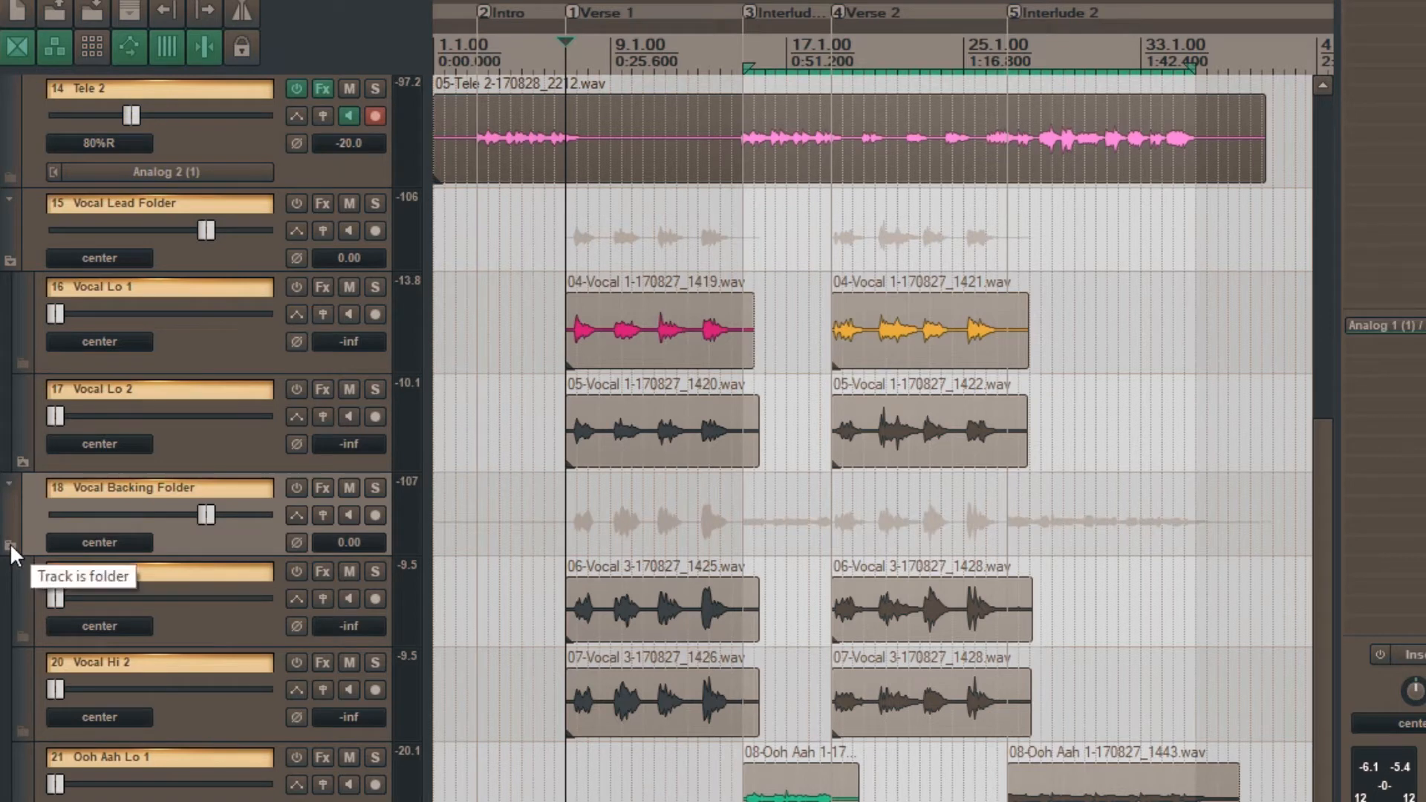
click(23, 728)
click(22, 726)
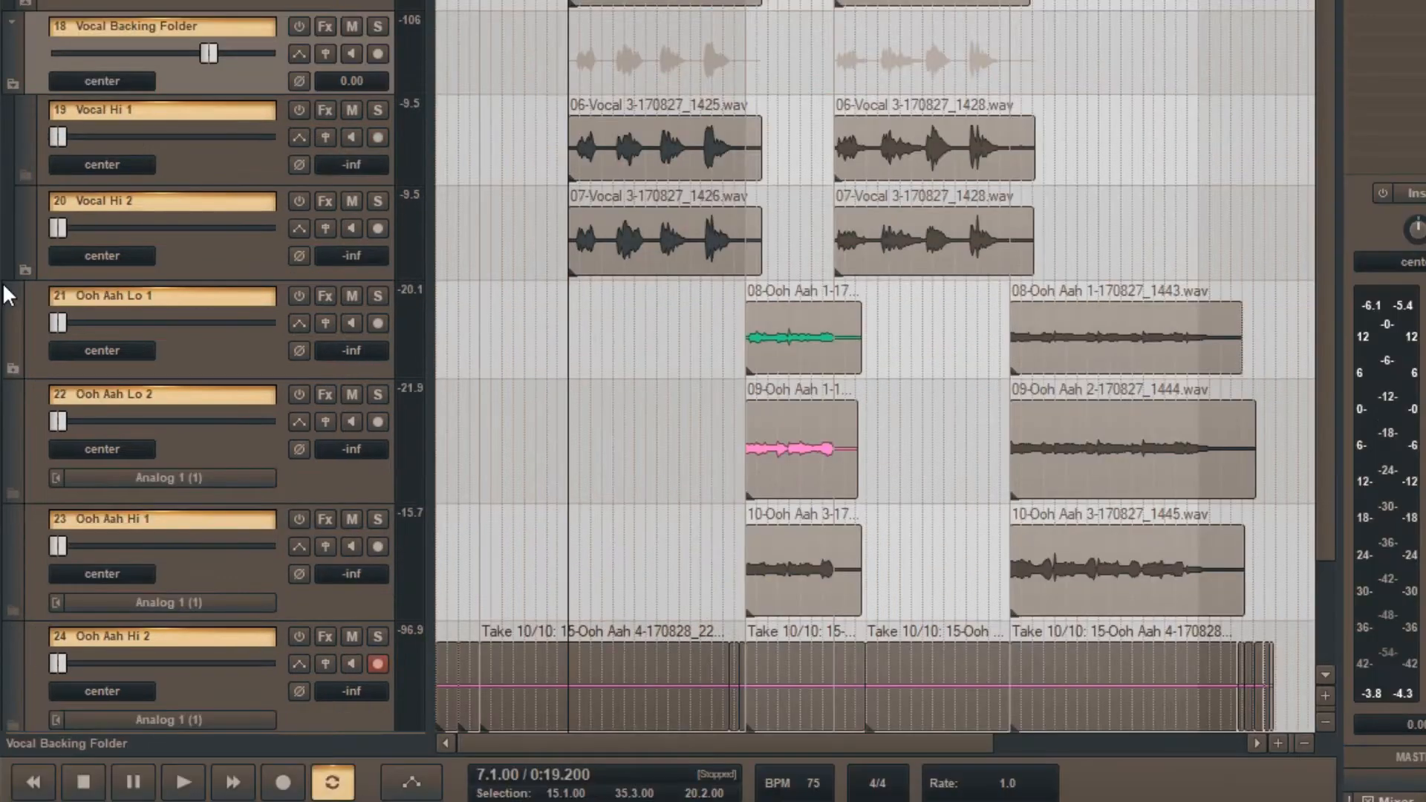
- Insert a new track above Ooh Aah Lo 1 and name it "Vocal Oooh Folder"
click(199, 359)
right_click(199, 359)
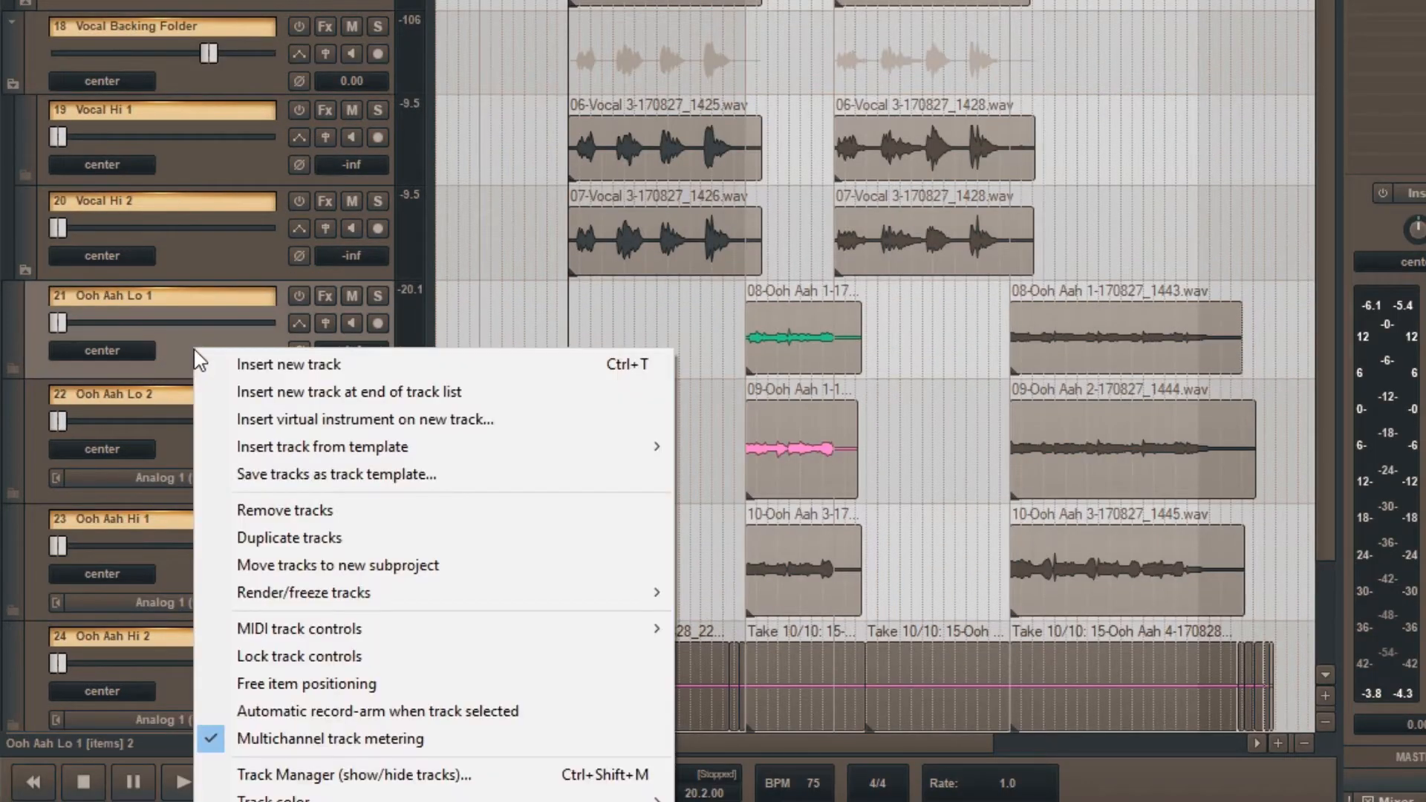
click(319, 364)
drag(242, 446, 251, 287)
double_click(136, 294)
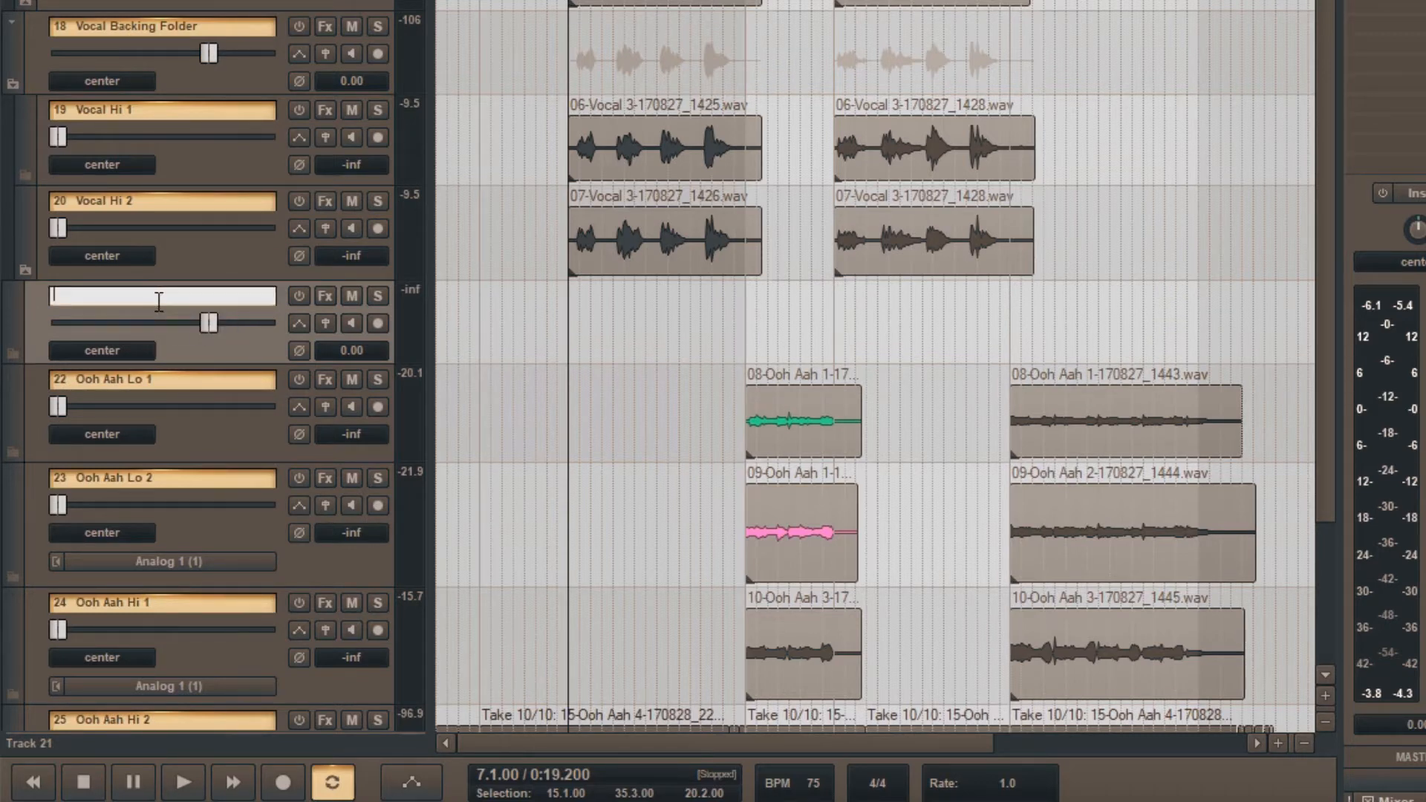
text(Vocal Oooh Folder)
key(Return)
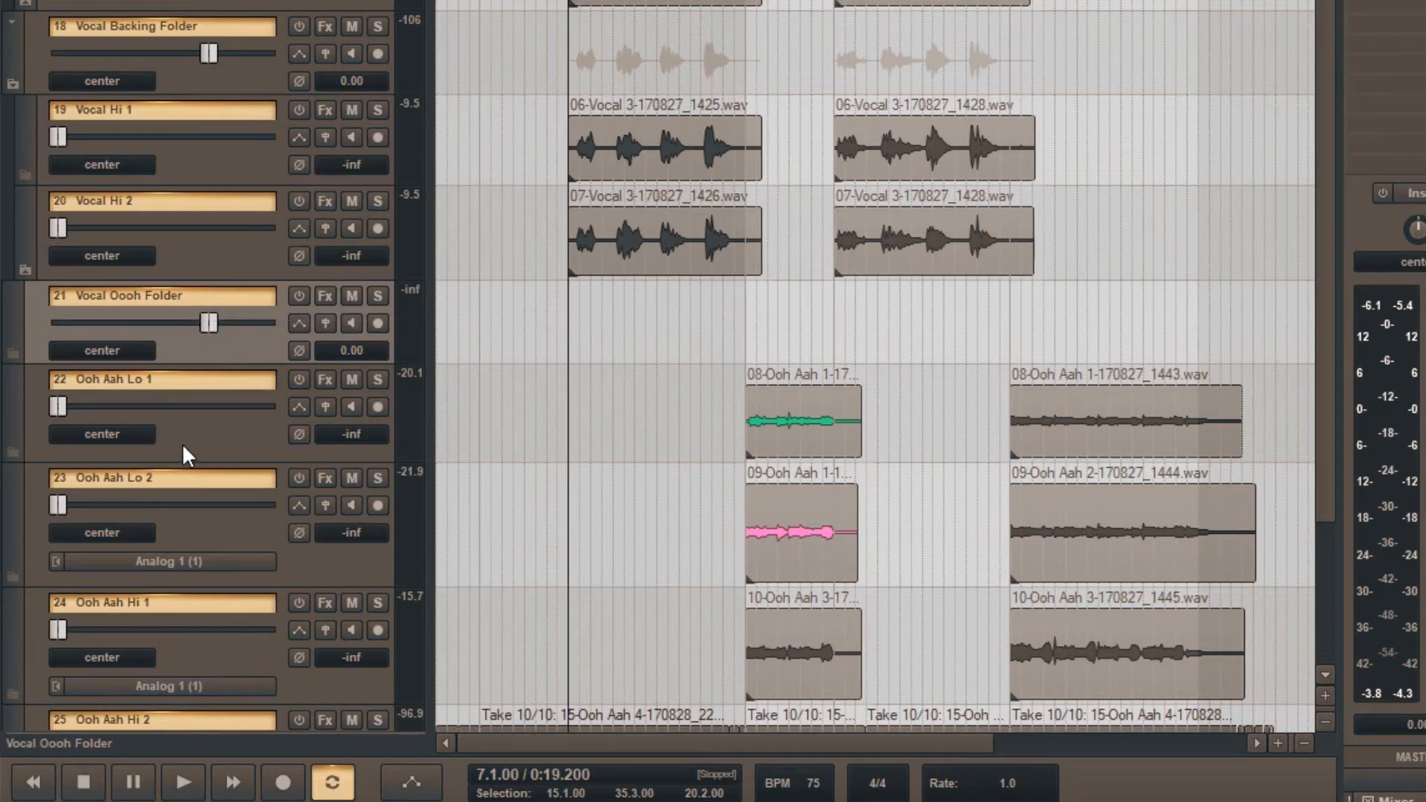
- Make Vocal Oooh Folder a folder track, with Ooh Aah Hi 2 as the last track in it
scroll(183, 447, down, 1)
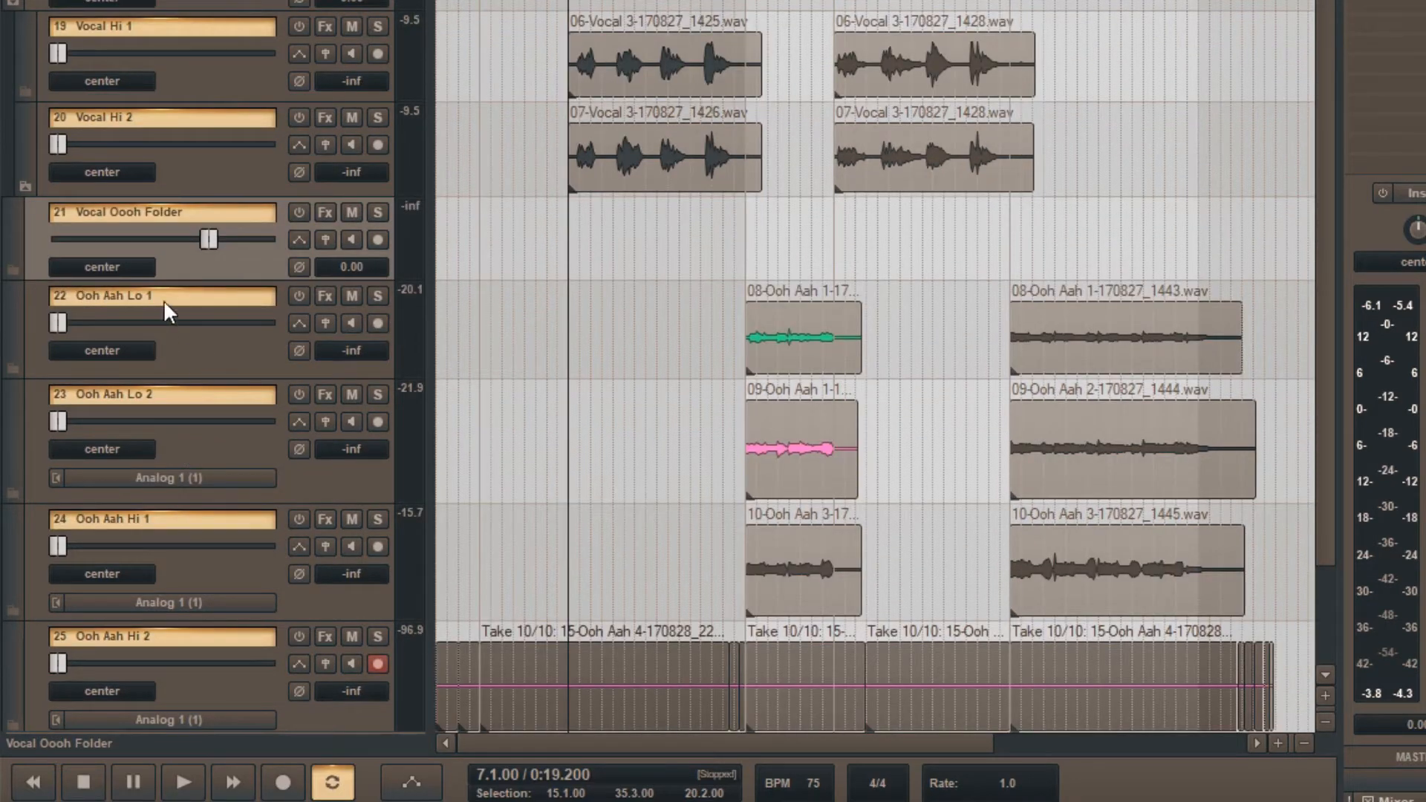
scroll(160, 386, down, 1)
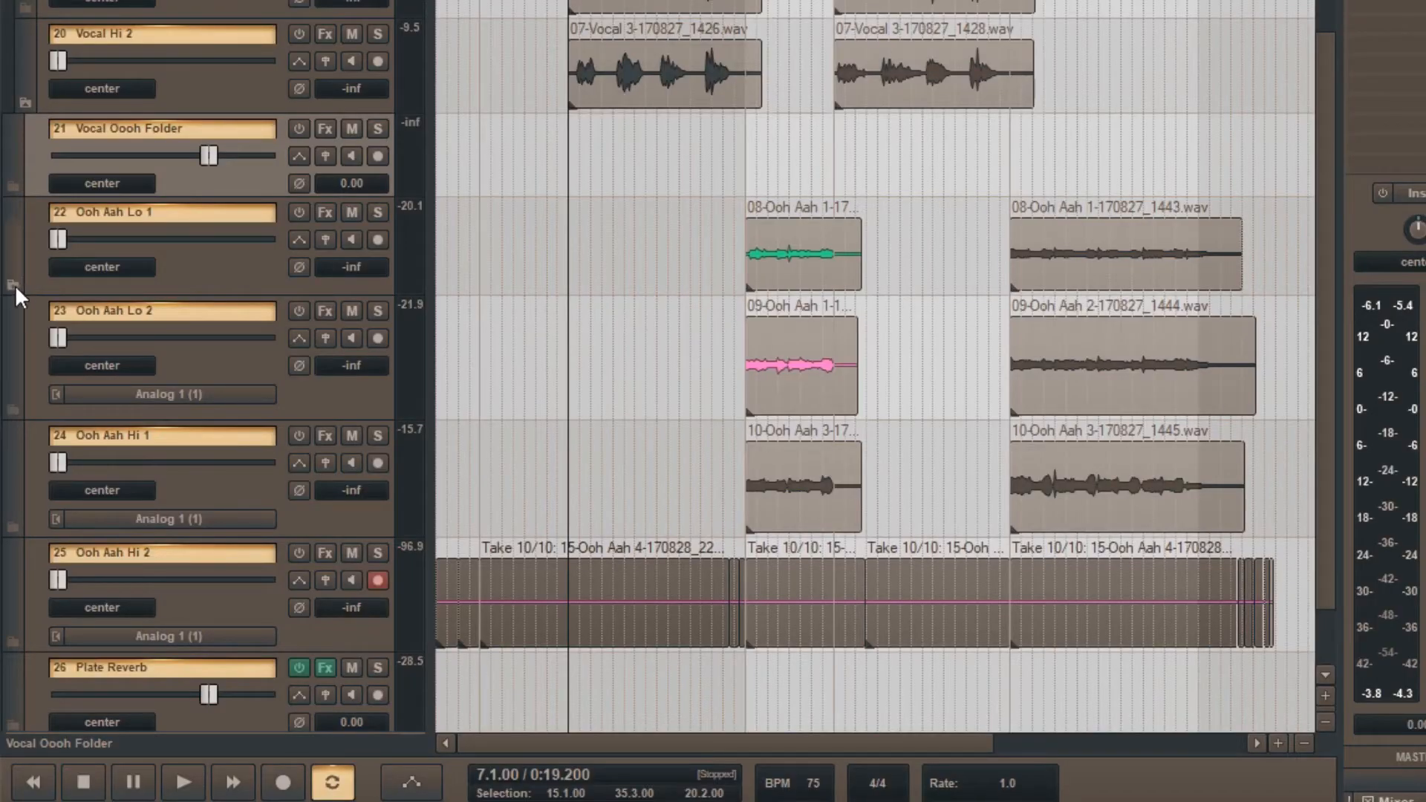
click(7, 187)
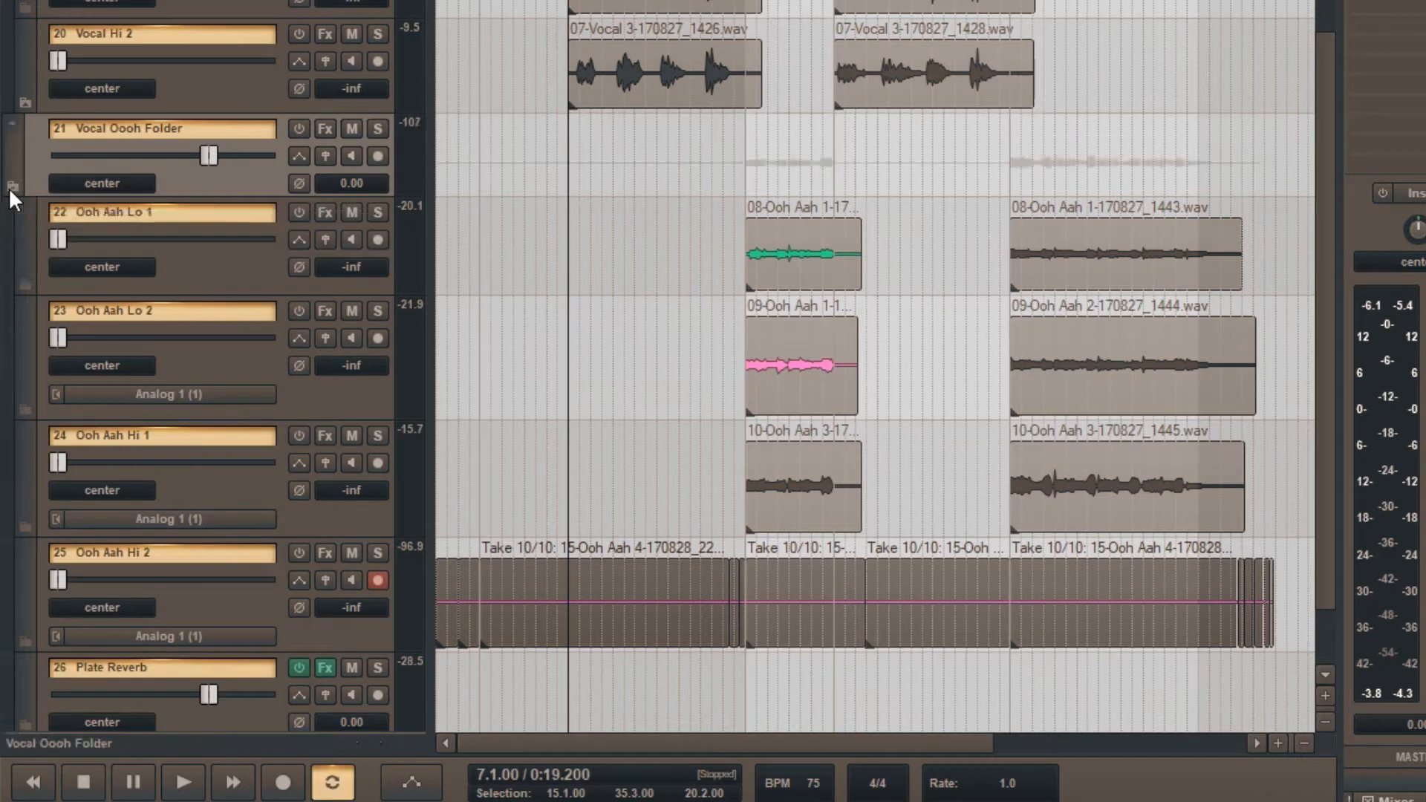
scroll(41, 340, down, 1)
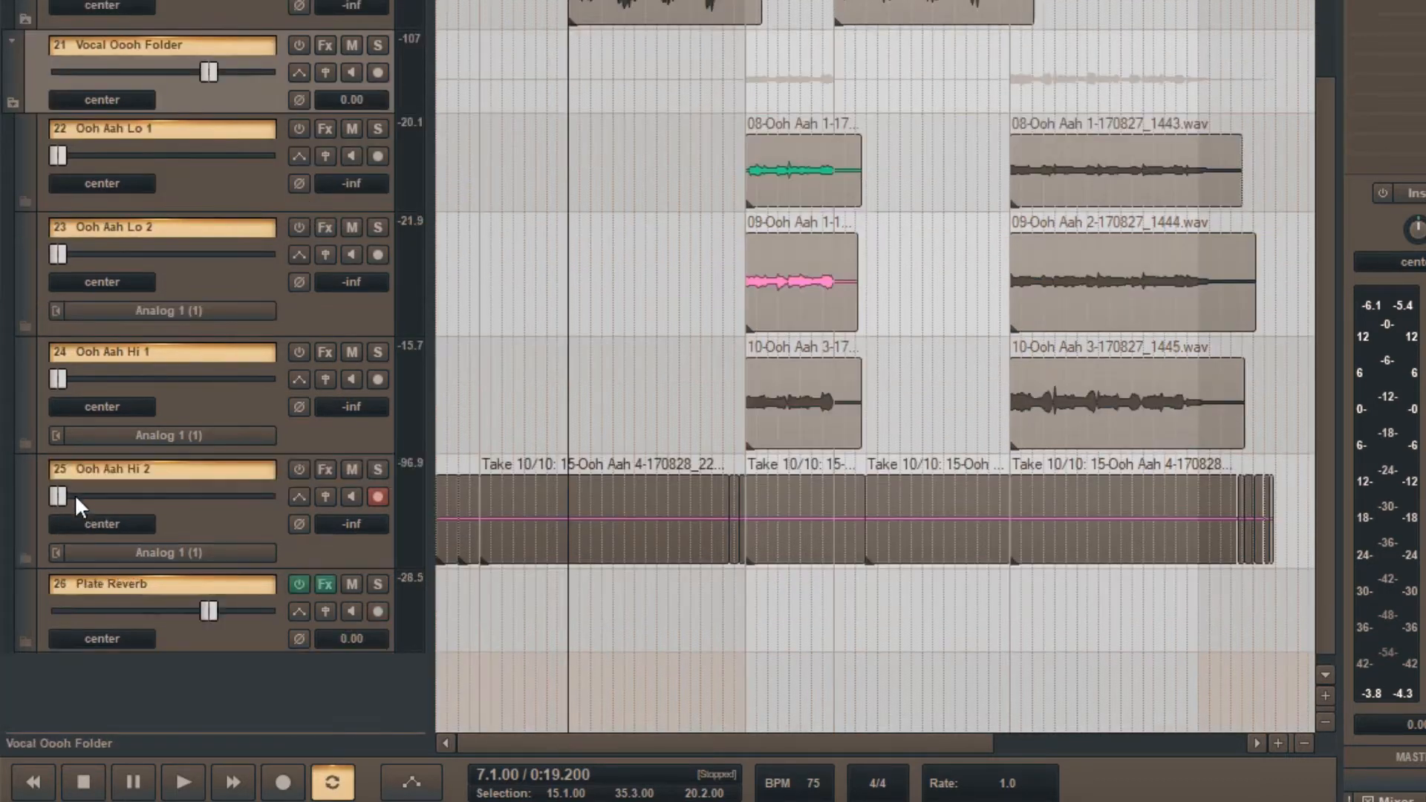
click(25, 557)
click(26, 557)
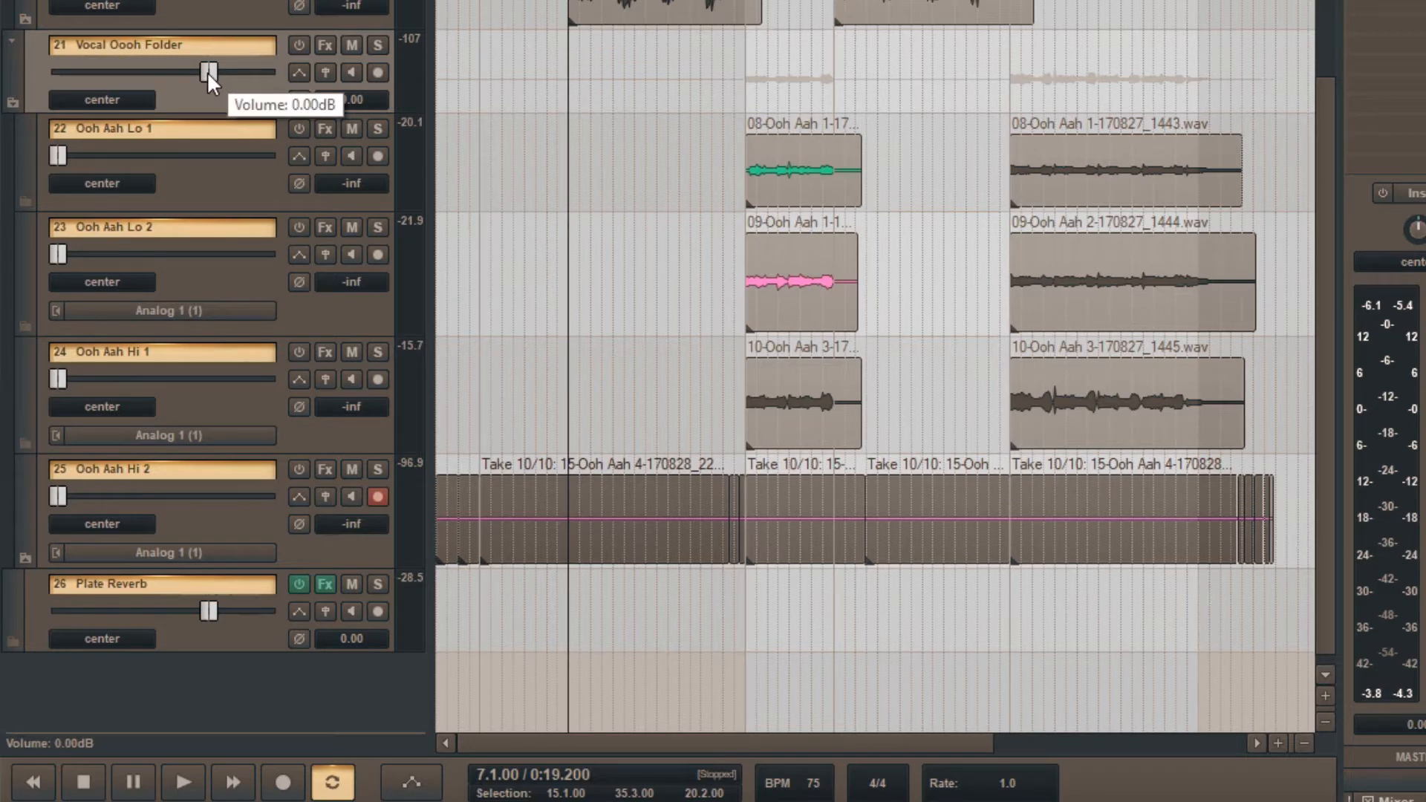
- Lower the Vocal Oooh Folder volume to -inf and reset the four Ooh Aah tracks inside it to 0.00 dB
drag(207, 71, 17, 88)
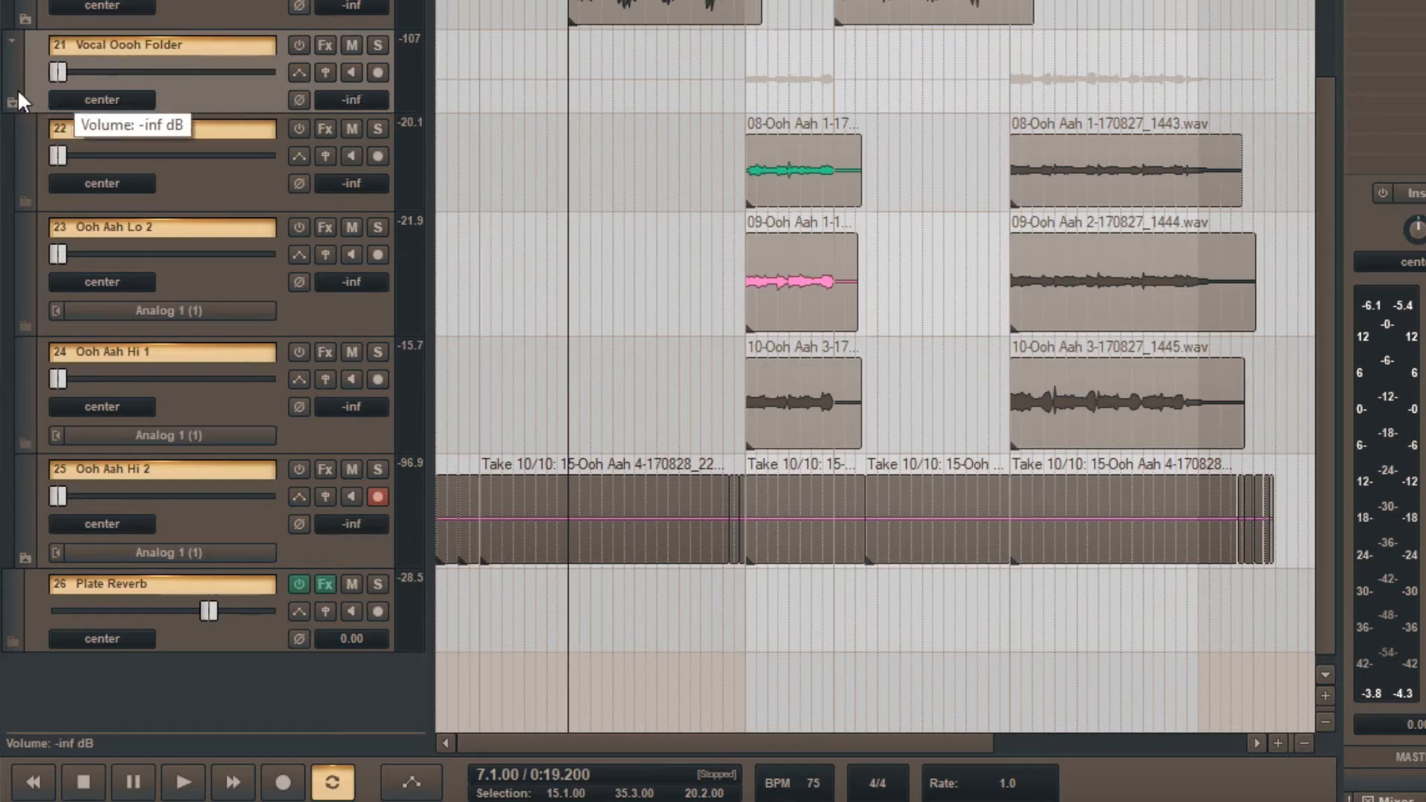
double_click(63, 152)
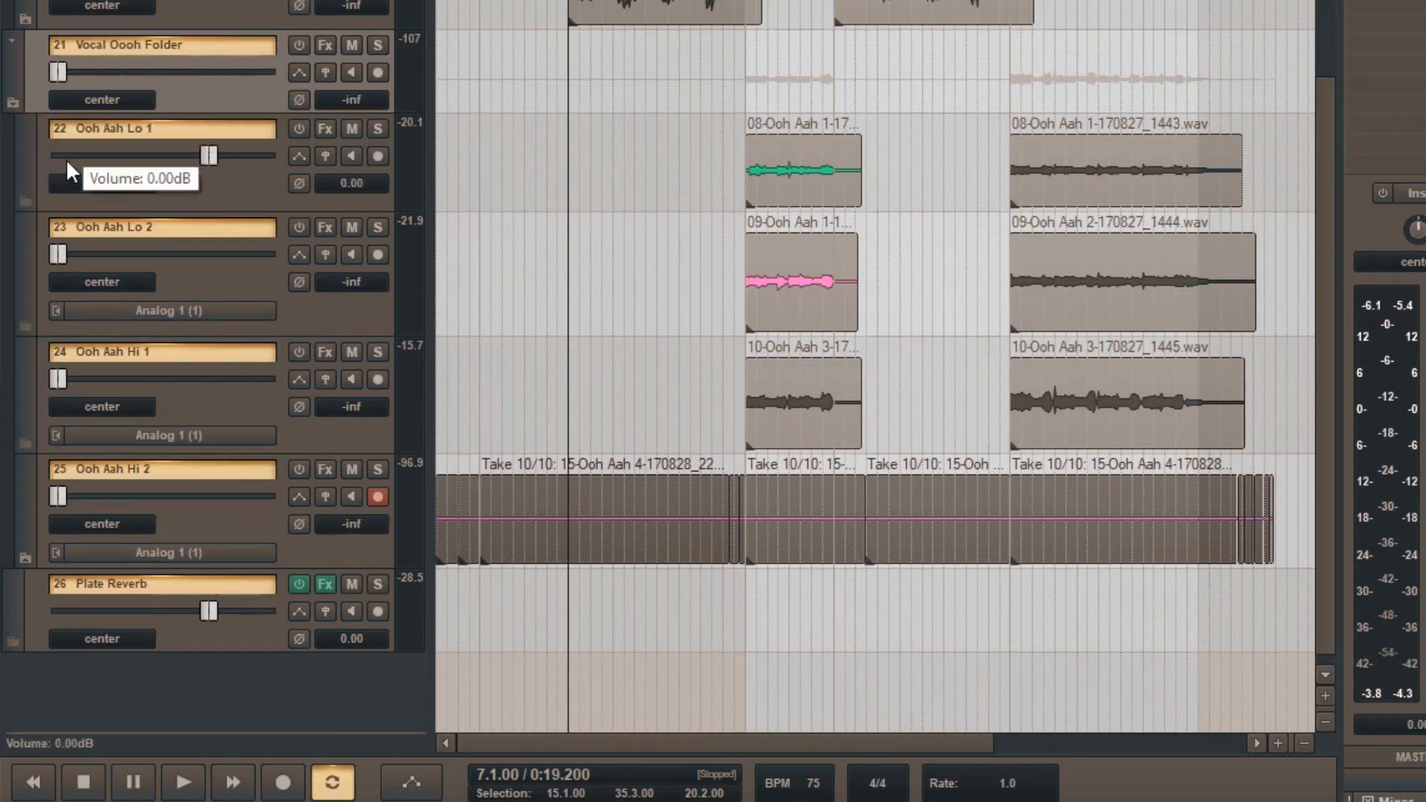
double_click(54, 251)
double_click(55, 376)
double_click(64, 497)
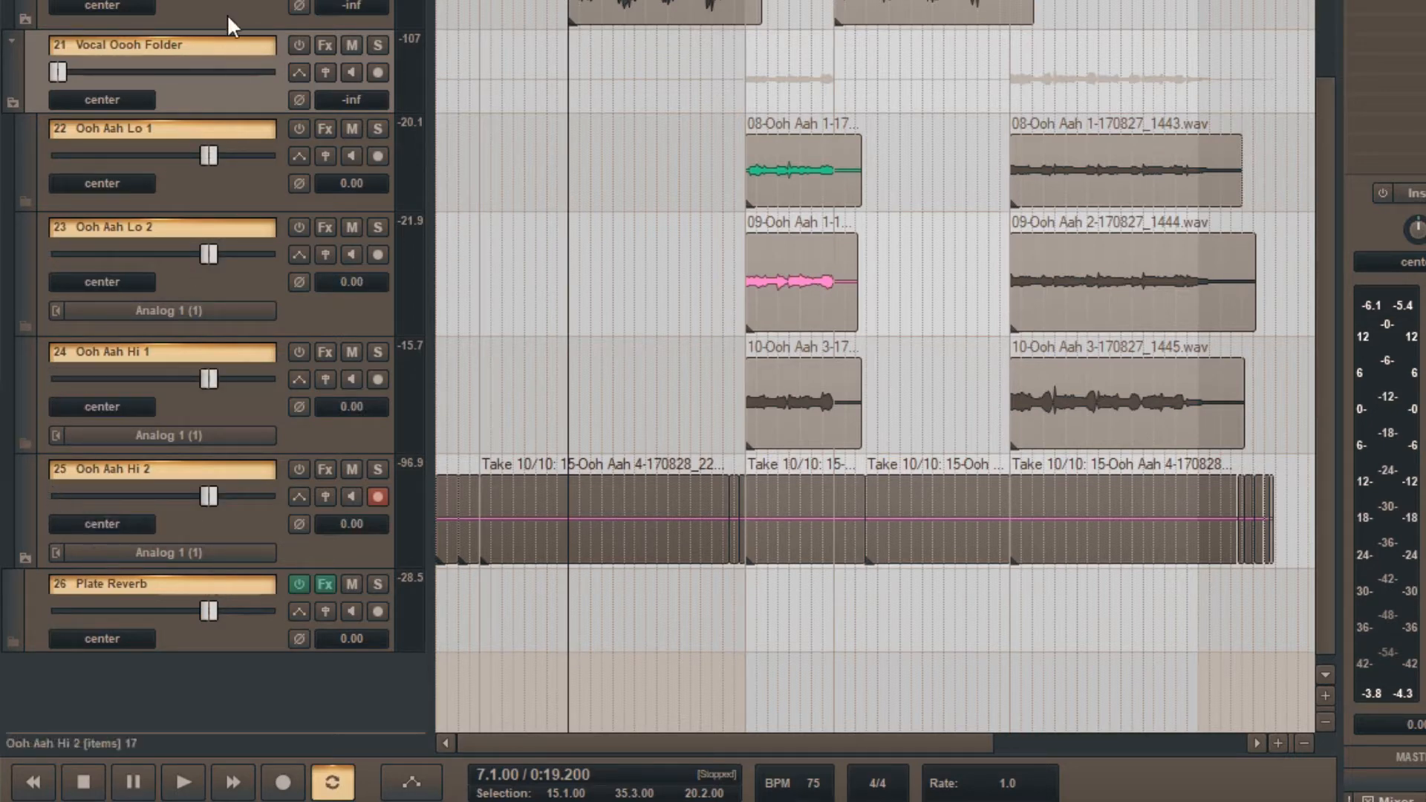
- Lower the Vocal Backing Folder volume to -inf and reset Vocal Hi 1 and Vocal Hi 2 to 0.00 dB
scroll(288, 85, up, 2)
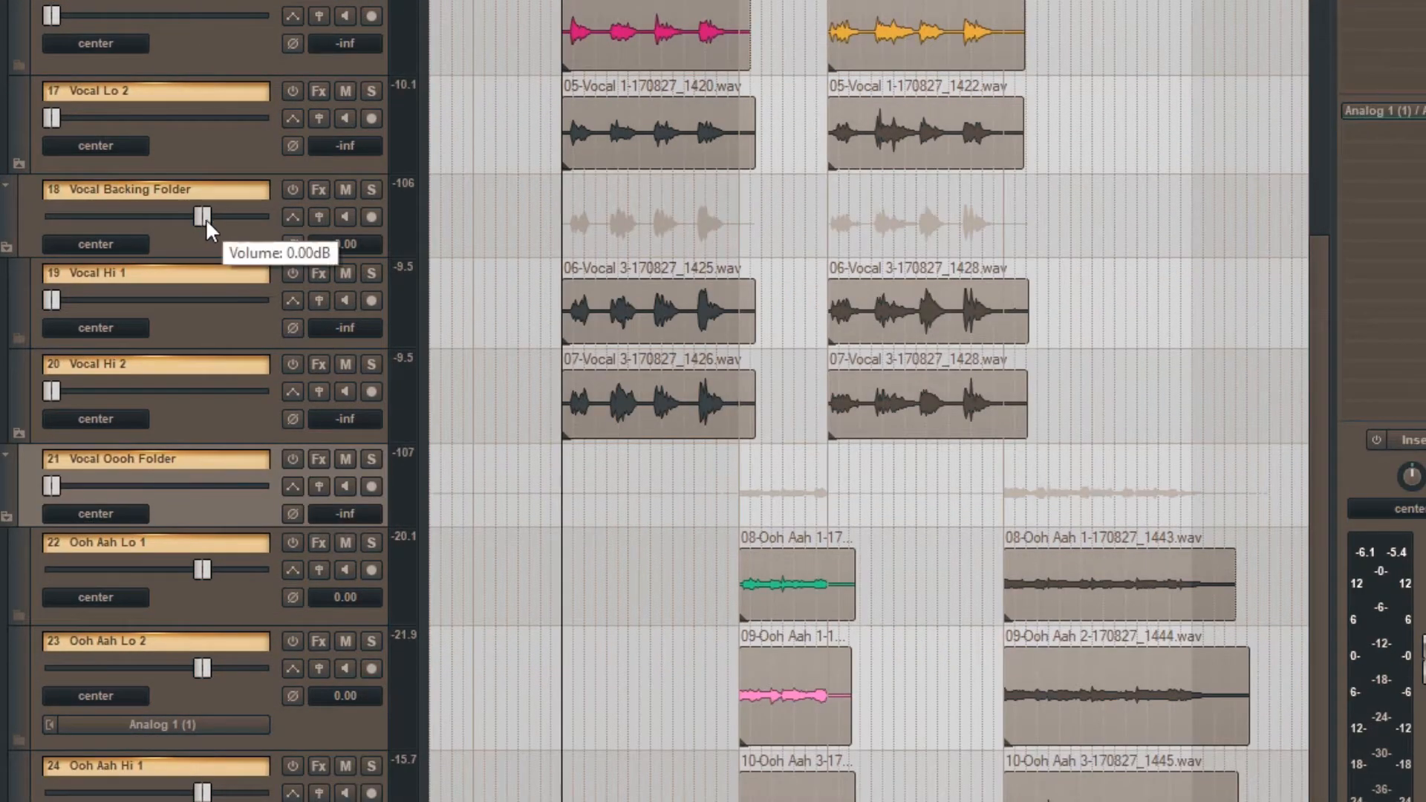
drag(207, 218, 61, 293)
ctrl+click(48, 301)
ctrl+click(47, 388)
- Lower the Vocal Lead Folder volume to -inf and reset Vocal Lo 1 and Vocal Lo 2 to 0.00 dB
scroll(184, 253, up, 2)
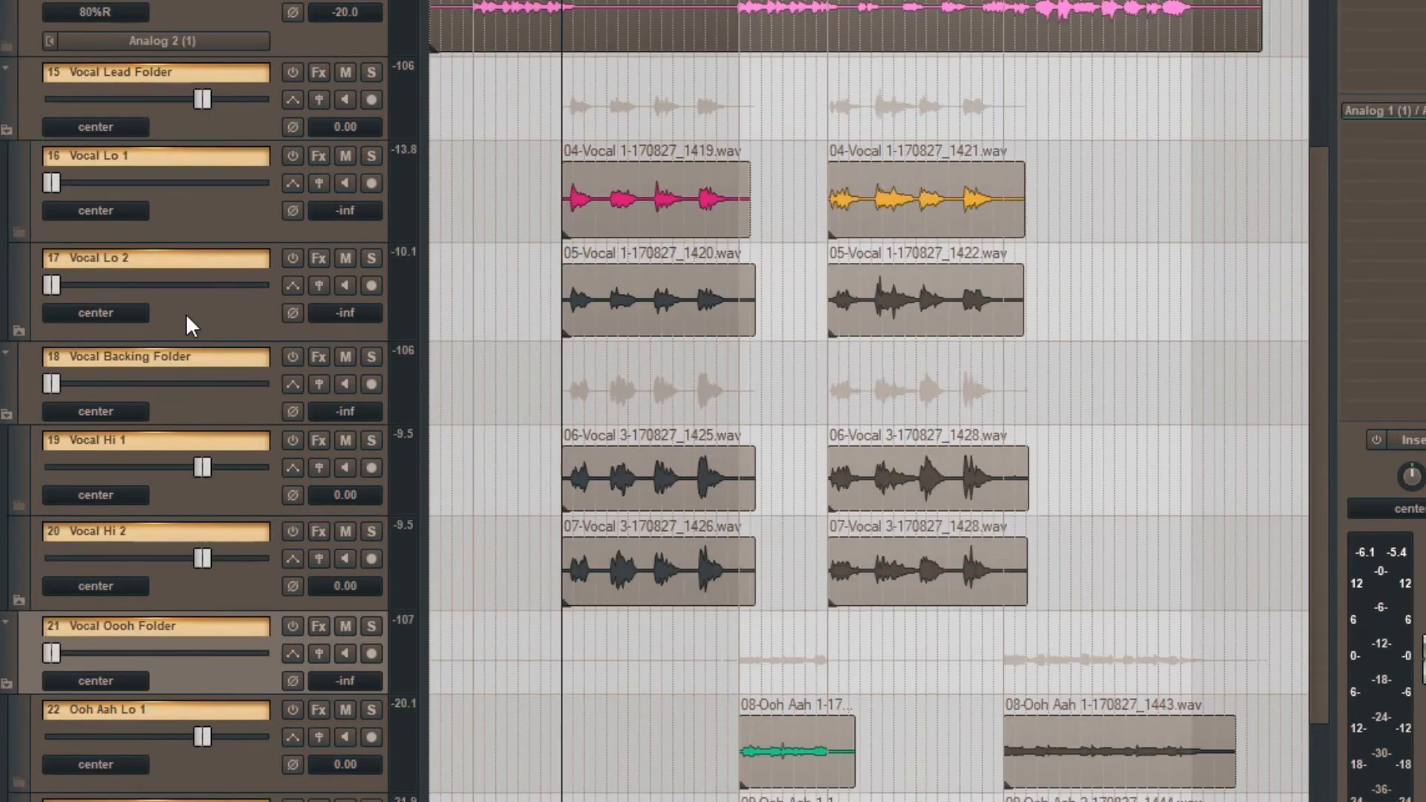
drag(202, 101, 49, 100)
double_click(49, 181)
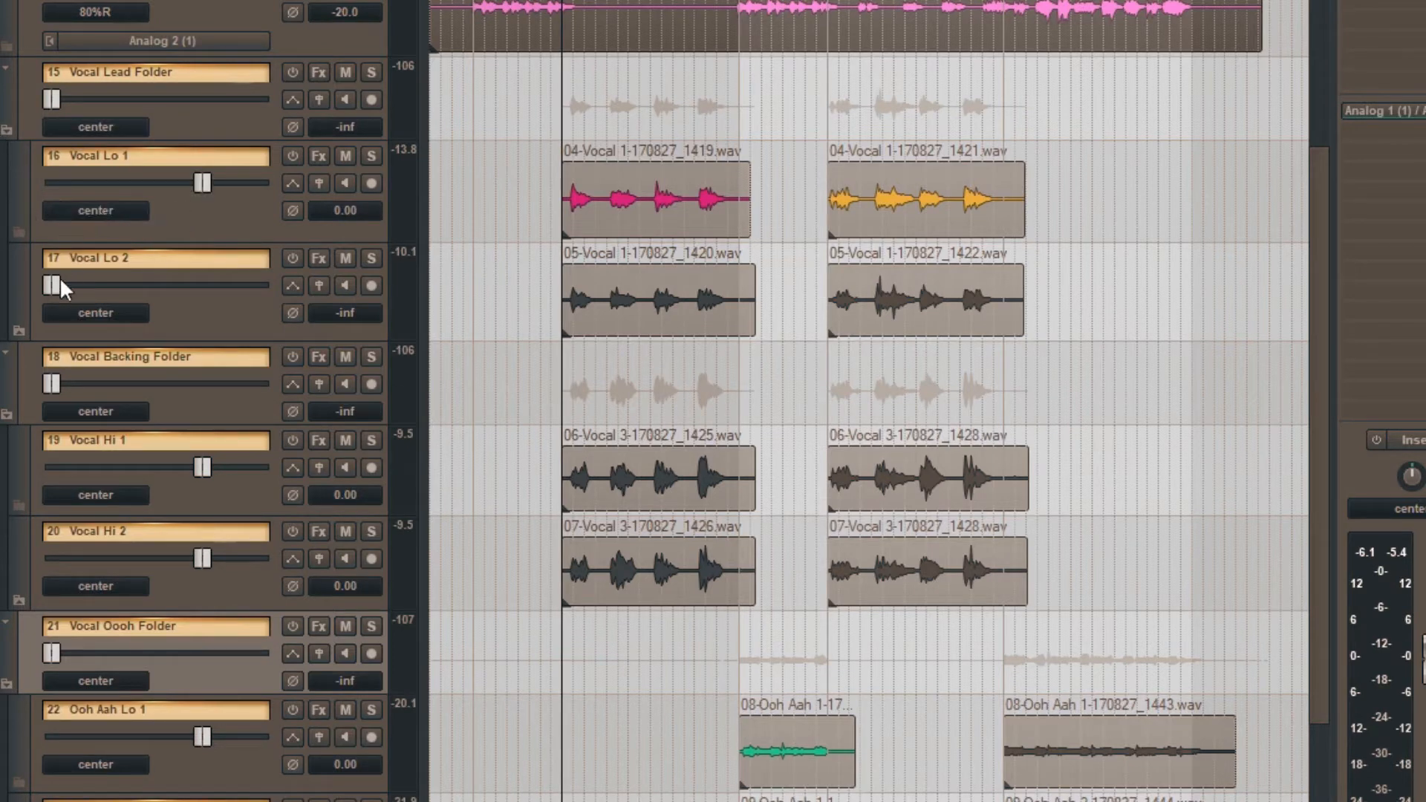
double_click(54, 283)
- Play the song from Verse 1, select the Vocal Lead Folder track and bring its volume up to -3.50 dB
key(space)
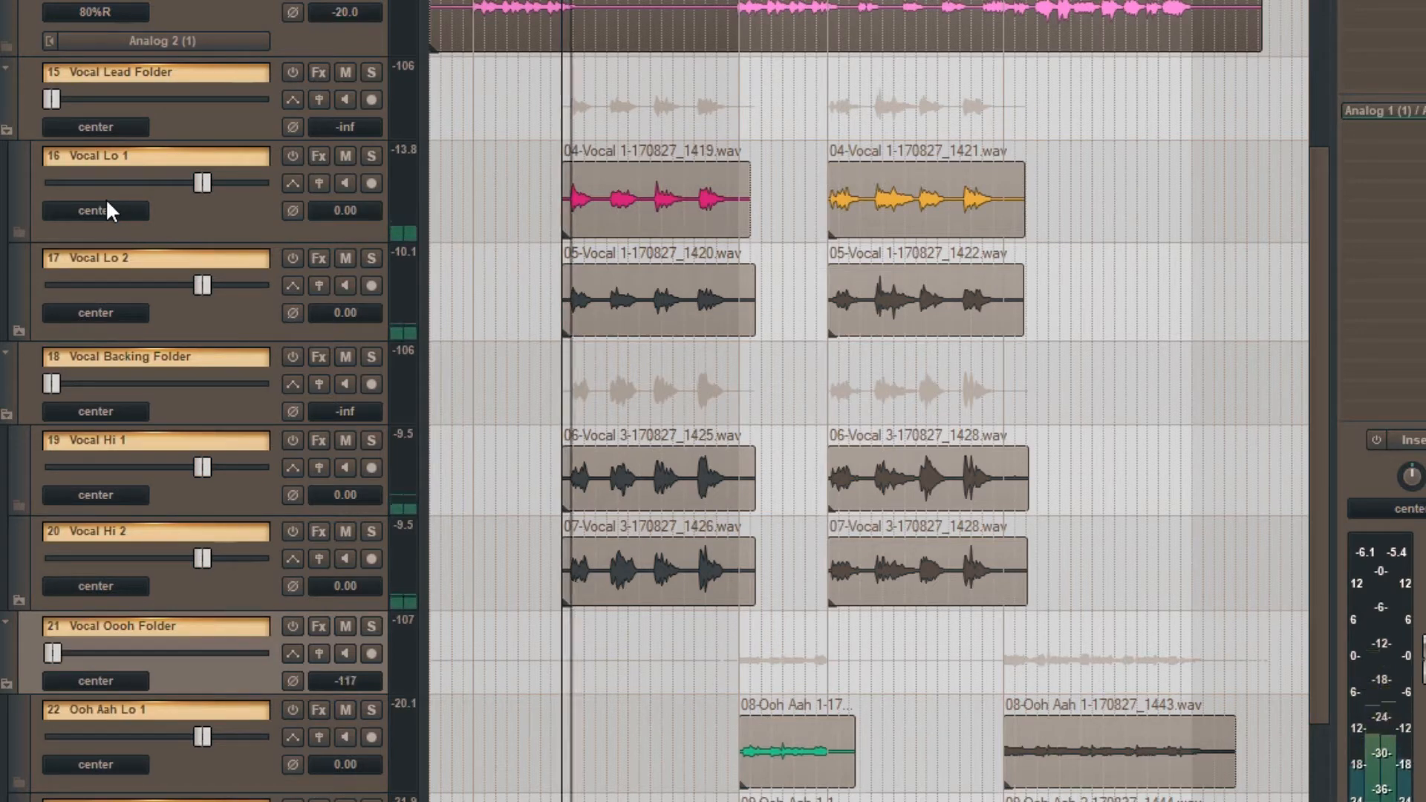
key(Up)
key(Up)
key(Up)
key(Up)
key(Up)
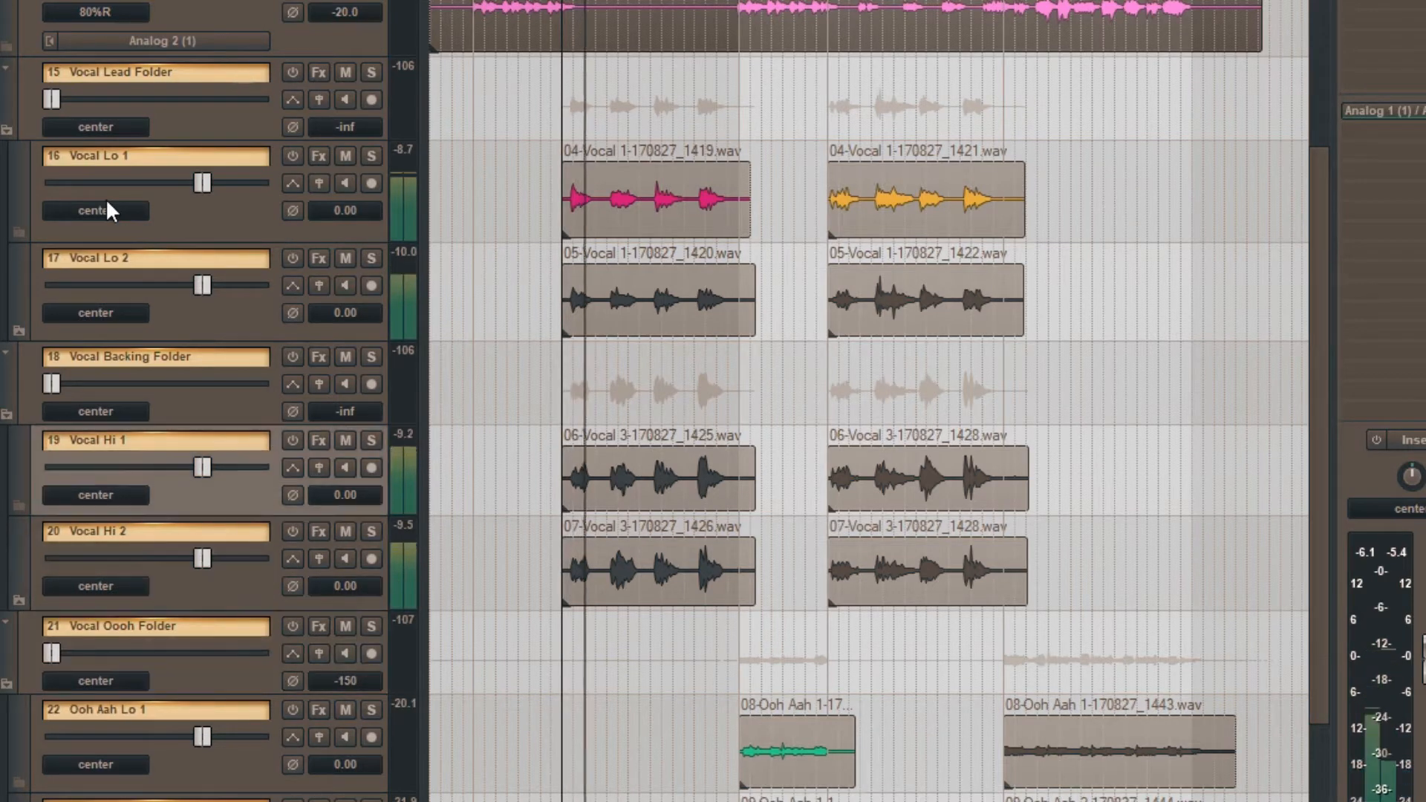
key(Up)
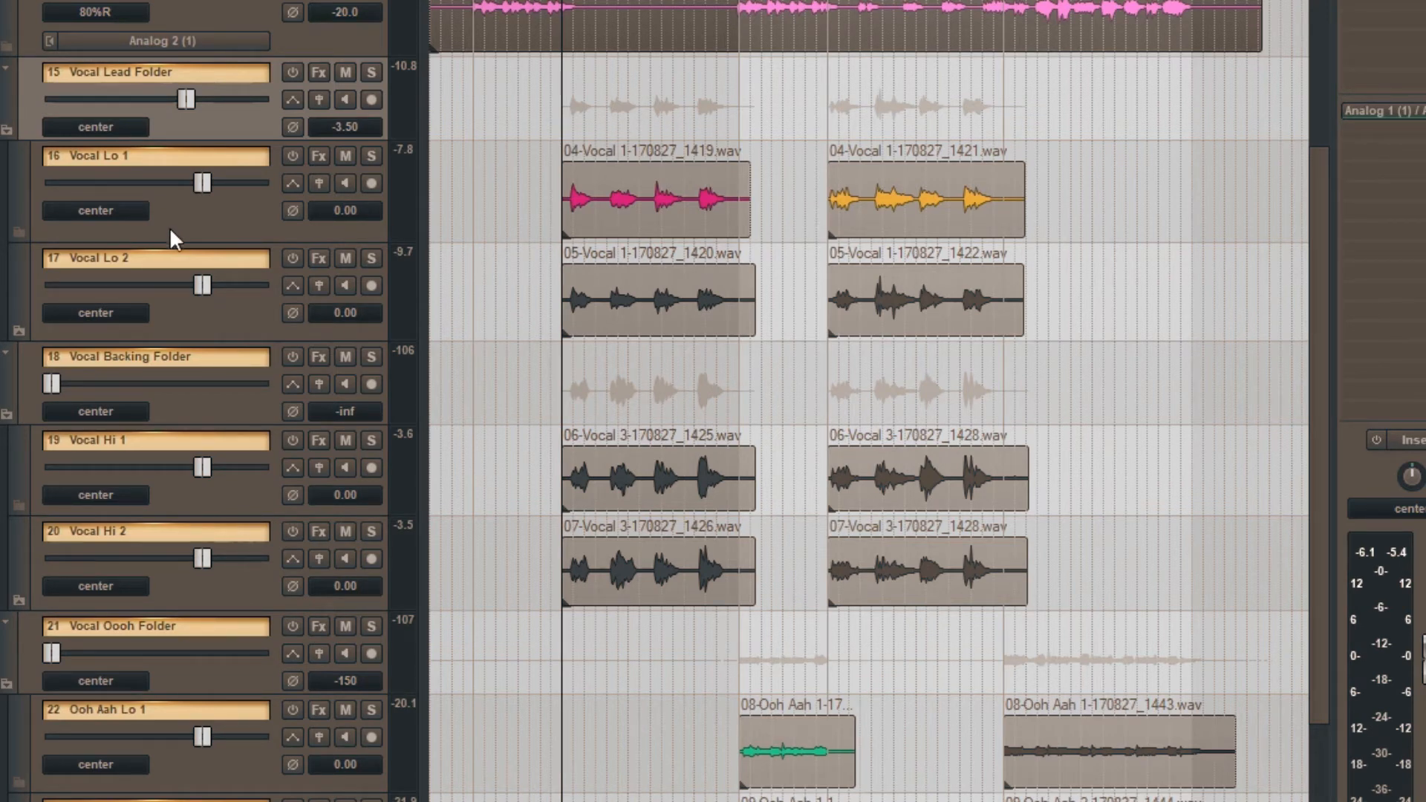
- Enable the volume envelope on the Vocal Lo 2 track, visible and armed
click(182, 314)
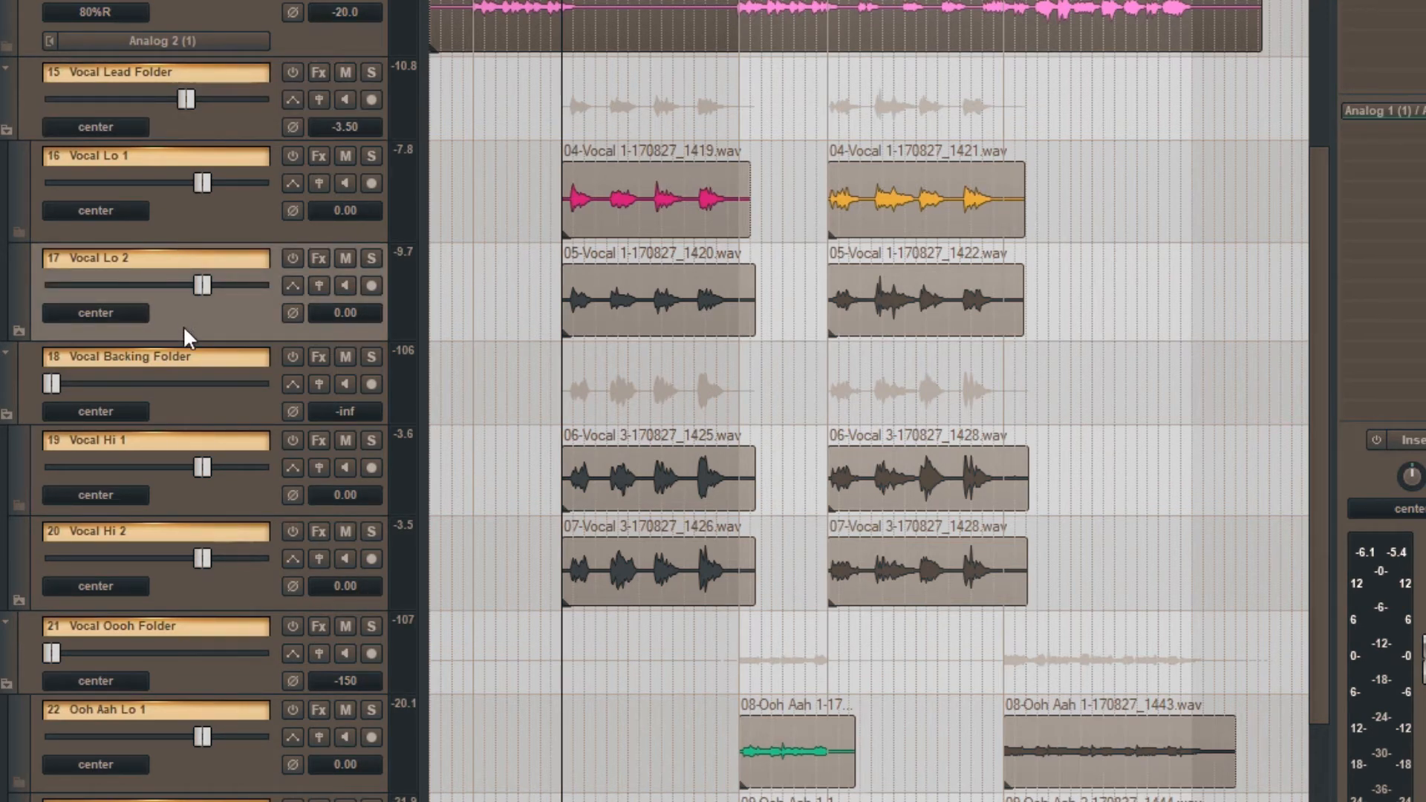
click(292, 287)
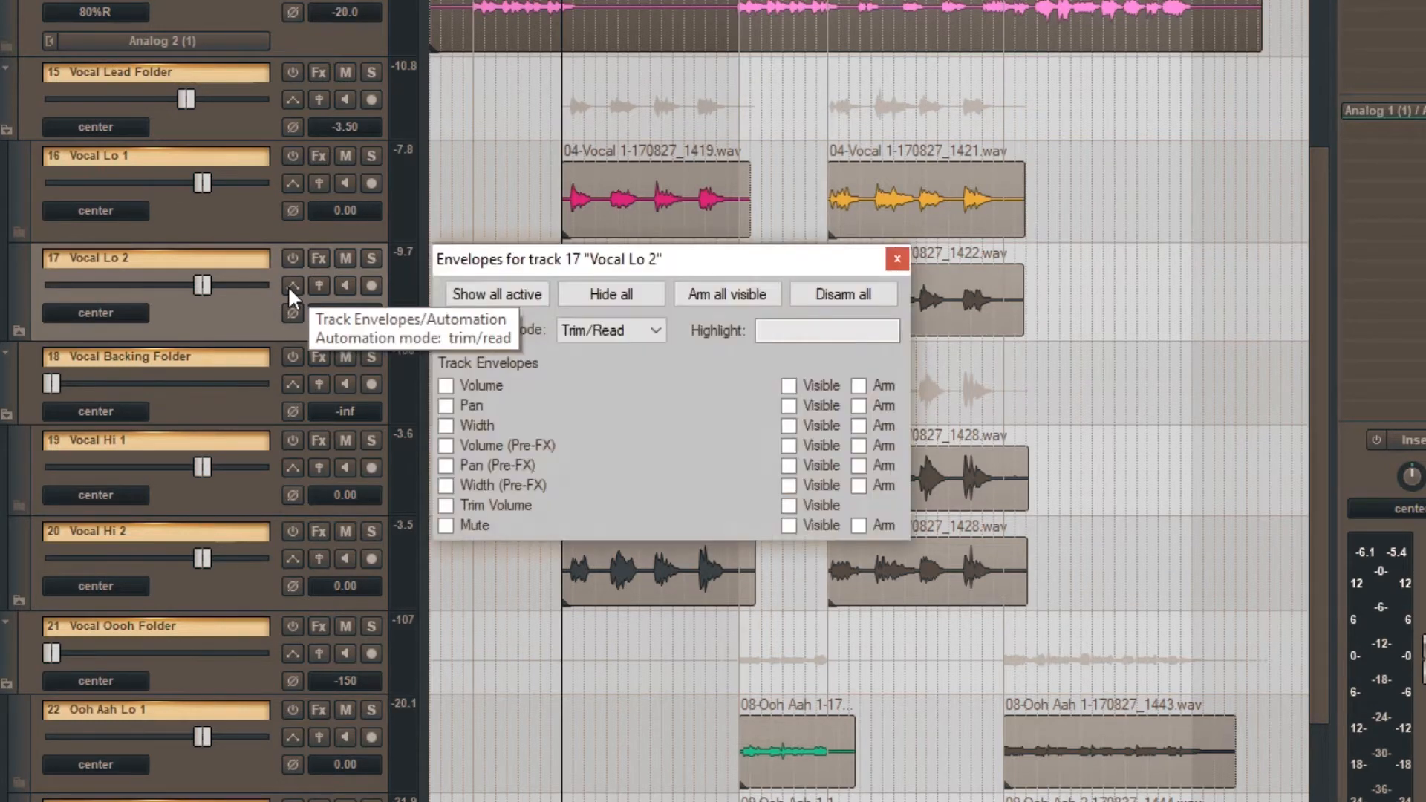
click(447, 385)
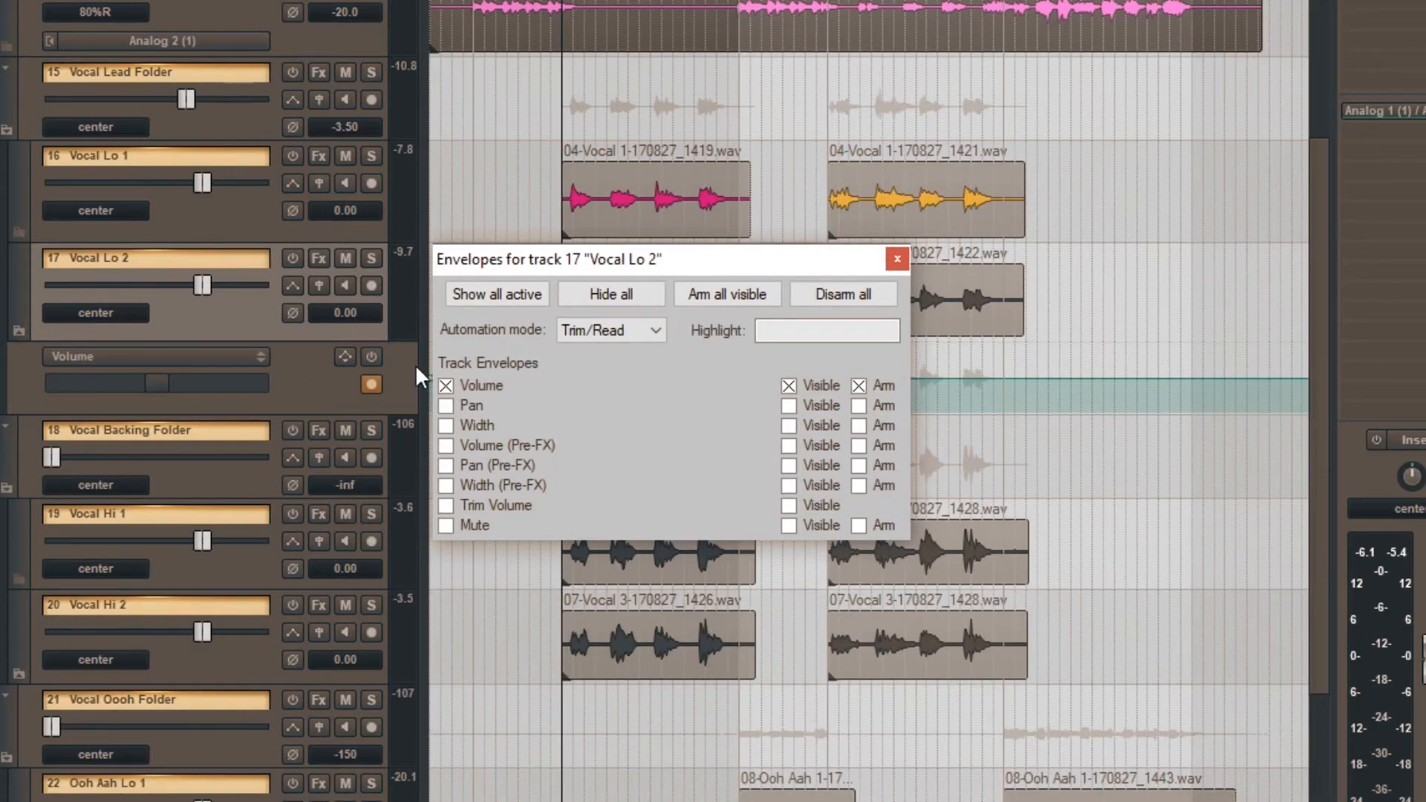
click(896, 259)
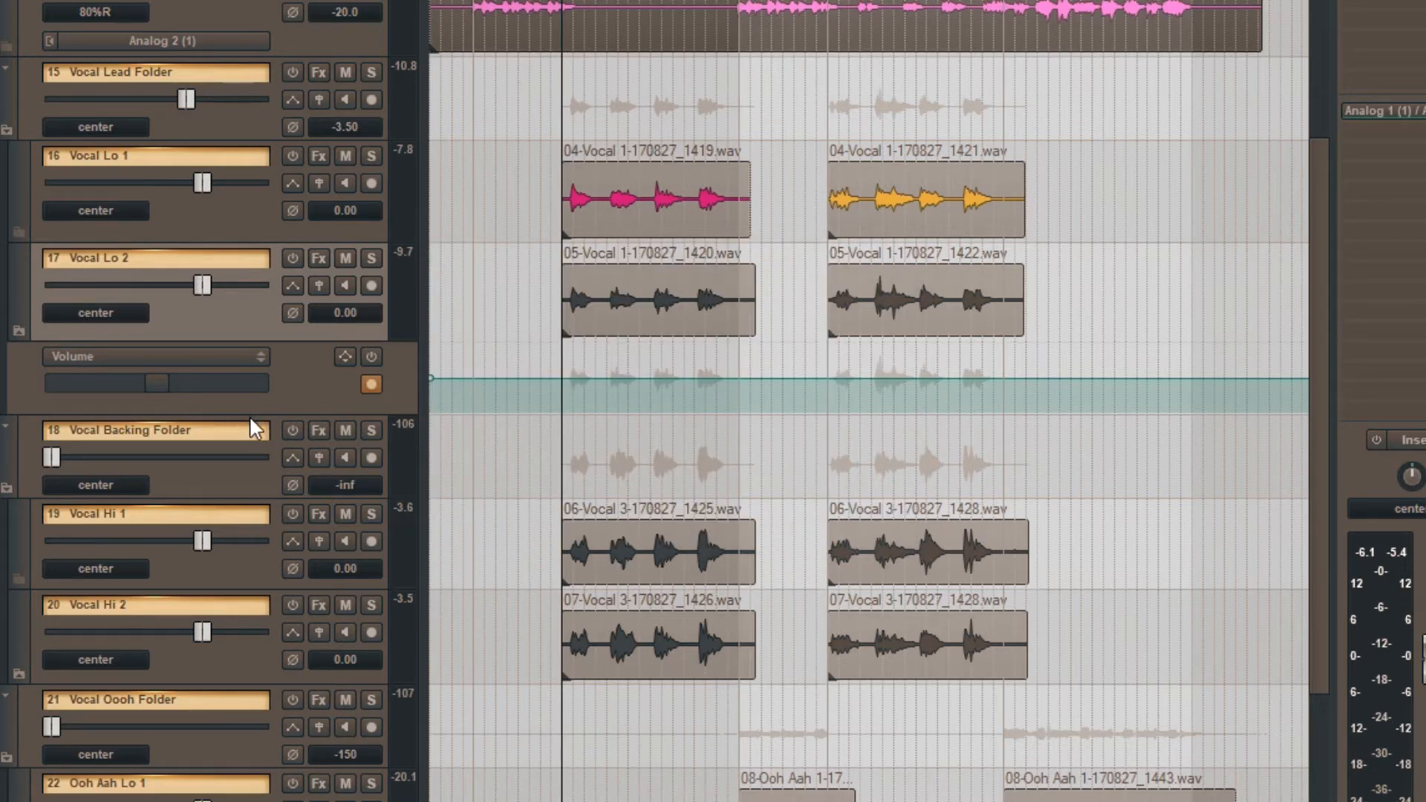
- Enlarge the Vocal Lo 2 volume envelope lane and add a vertical drop to -5.59 dB at the start of Verse 1
drag(250, 416, 225, 646)
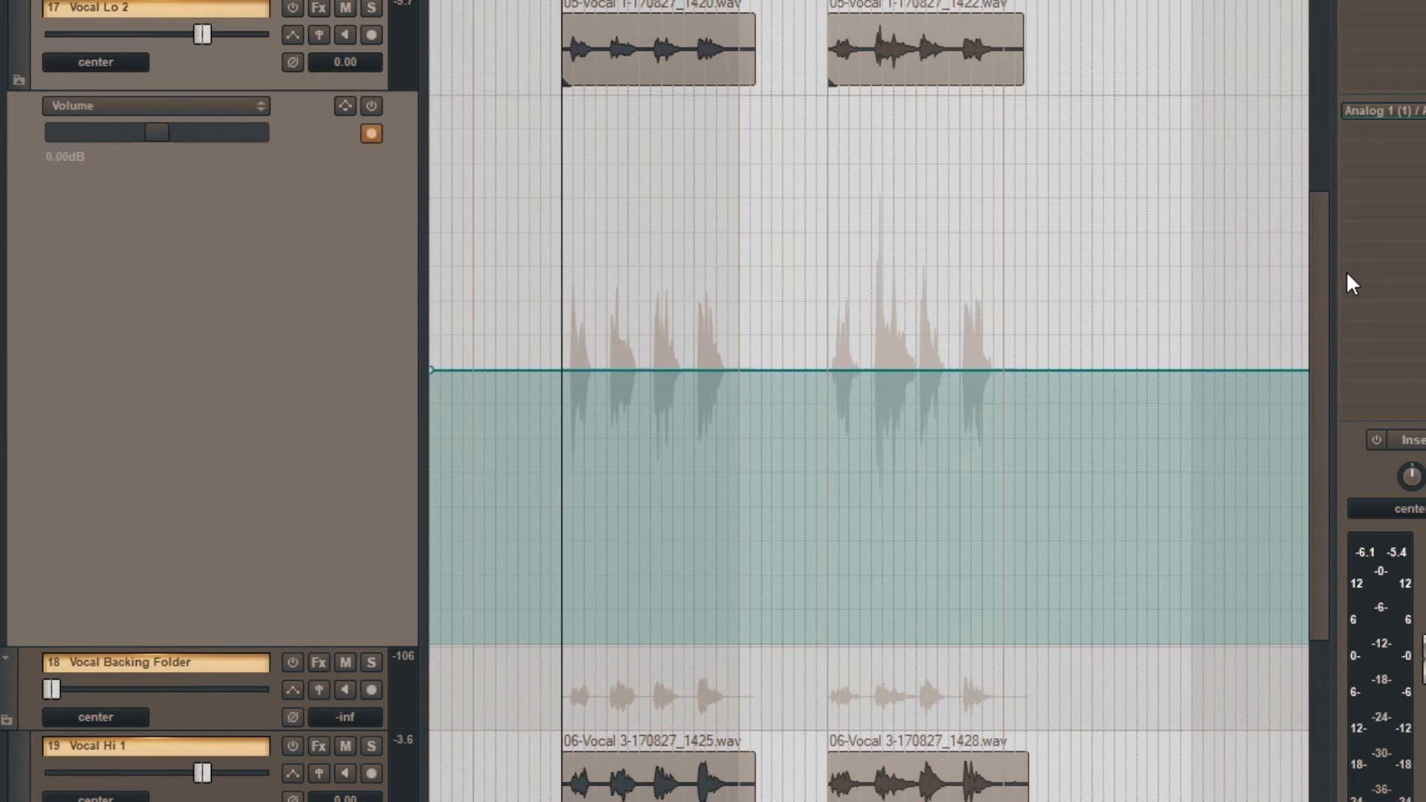
drag(1407, 271, 1425, 271)
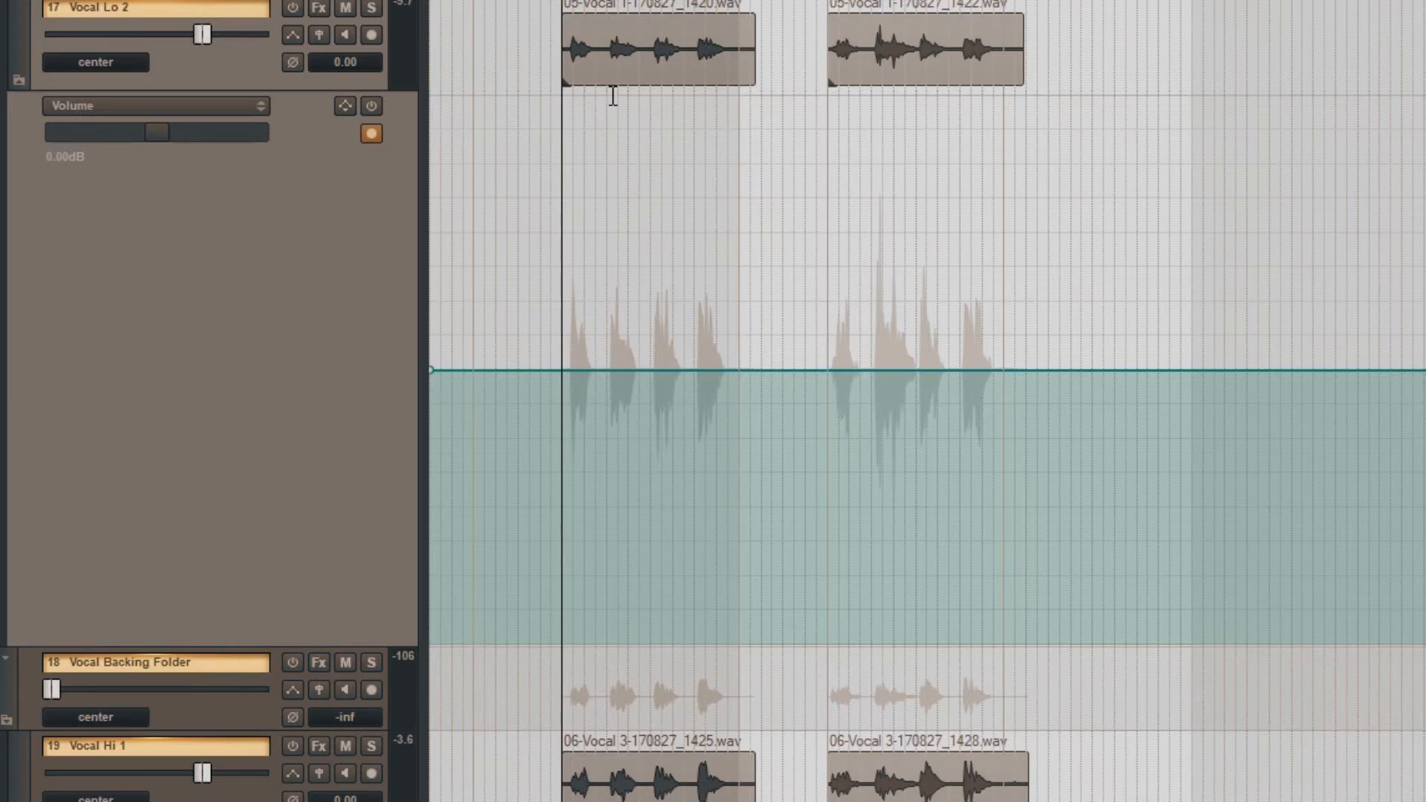
click(550, 370)
click(561, 369)
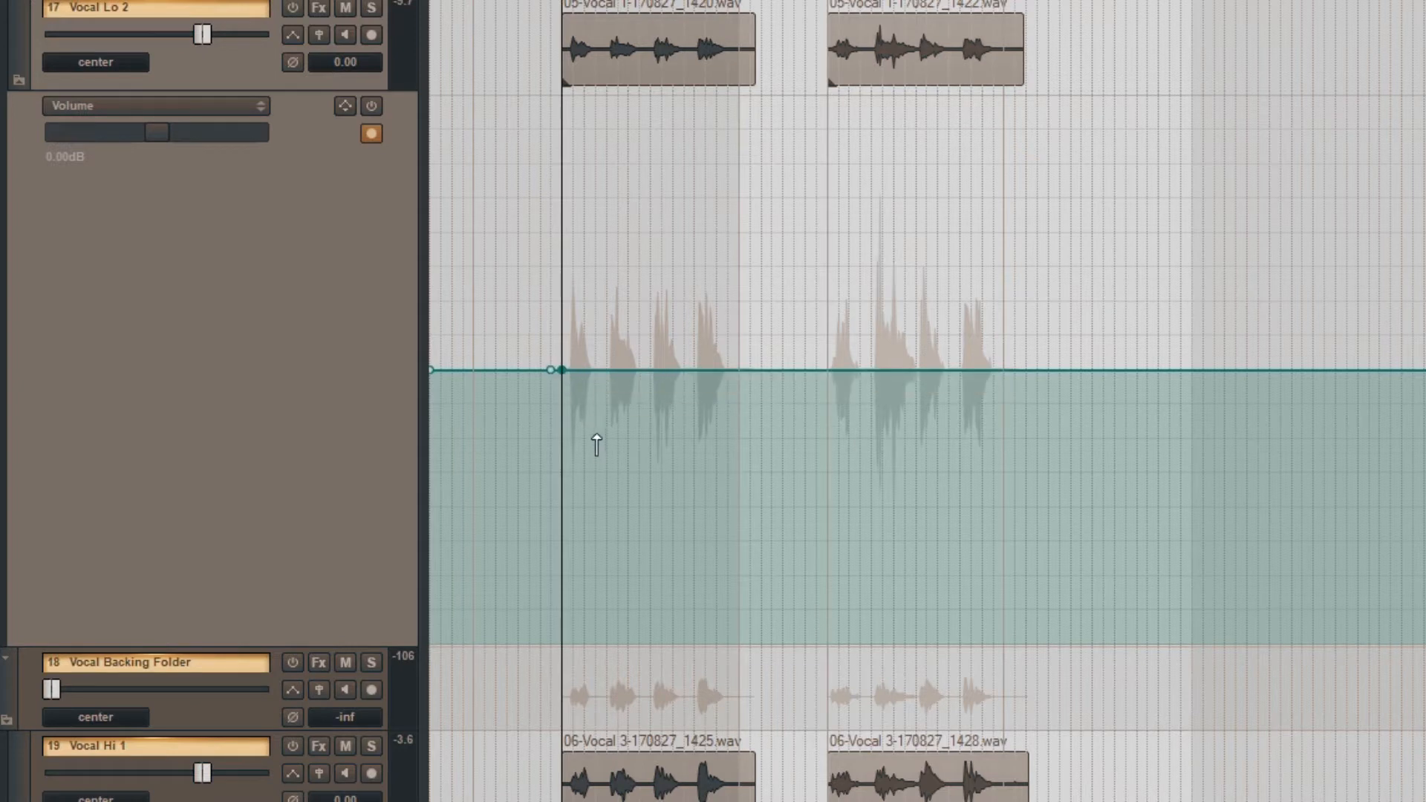
drag(562, 369, 566, 458)
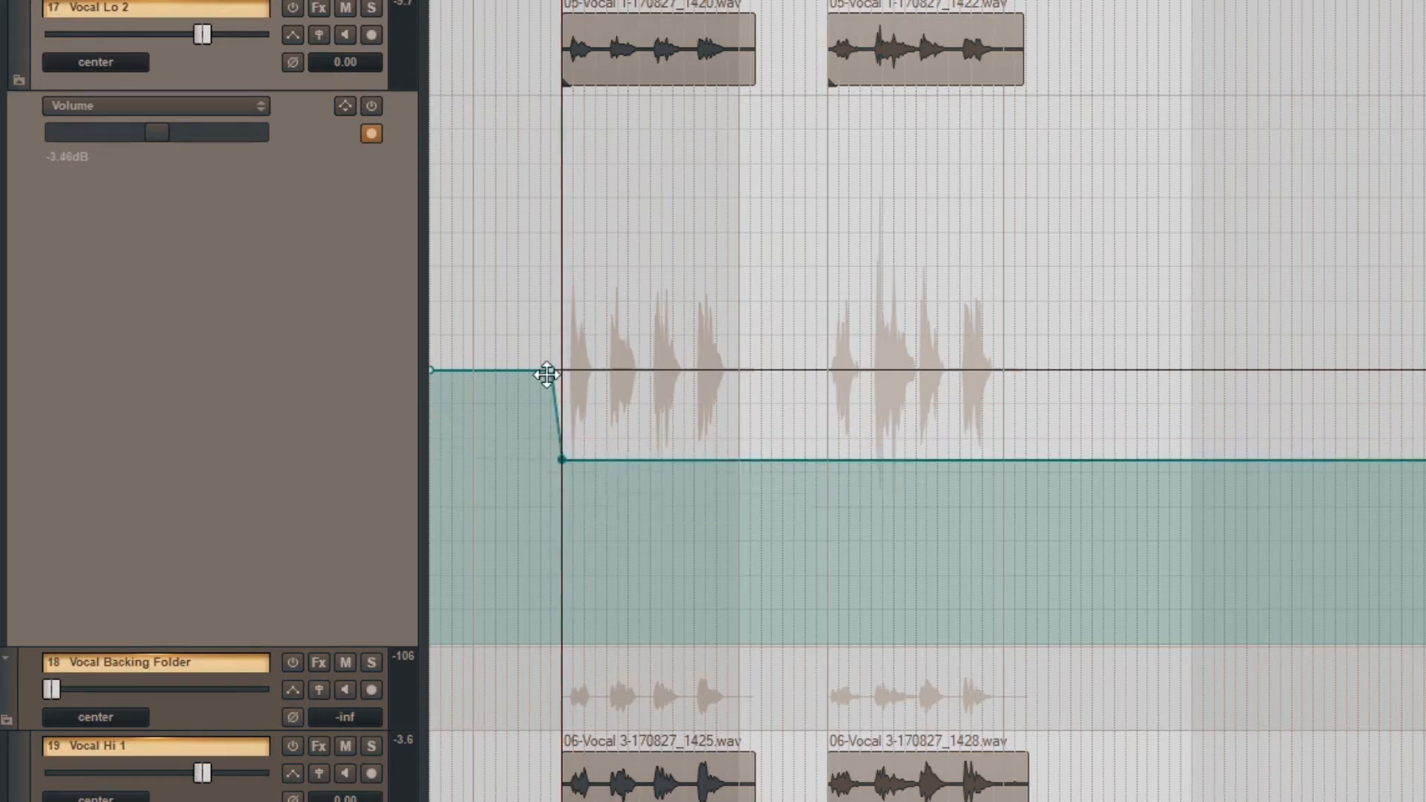
drag(551, 370, 562, 369)
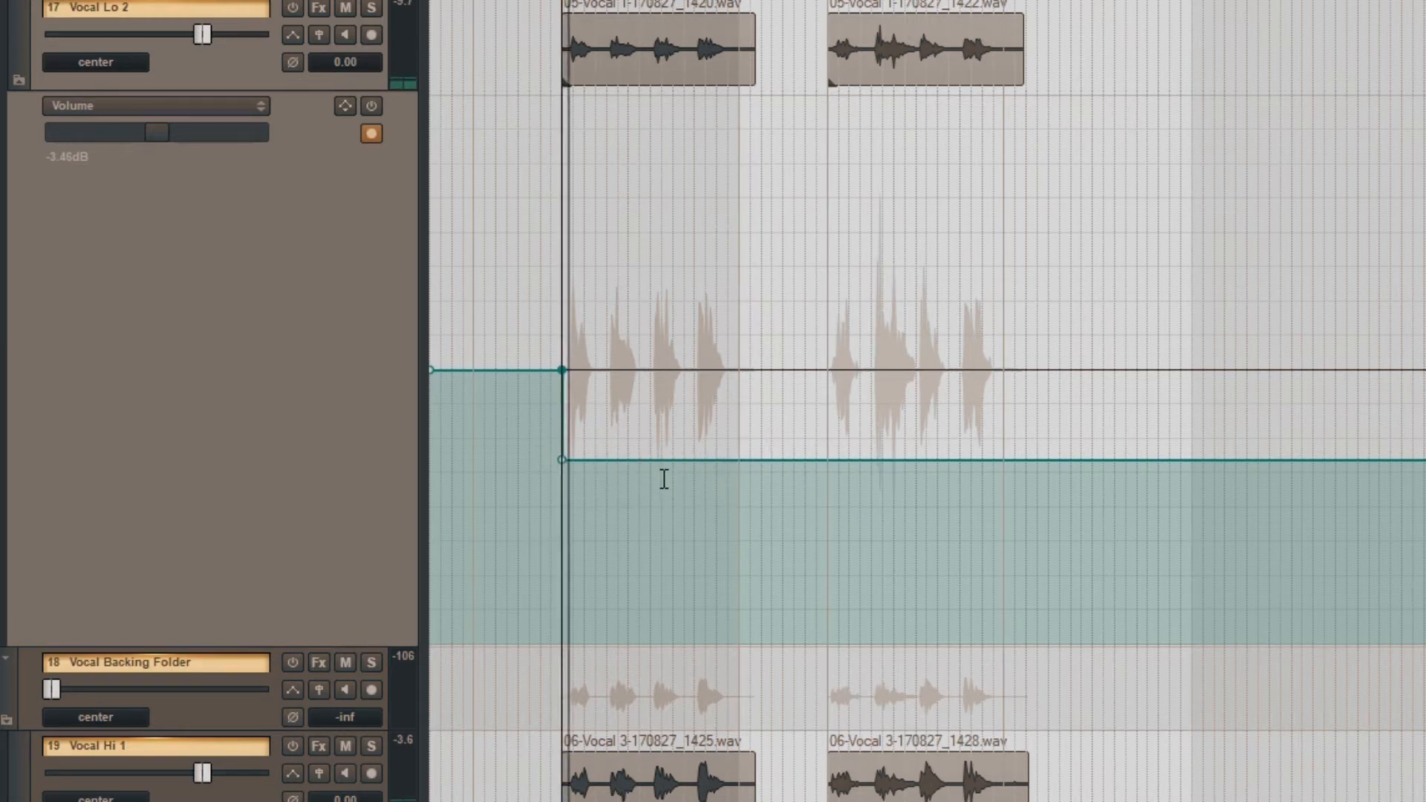
drag(660, 459, 668, 498)
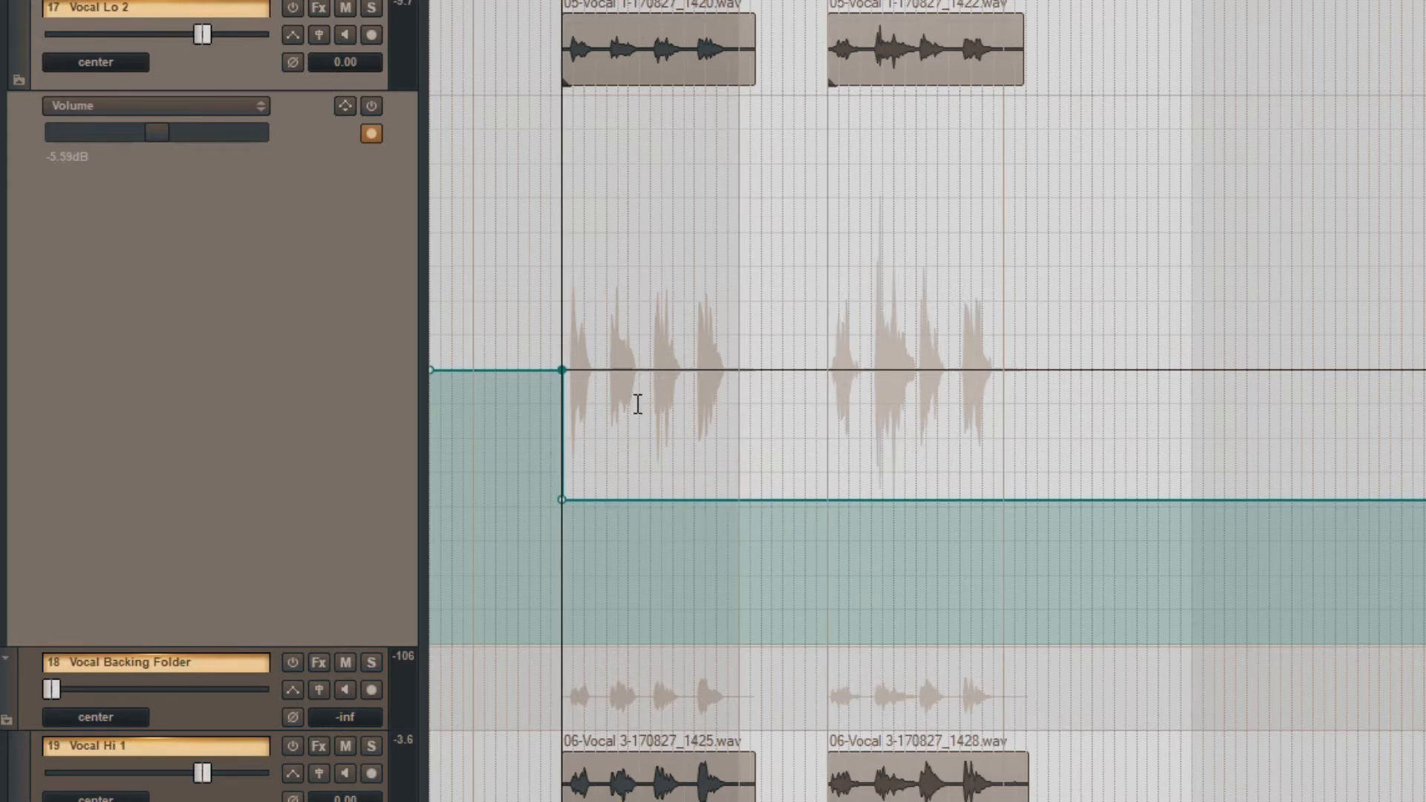
- Add a vertical step in the Vocal Lo 2 volume envelope at bar 9, raising the following section to -3.95 dB, and audition it
scroll(637, 399, up, 3)
scroll(793, 453, up, 1)
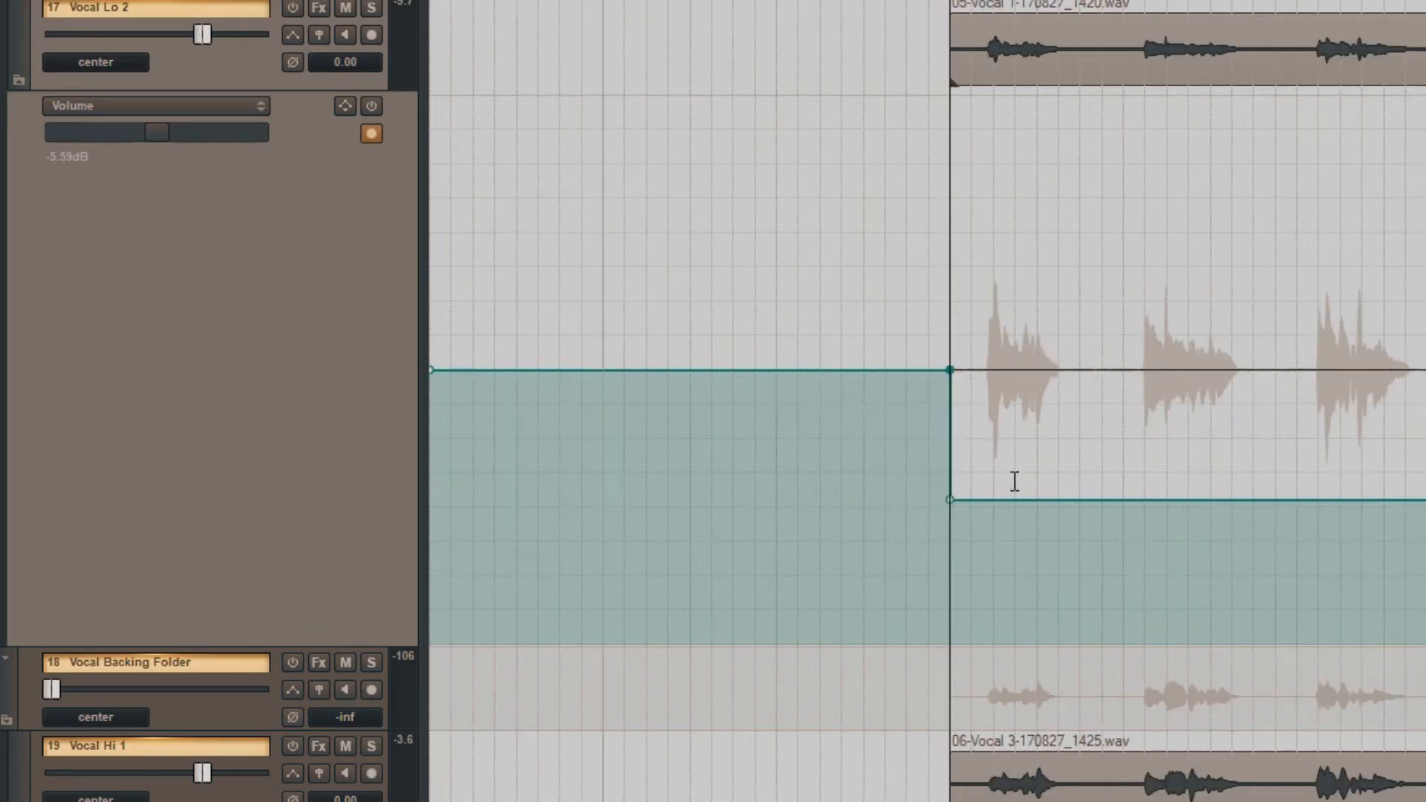
click(1122, 500)
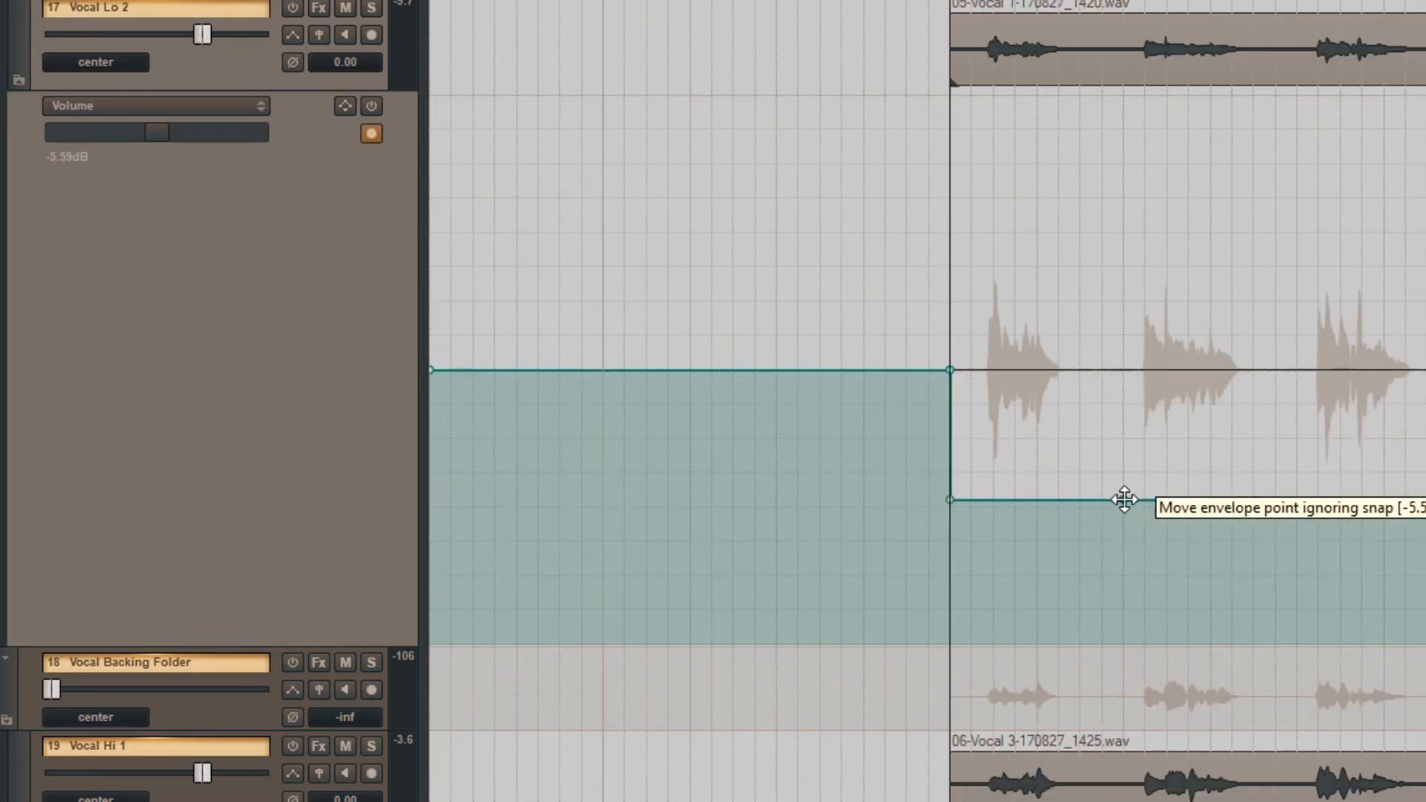
drag(1140, 500, 1085, 475)
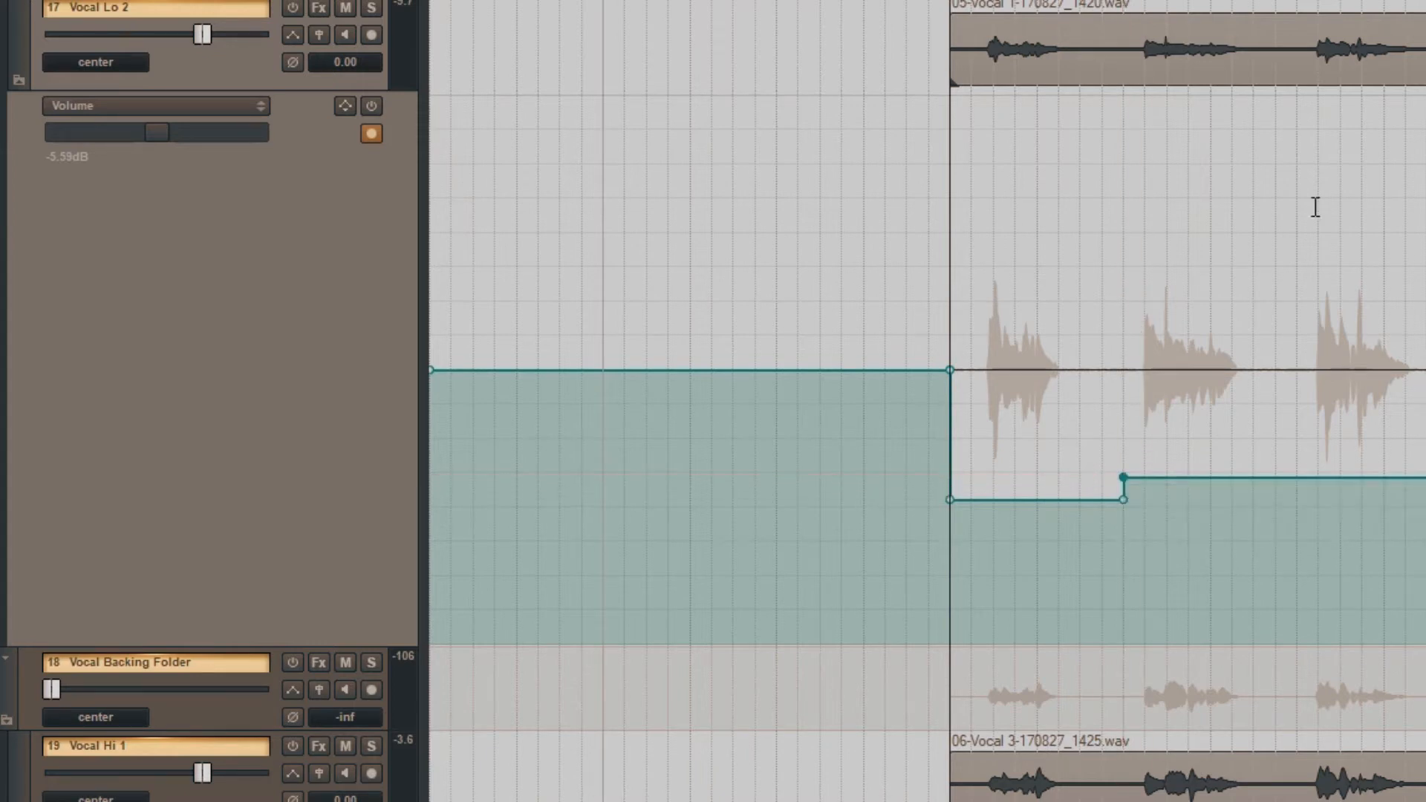
key(space)
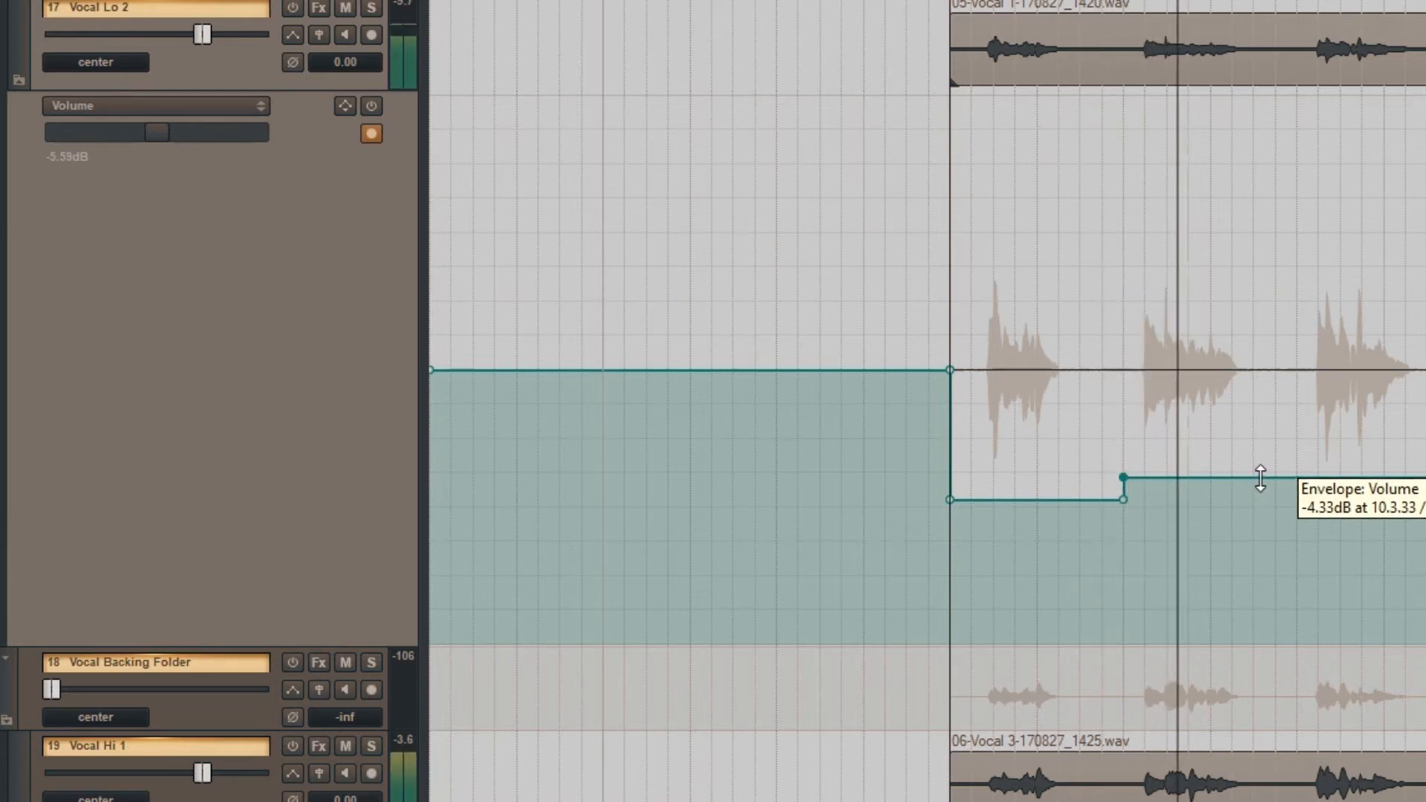
drag(1260, 479, 1257, 472)
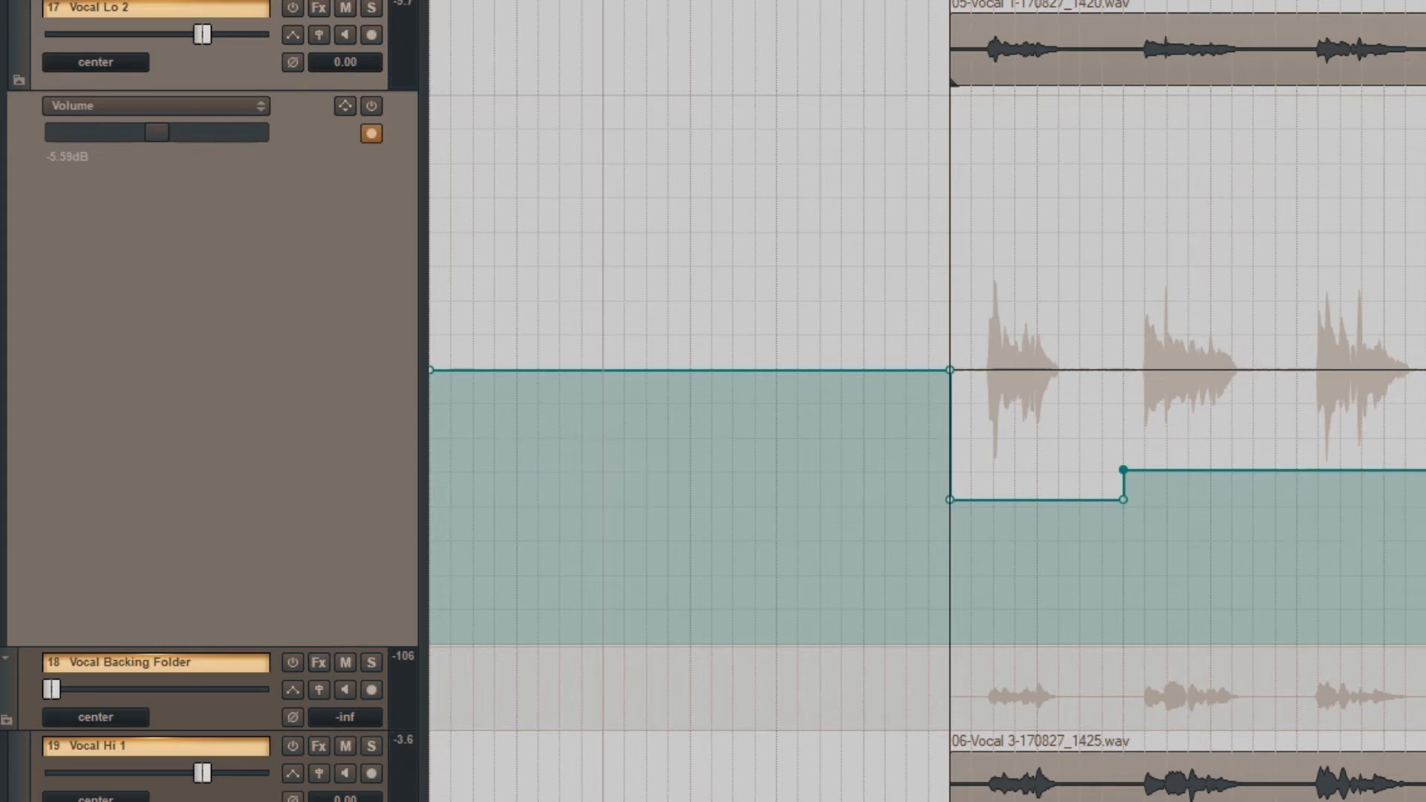
key(Page_Down)
key(space)
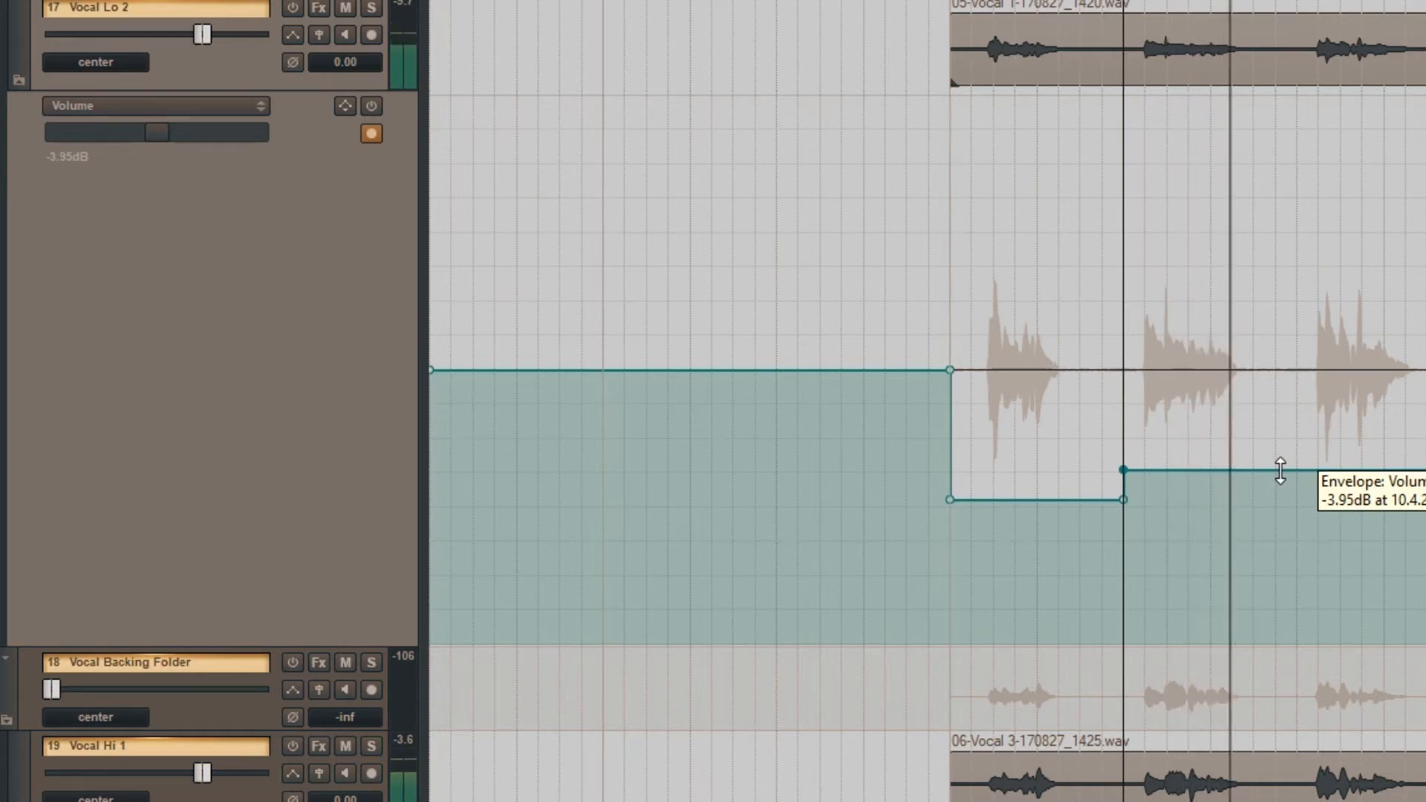
key(space)
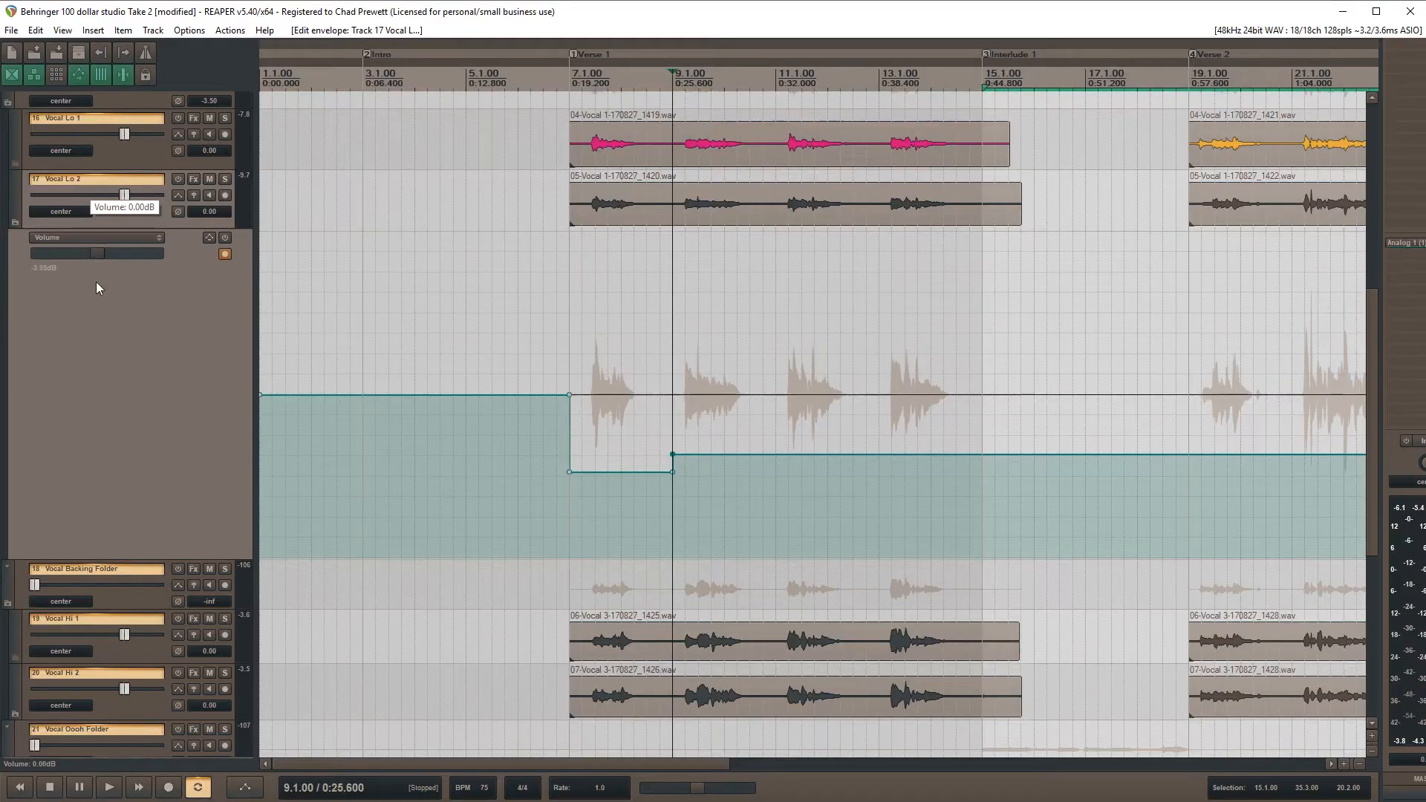
- Add a send from the Vocal Lead Folder to the Plate Reverb track
scroll(63, 399, up, 3)
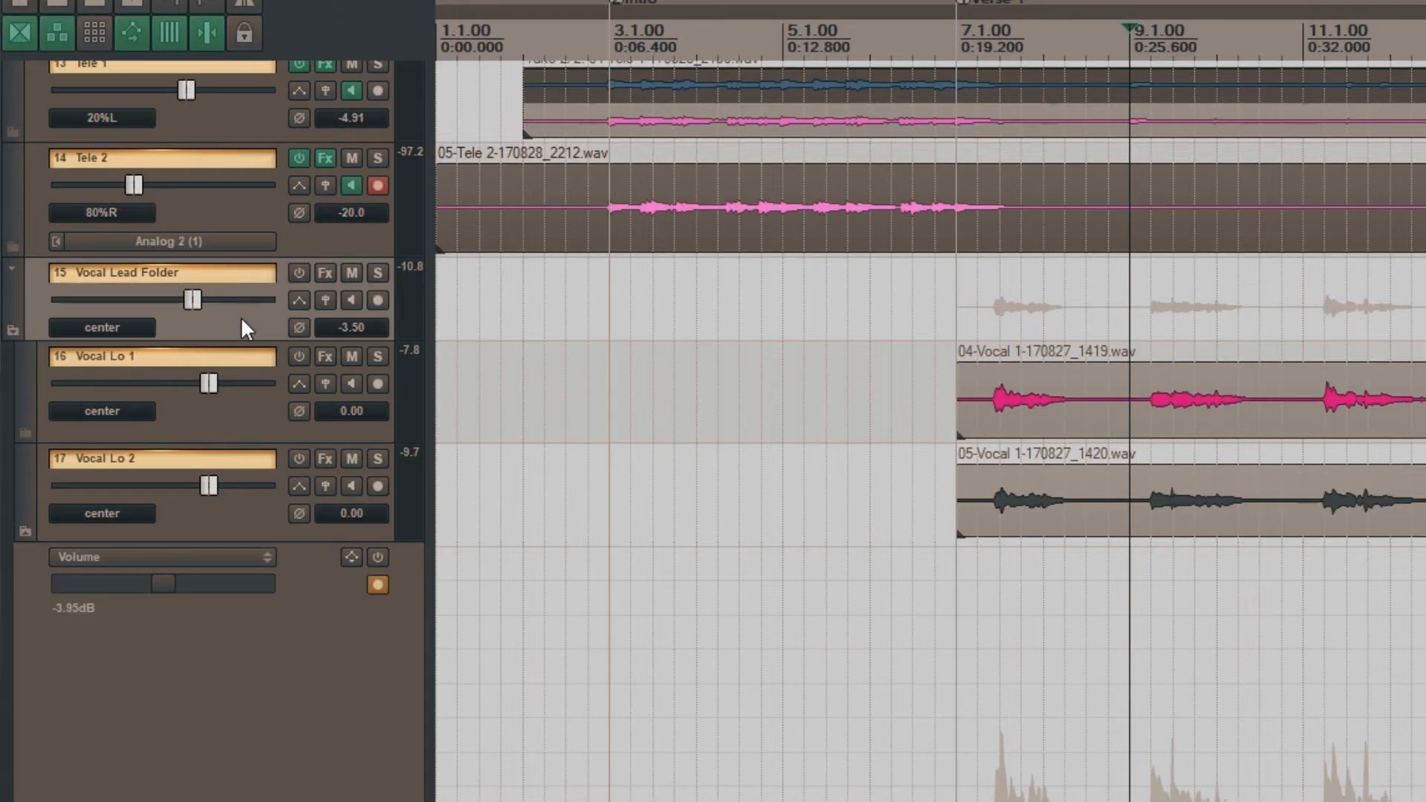
click(326, 300)
click(626, 472)
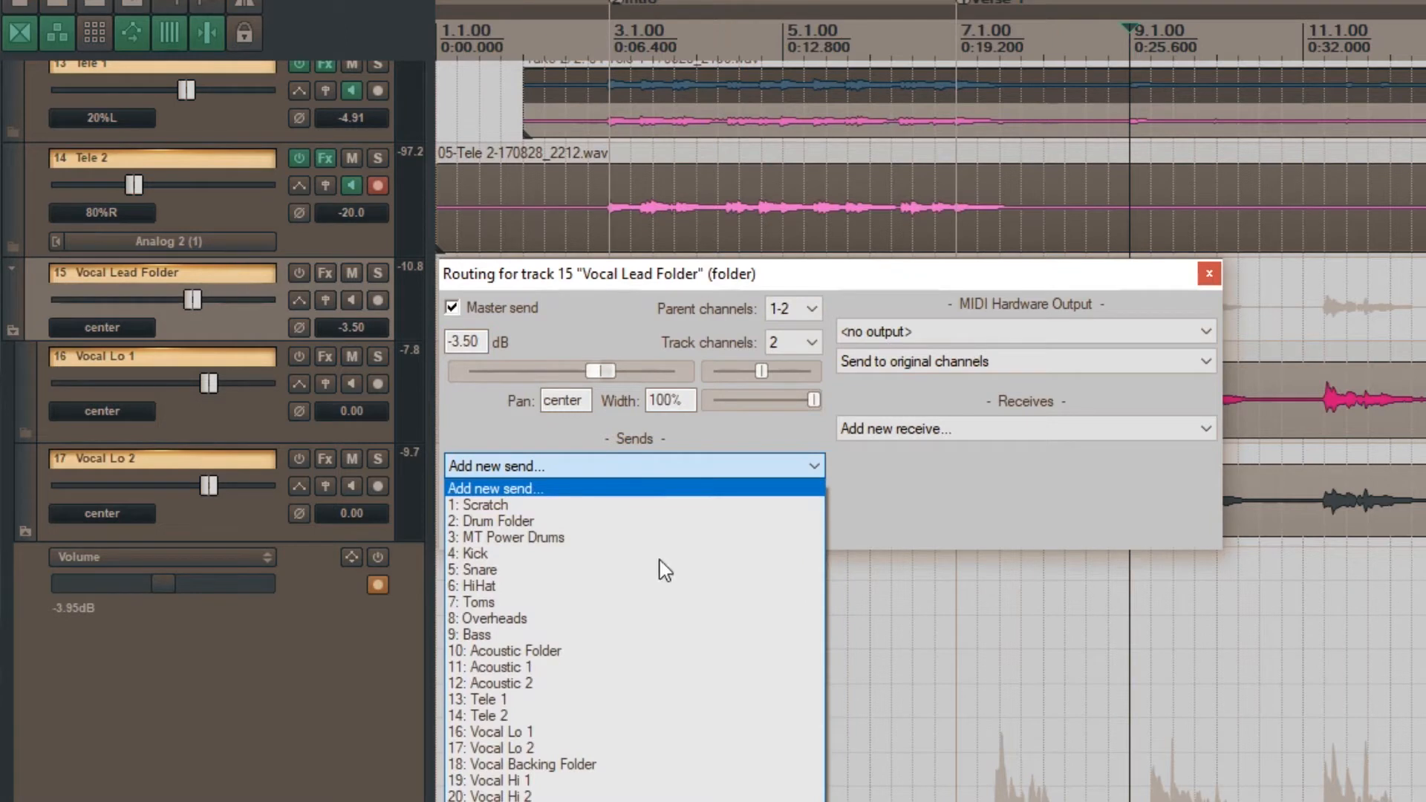
click(535, 801)
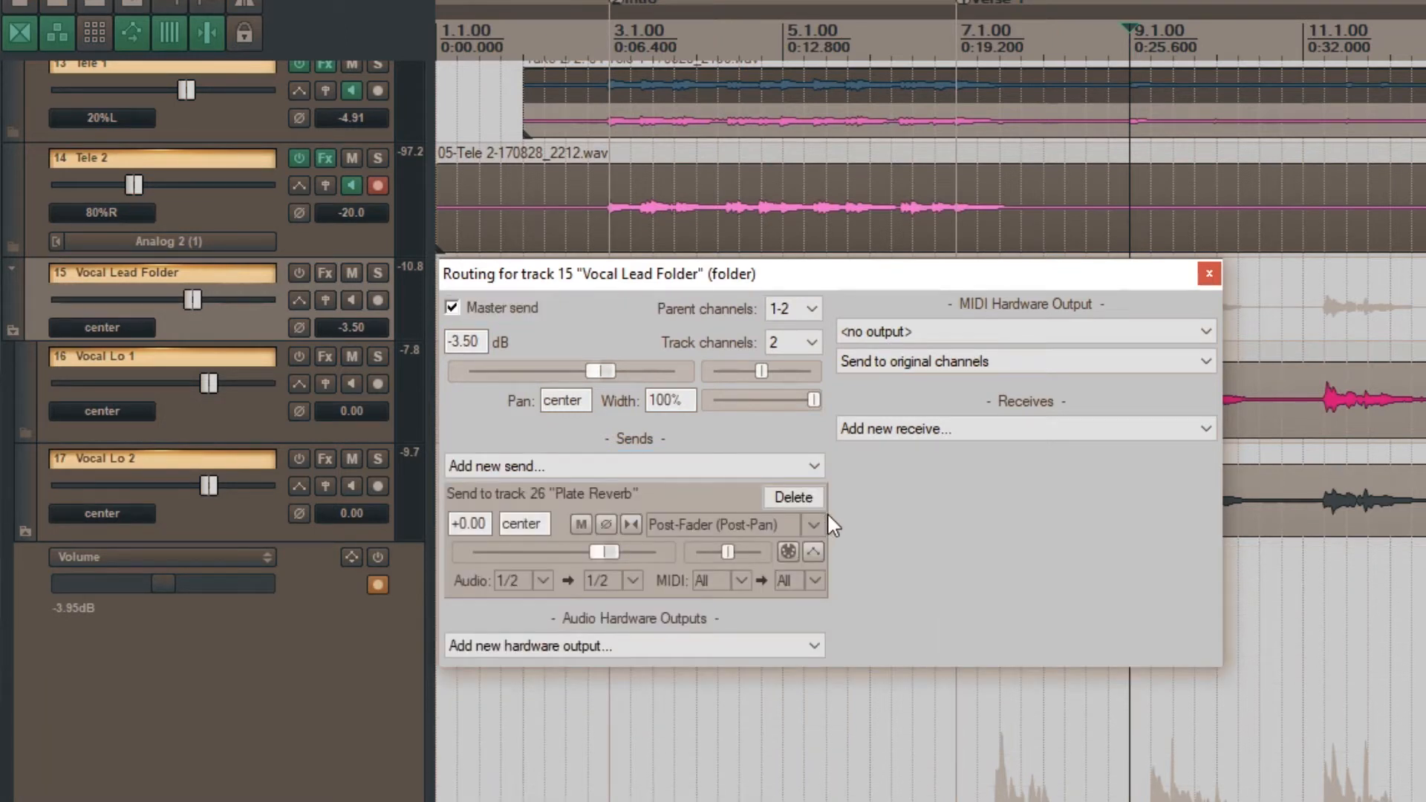
- Lower the Vocal Lead Folder's Plate Reverb send to -21.09 dB during playback and close its routing window
key(space)
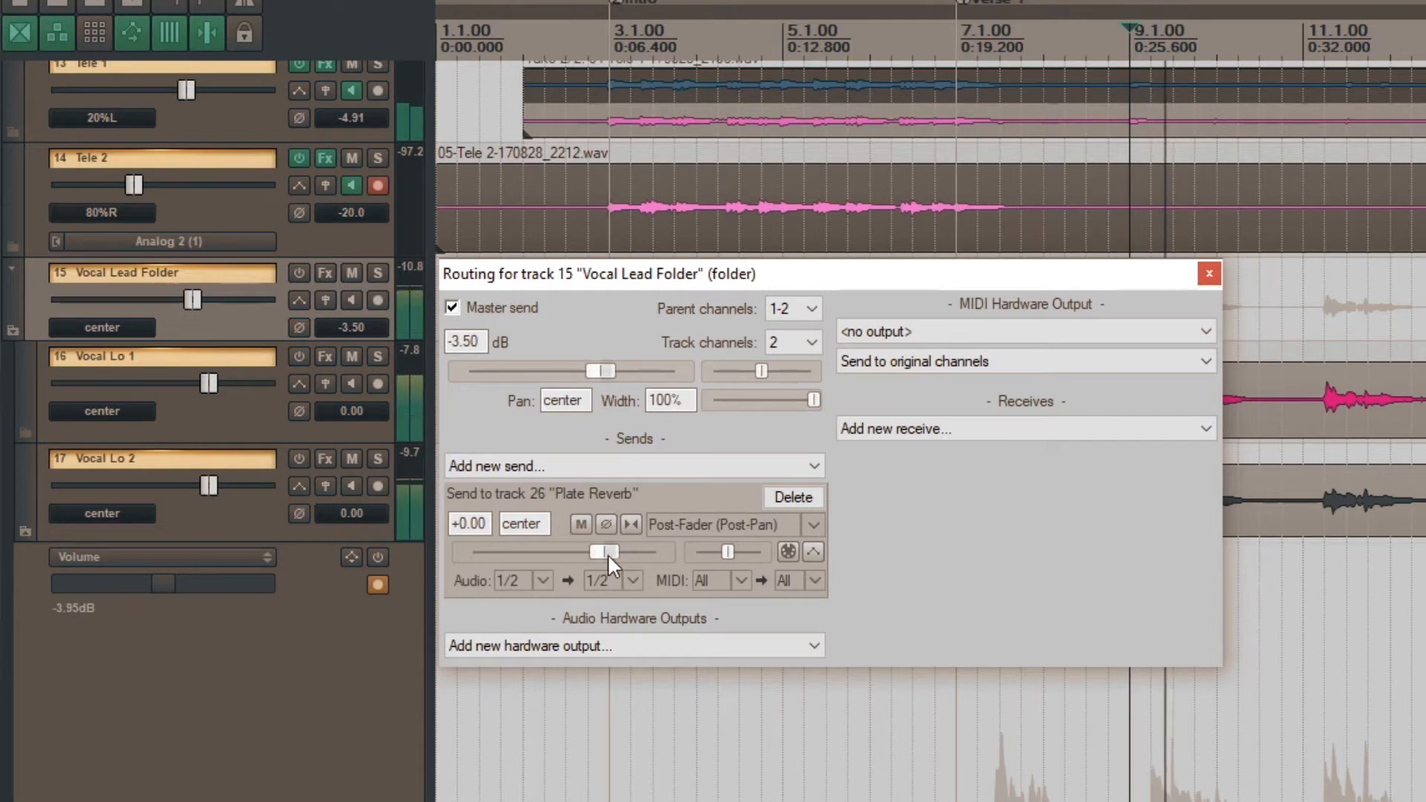
drag(593, 552, 524, 550)
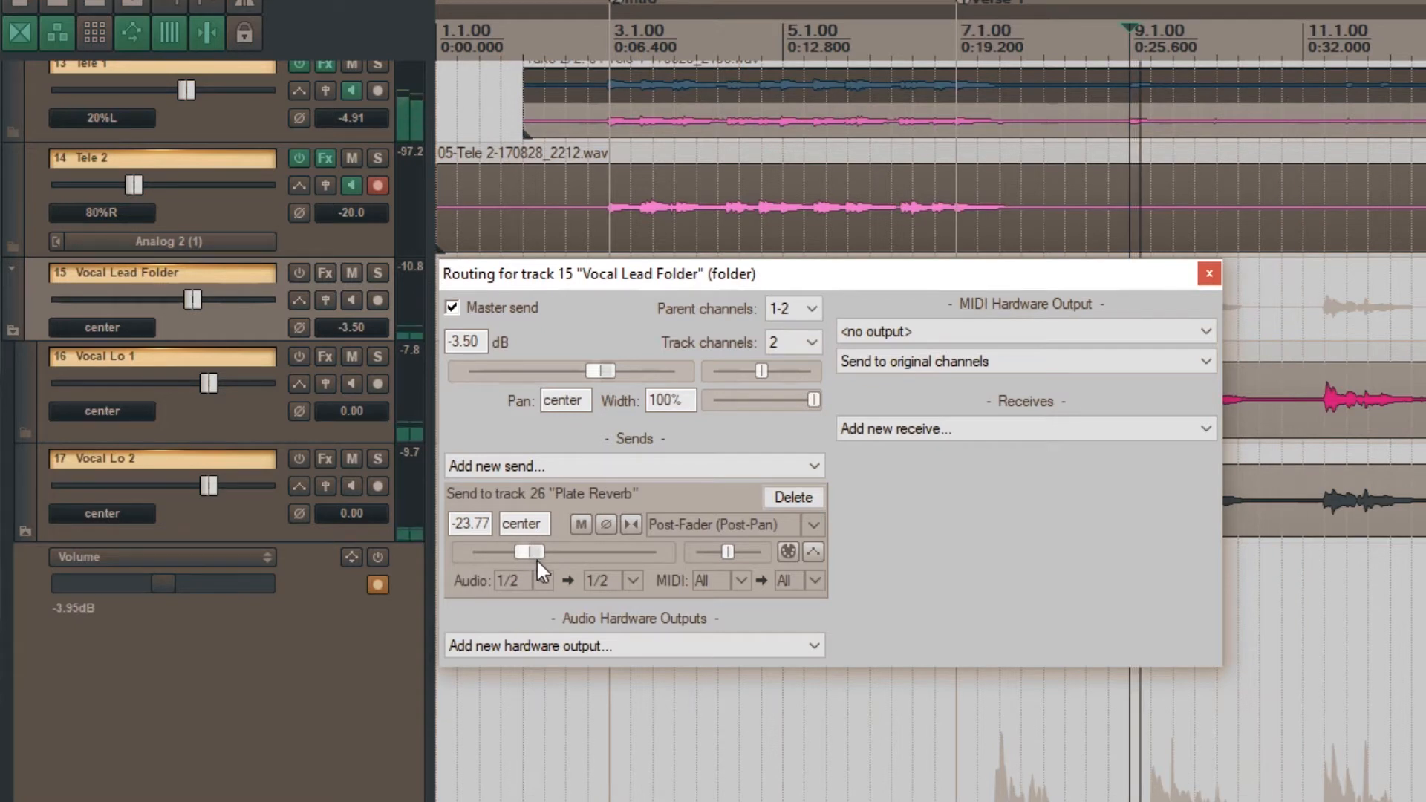
drag(529, 550, 534, 551)
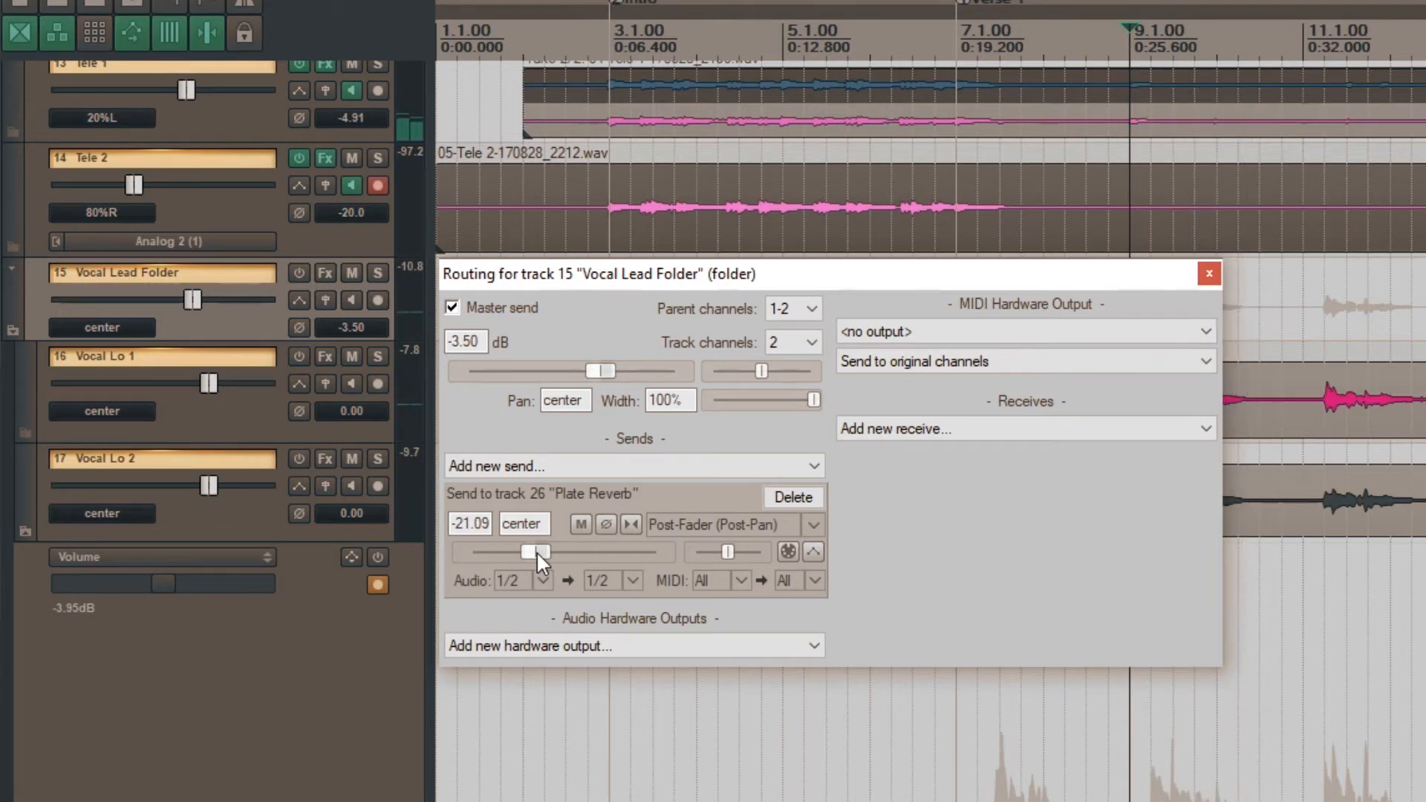
click(1209, 274)
- Shrink the Vocal Lo 2 volume envelope lane back to a small height above the Vocal Backing Folder track
scroll(199, 789, down, 3)
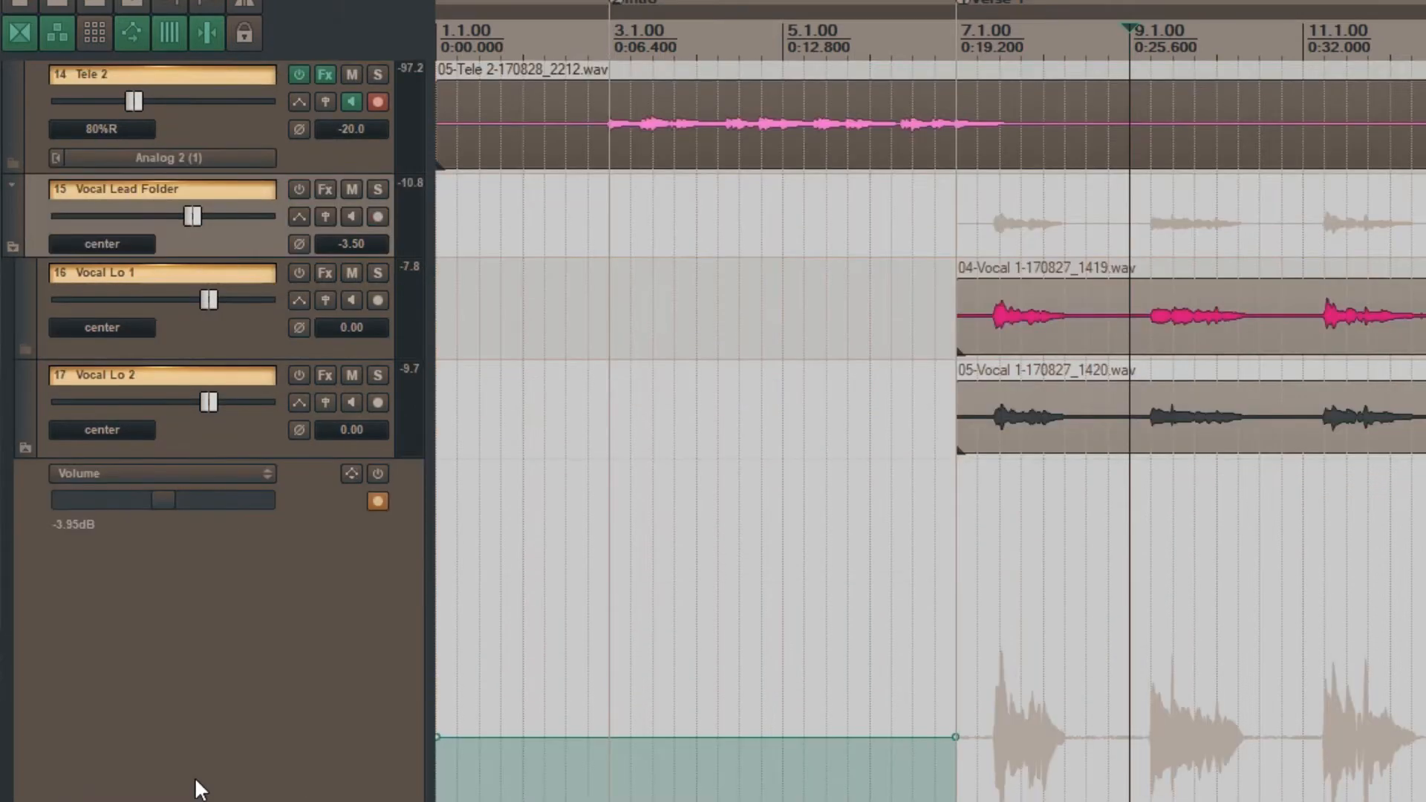
scroll(172, 631, down, 6)
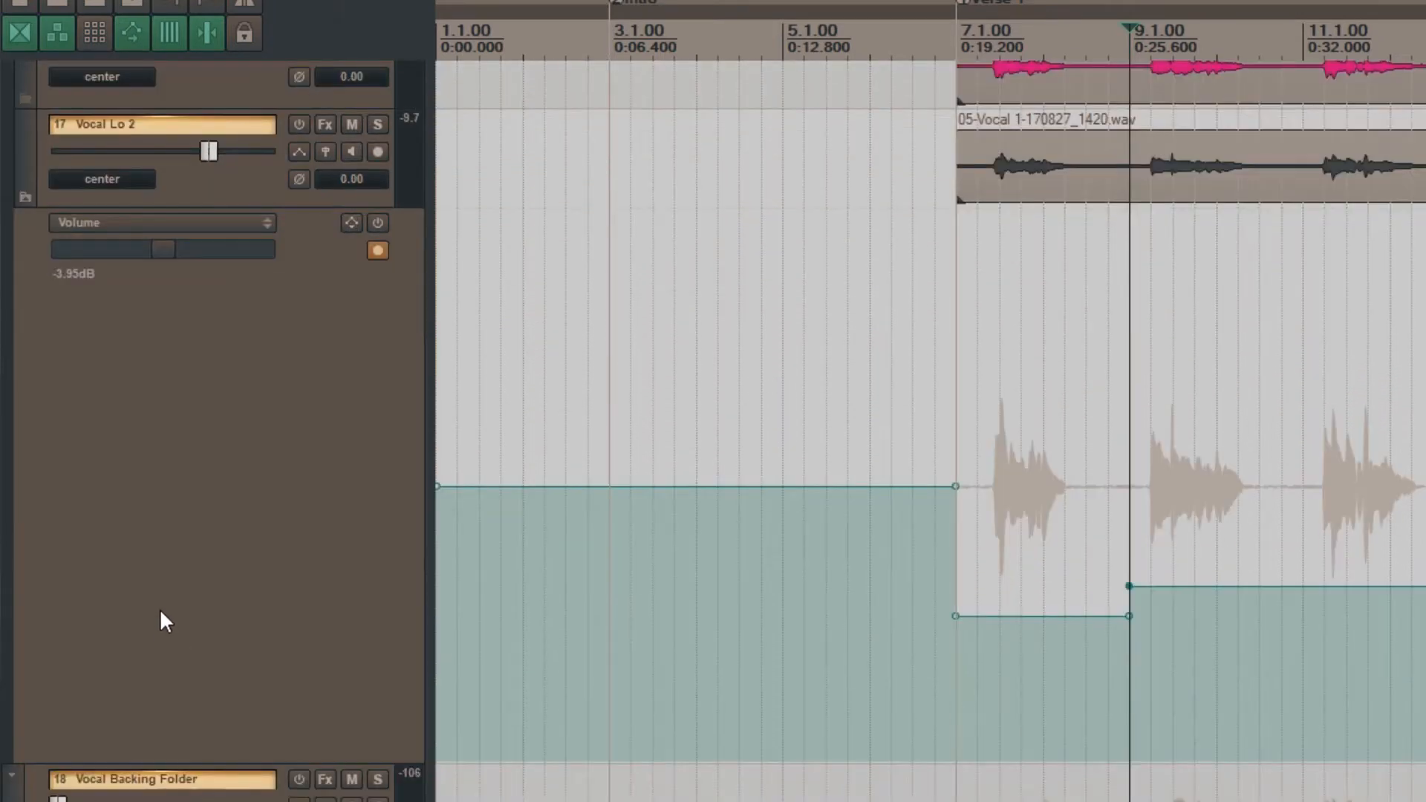
scroll(166, 609, up, 4)
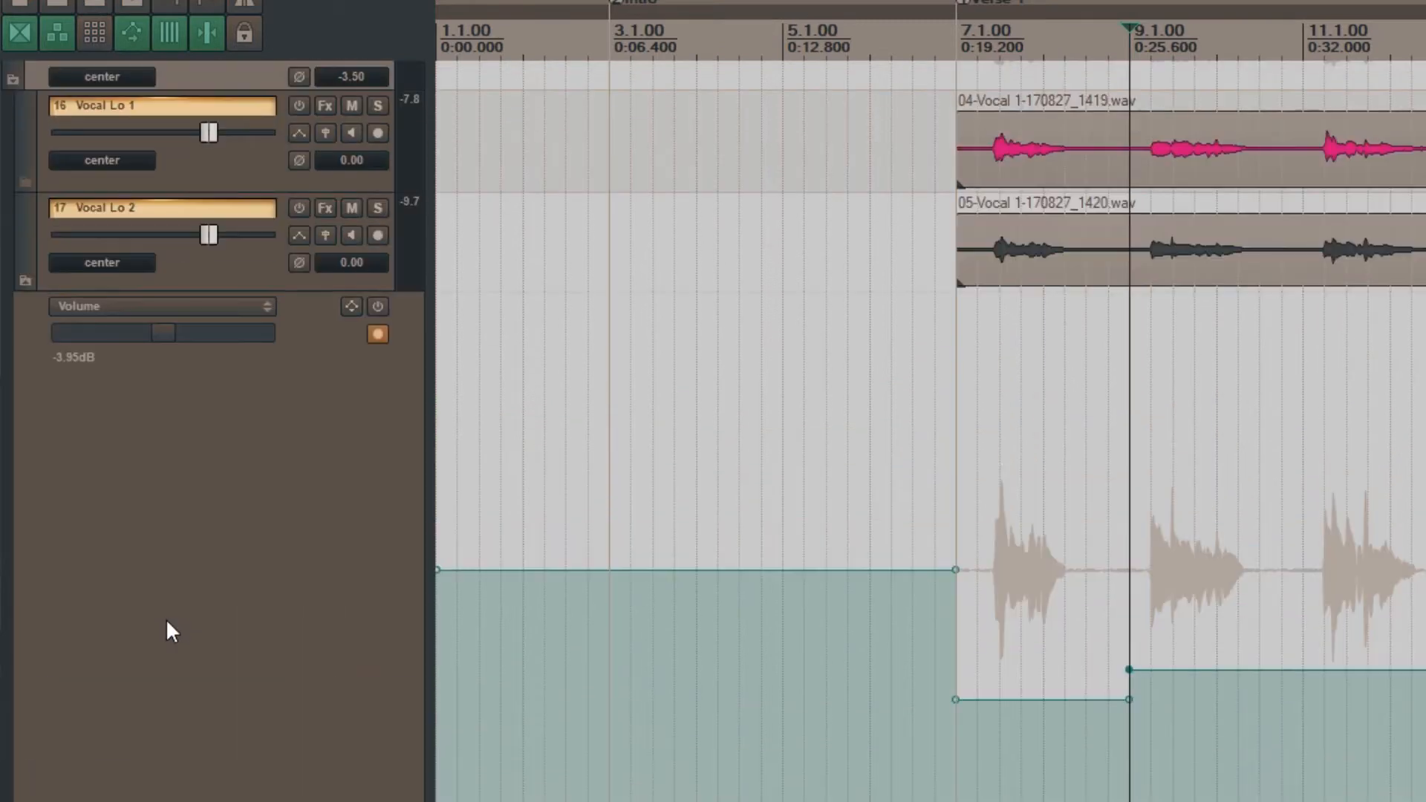
drag(215, 797, 229, 398)
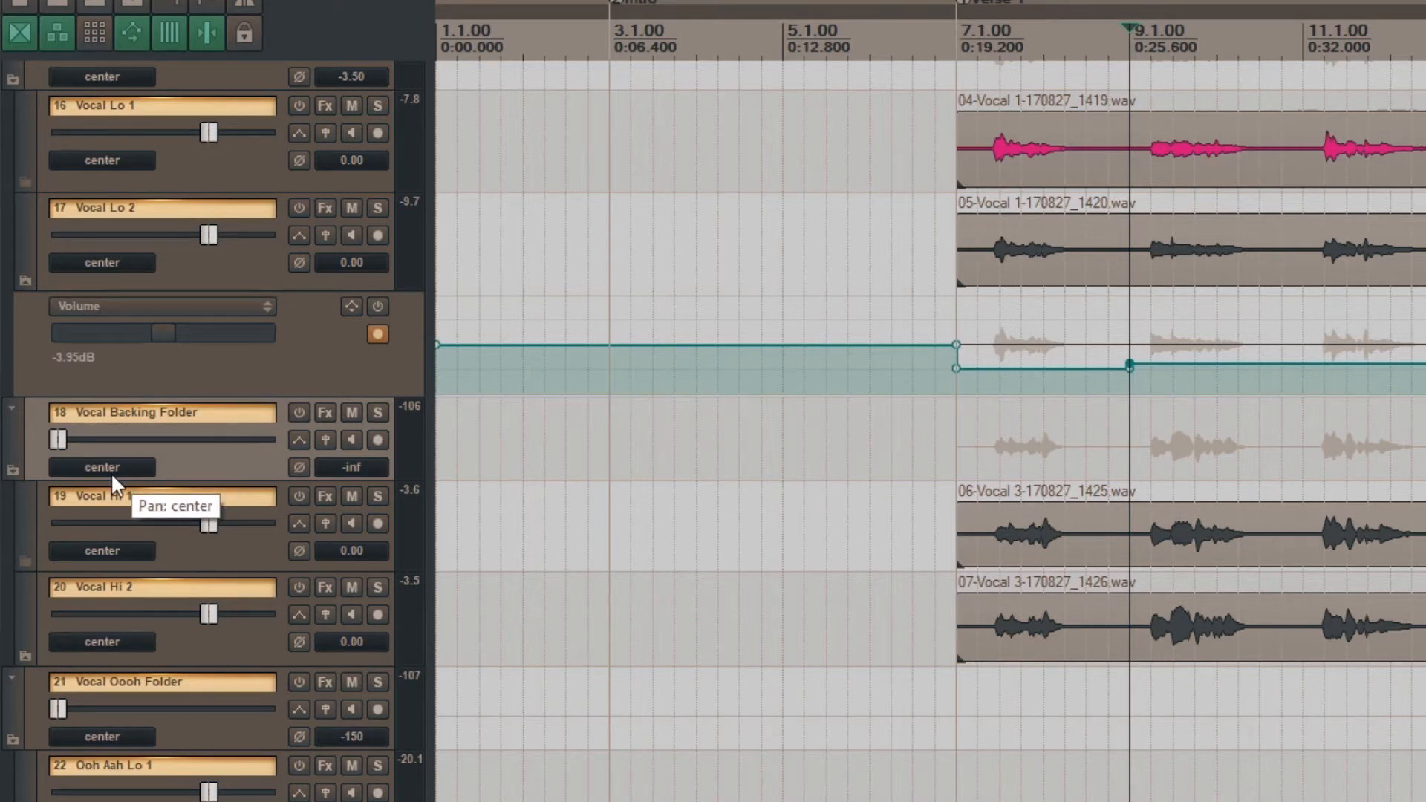
- Bring the Vocal Backing Folder volume up to about -19.2 dB during playback and audition the balance from Verse 1
key(space)
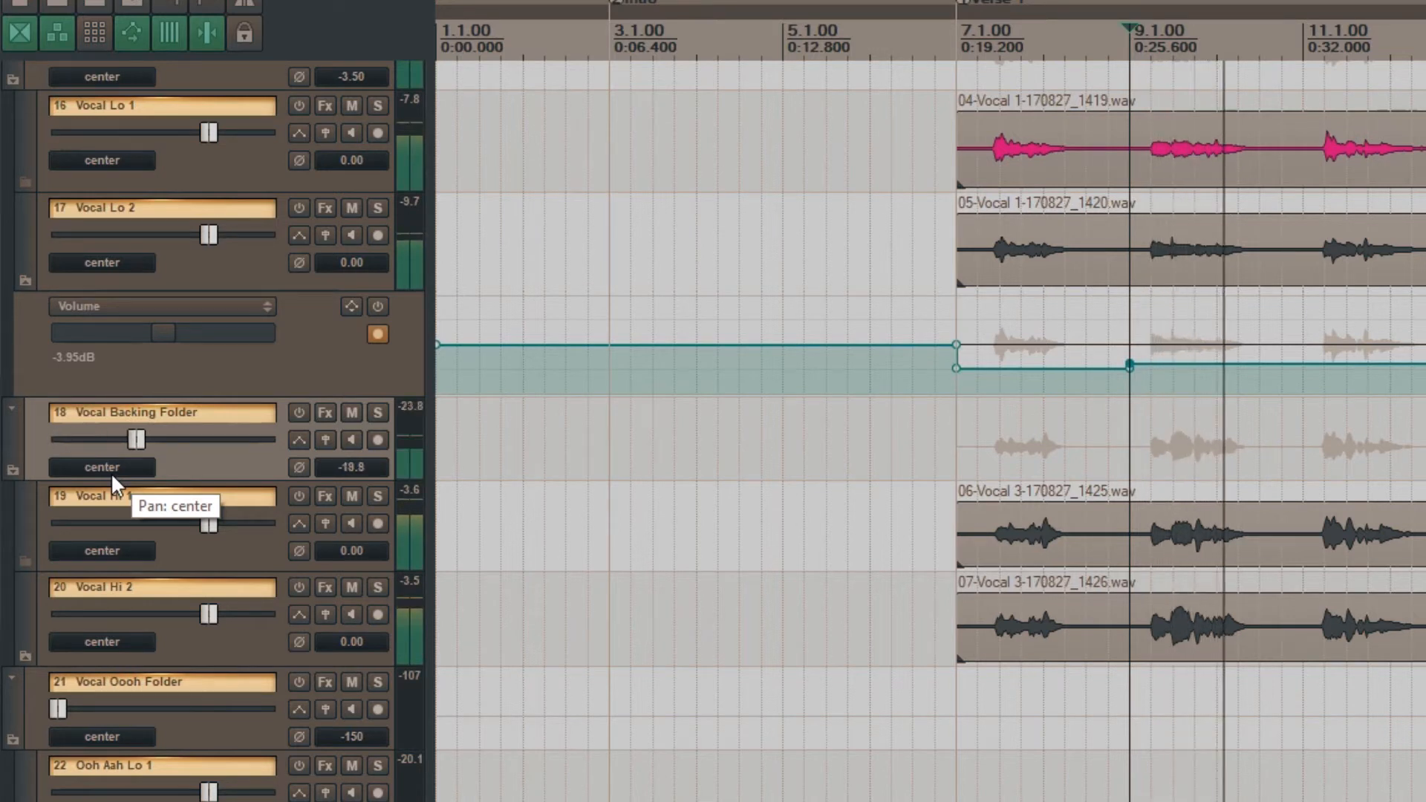
key(space)
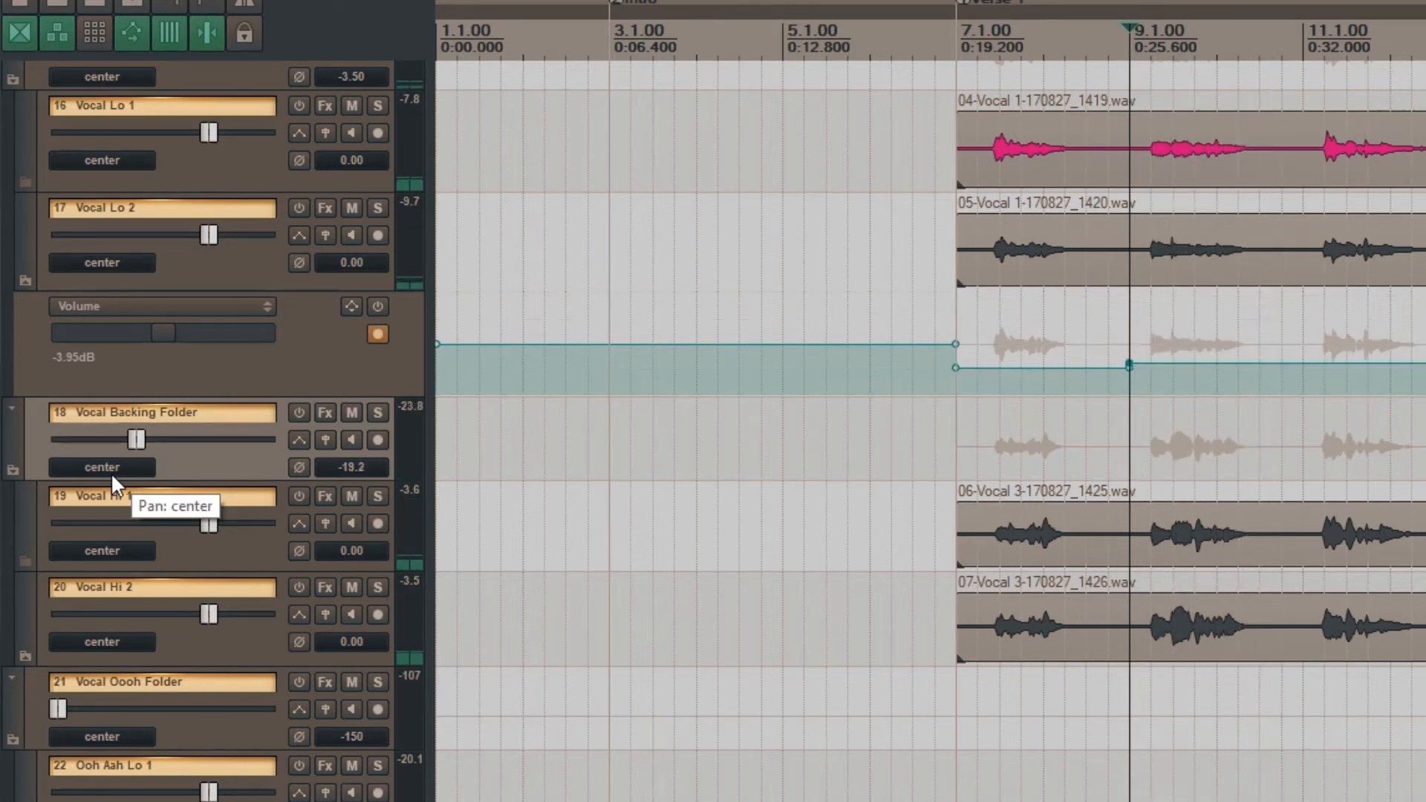
click(955, 37)
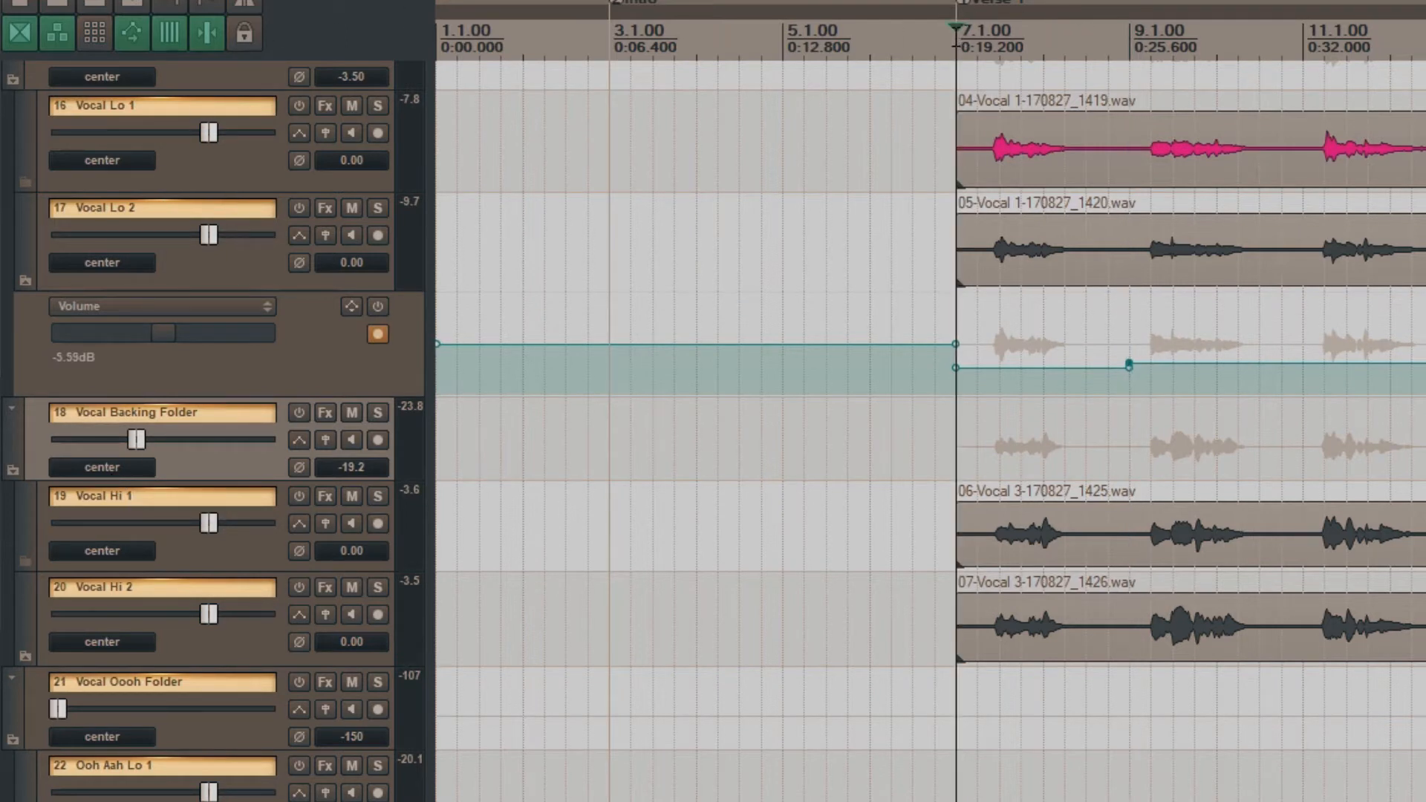
key(space)
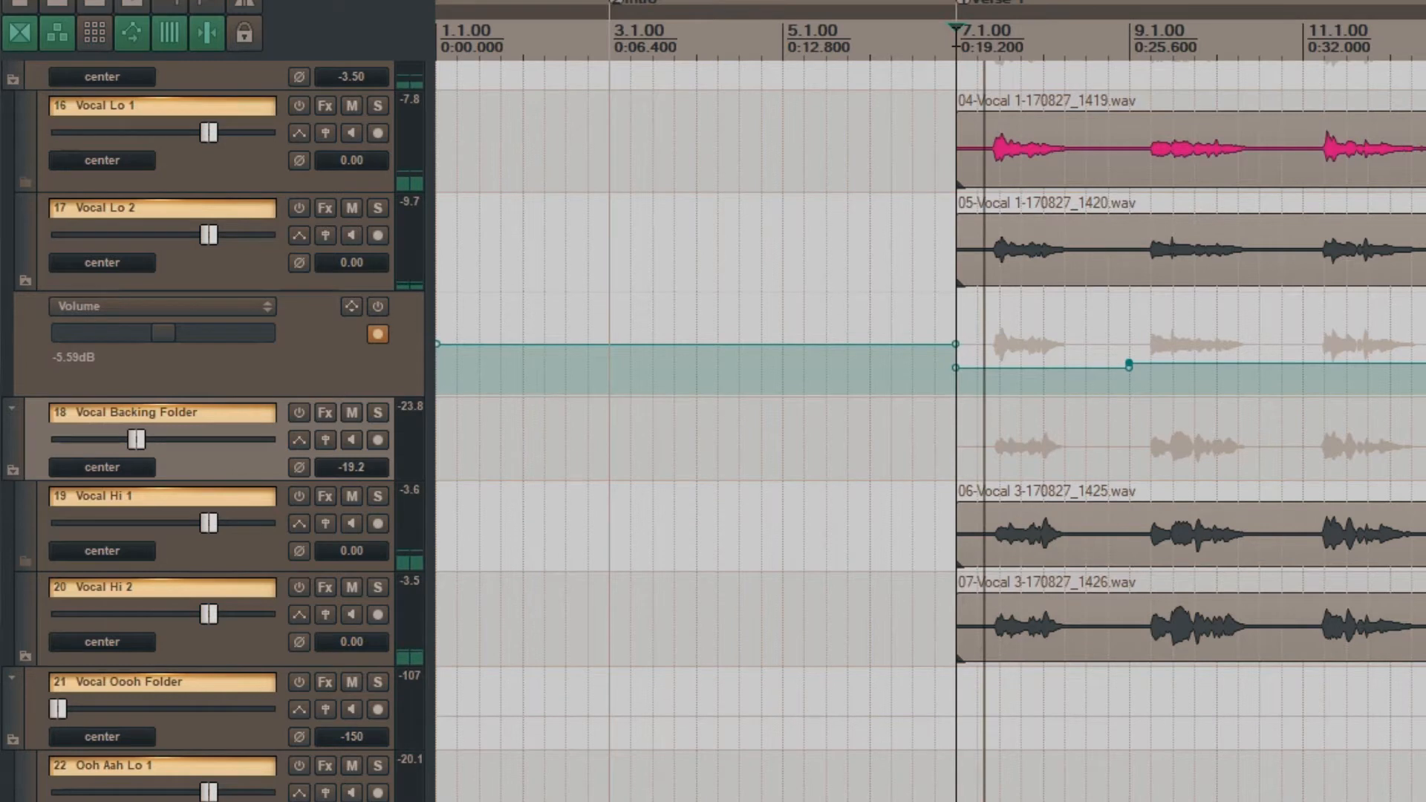
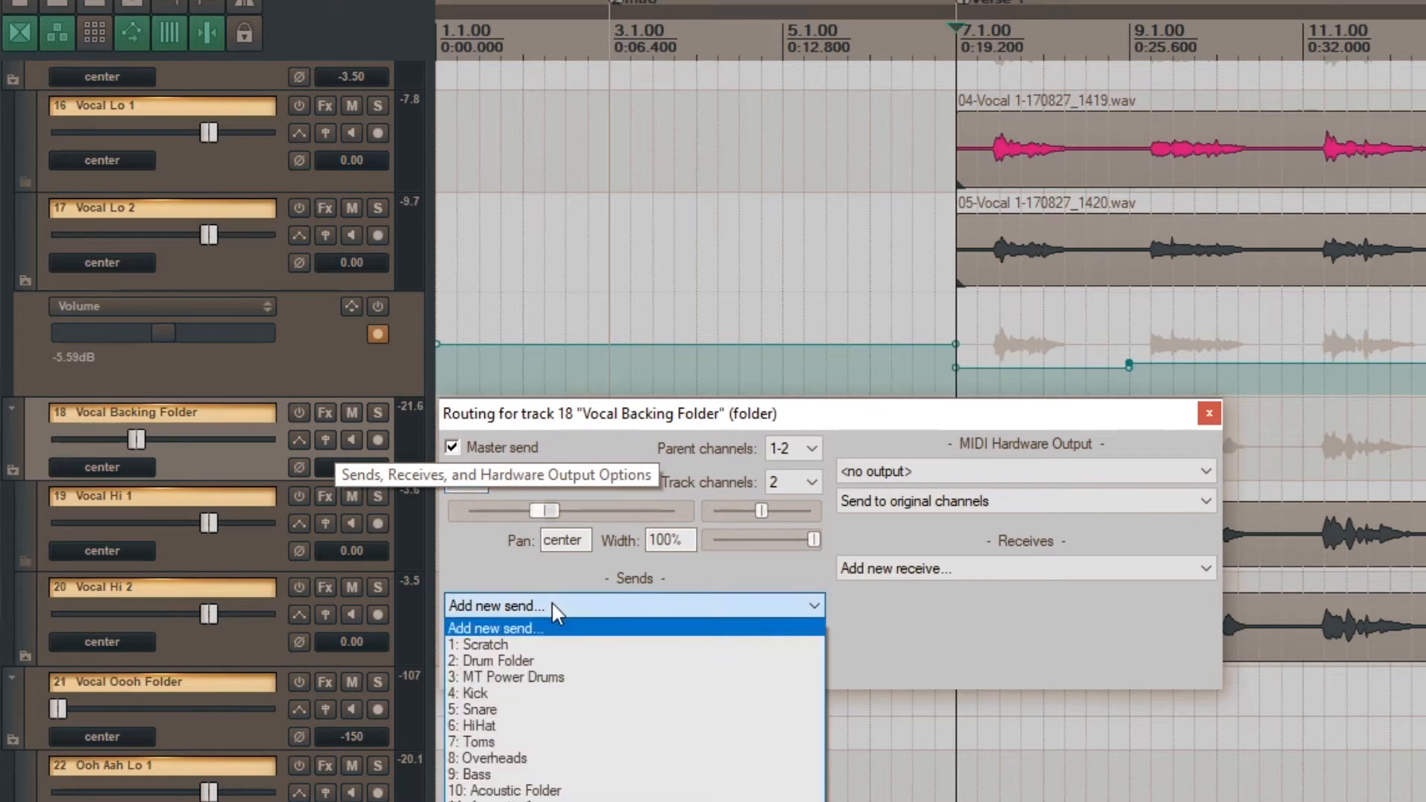
- Add a Plate Reverb send to the Vocal Backing Folder, set it to -17.71 dB during playback and close the routing window
click(505, 801)
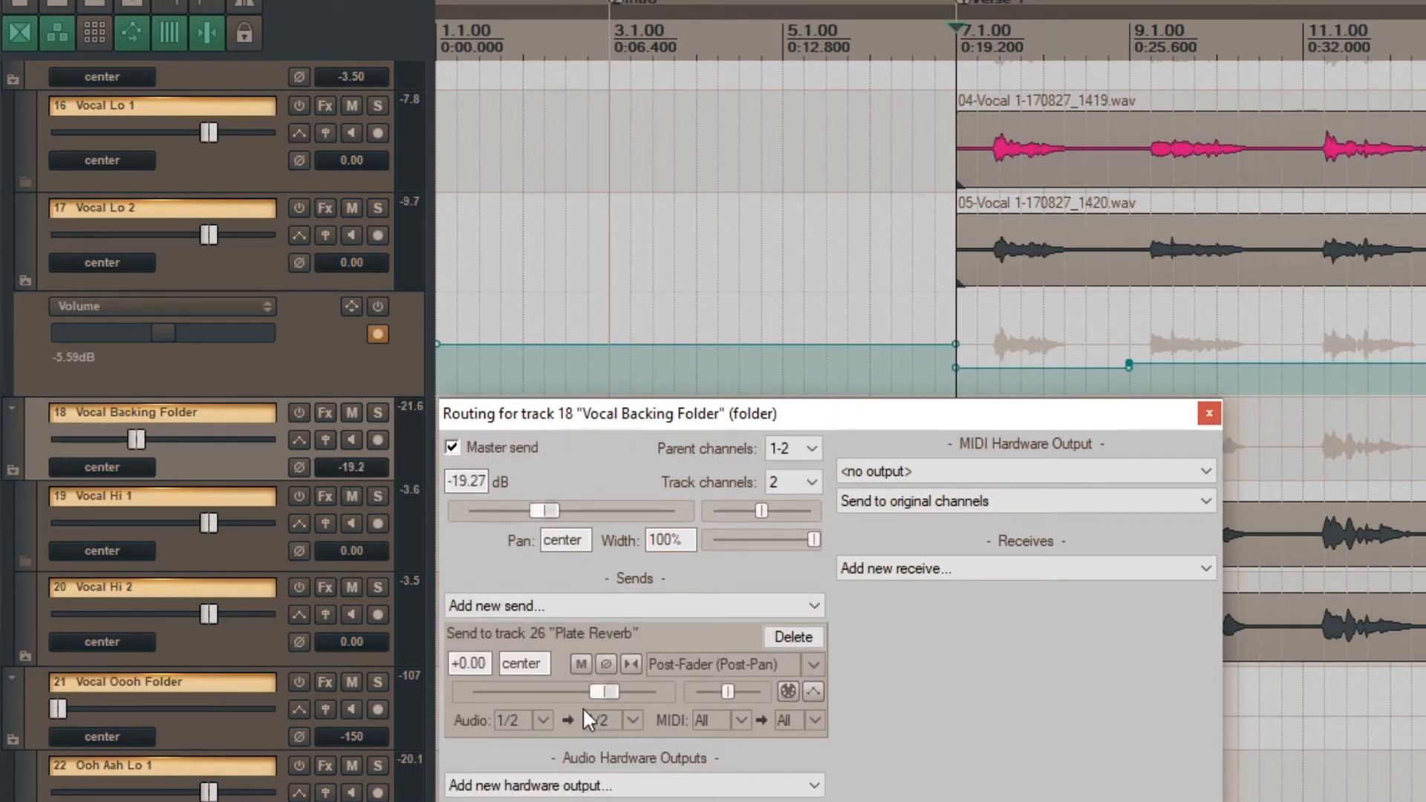
key(space)
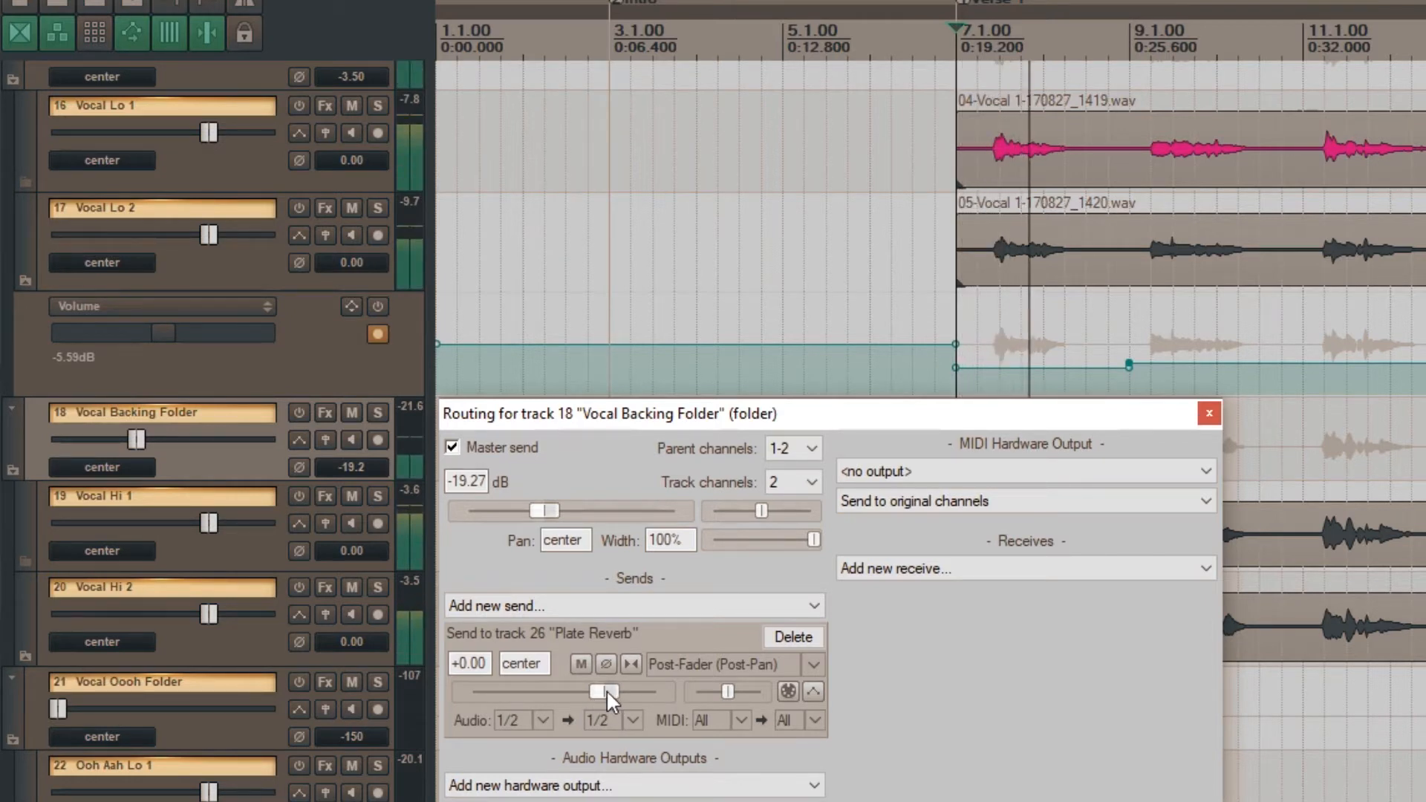
drag(606, 692, 553, 685)
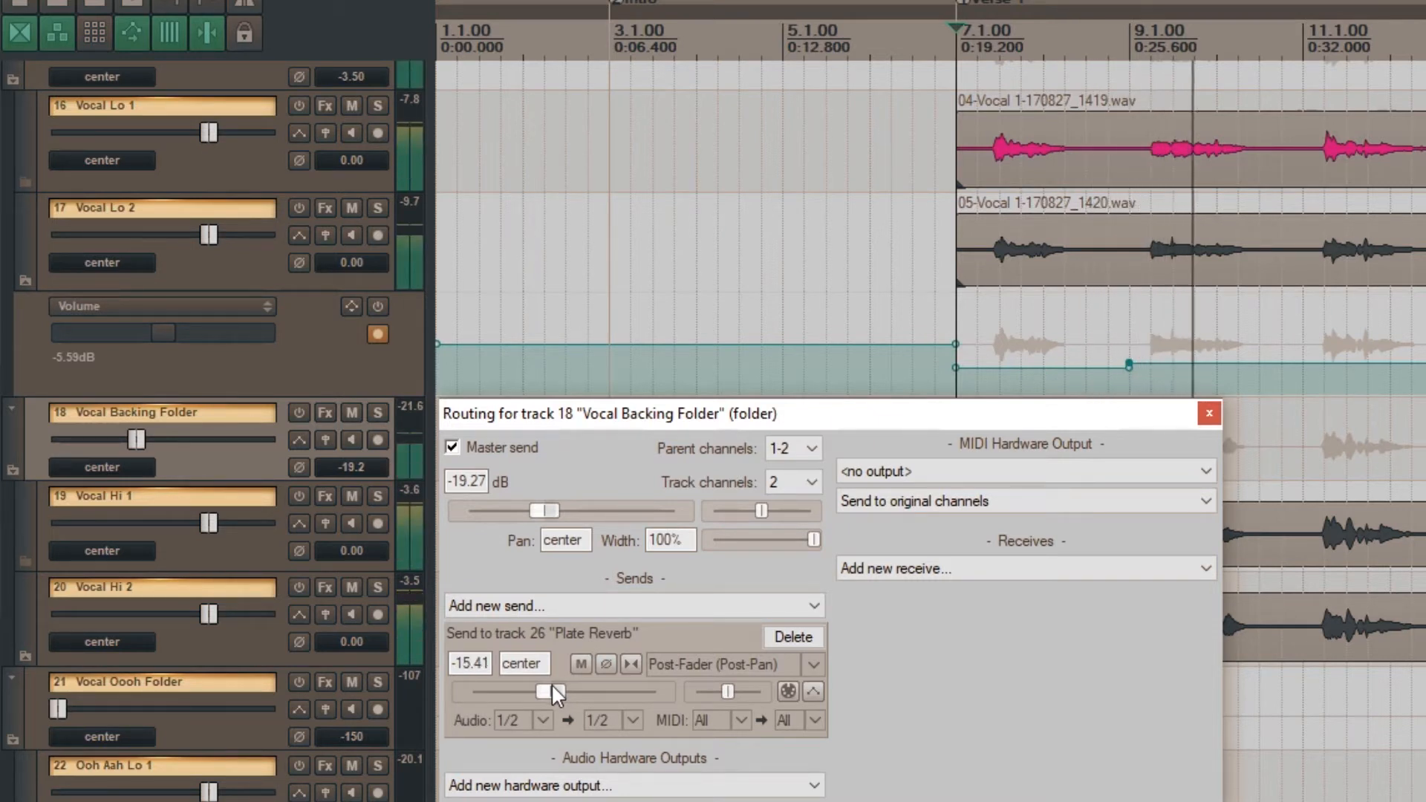
drag(551, 683, 551, 683)
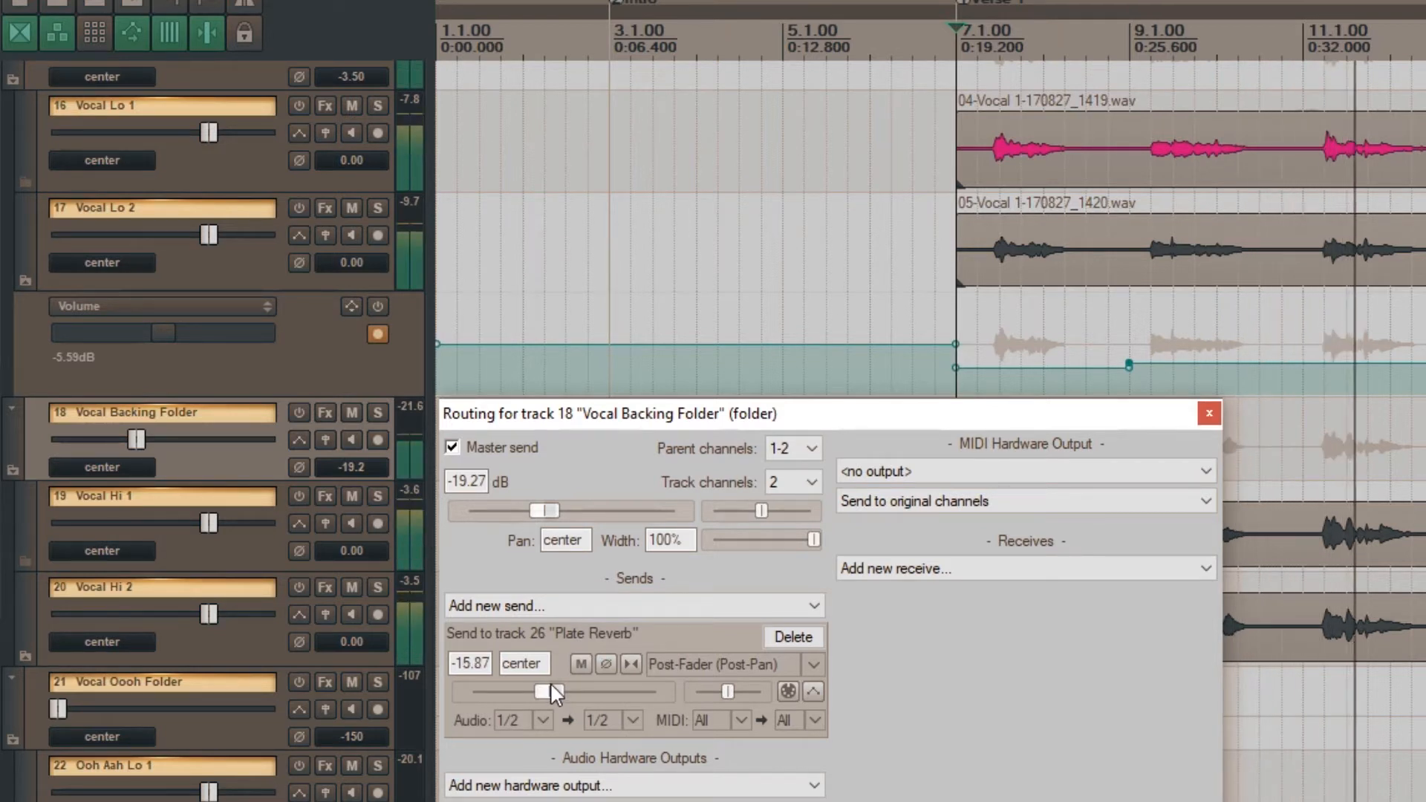
drag(550, 692, 542, 689)
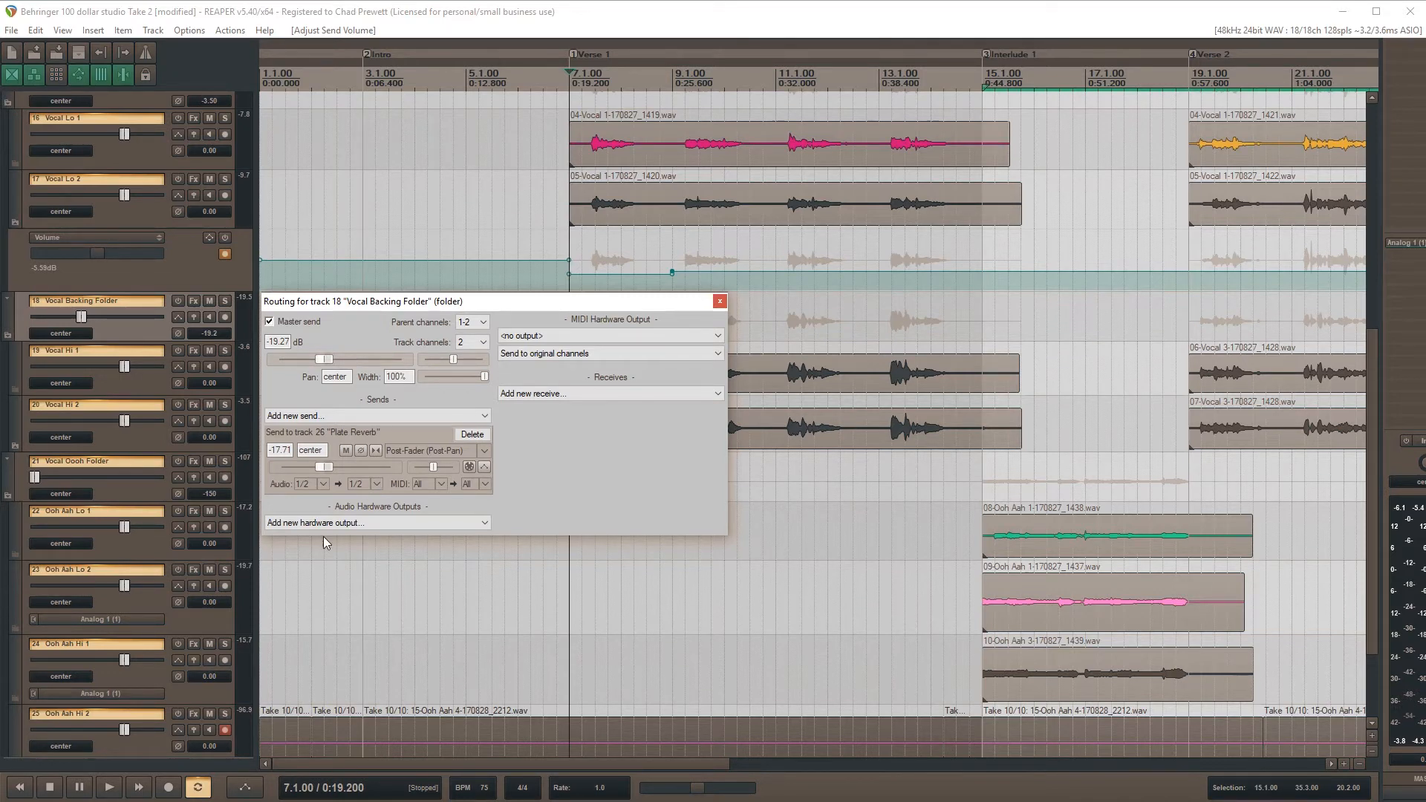
drag(450, 308, 928, 300)
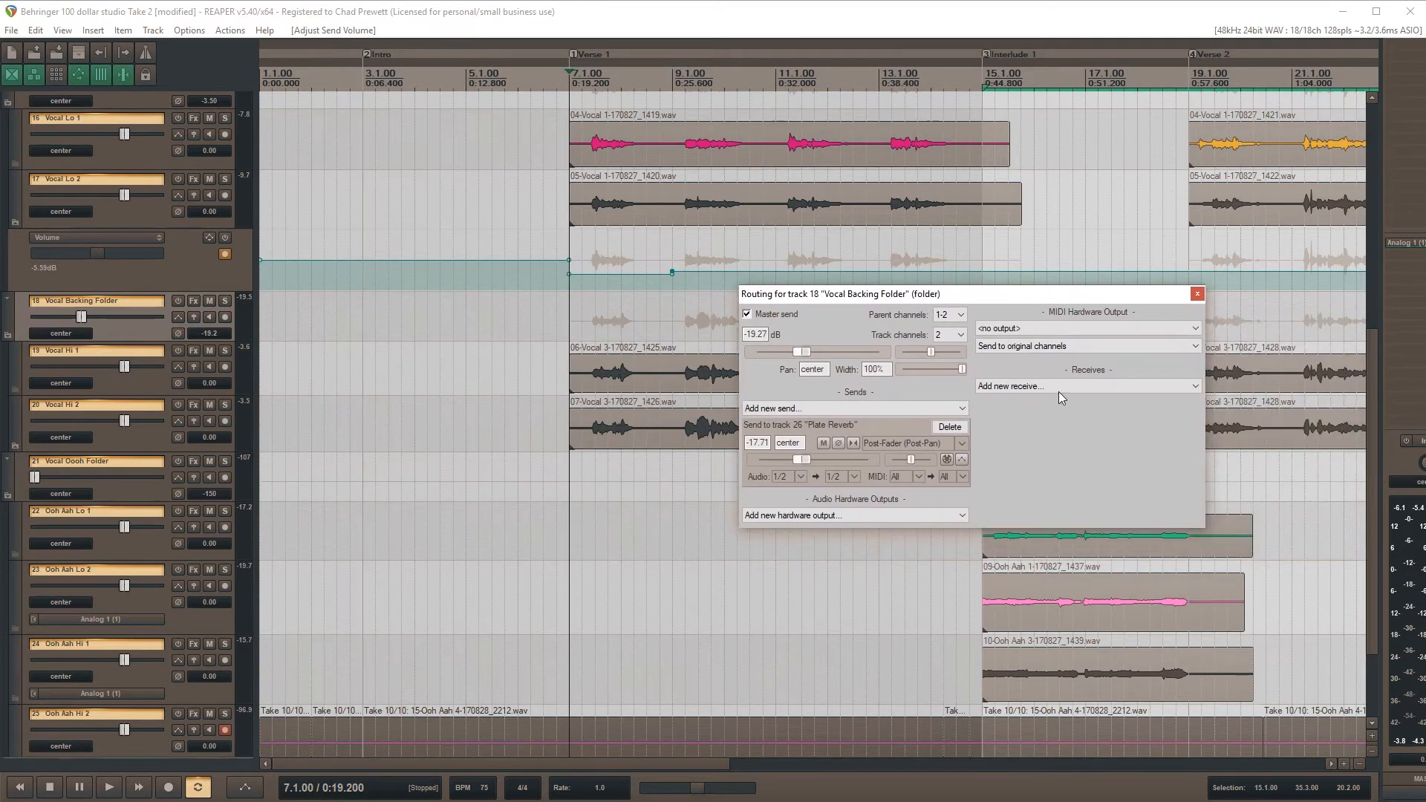
click(1197, 295)
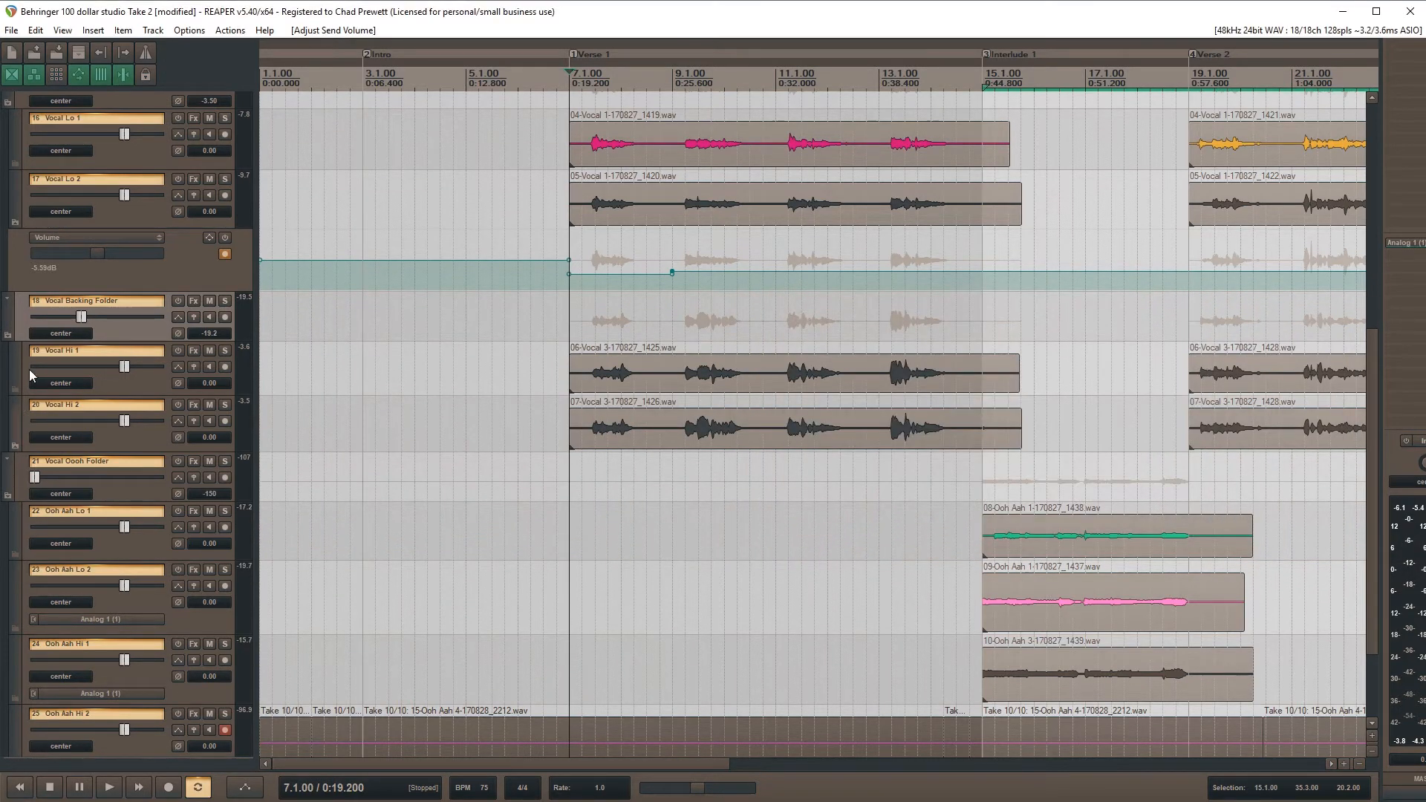
- Add the ReaEQ plugin to the Vocal Backing Folder and move its effects window over the arrangement
click(194, 302)
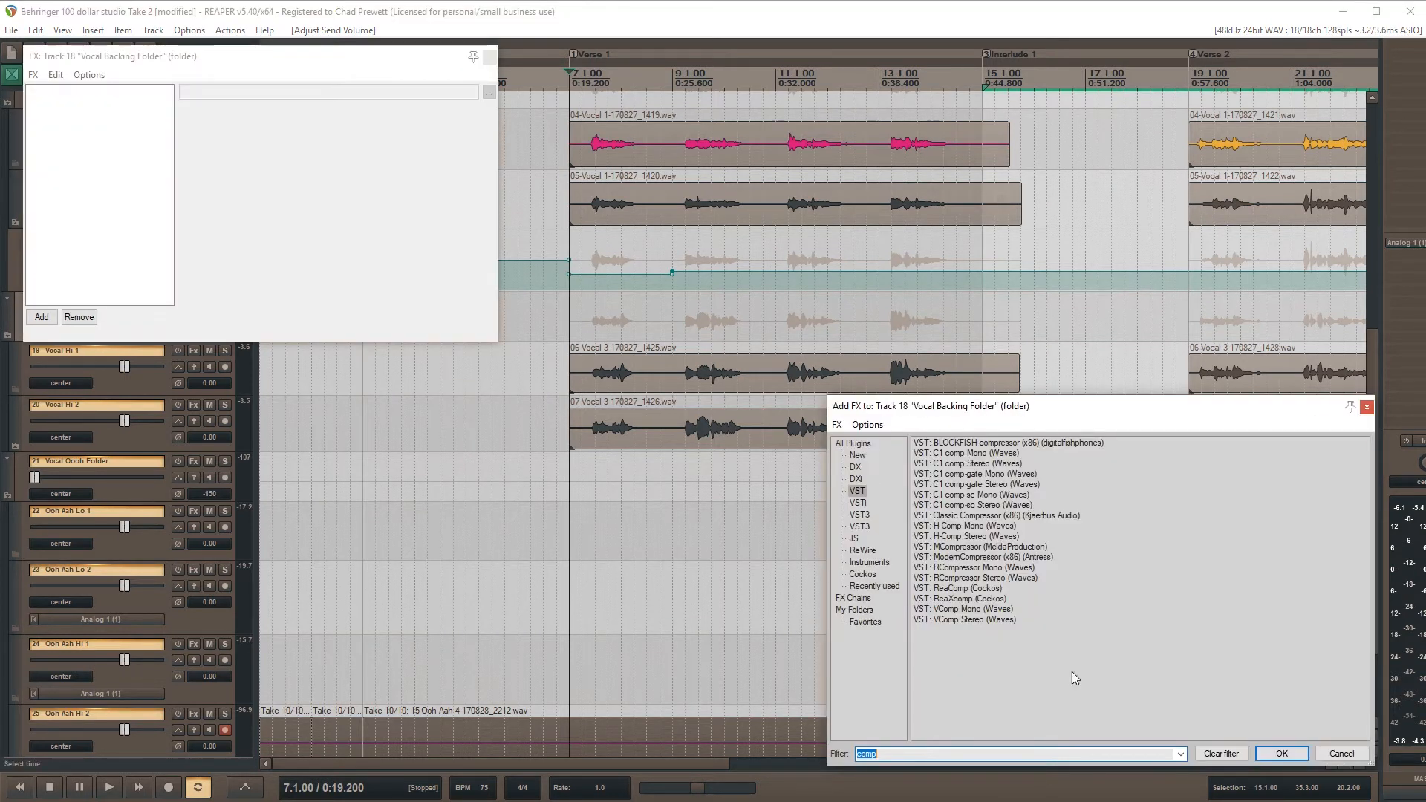
text(reae)
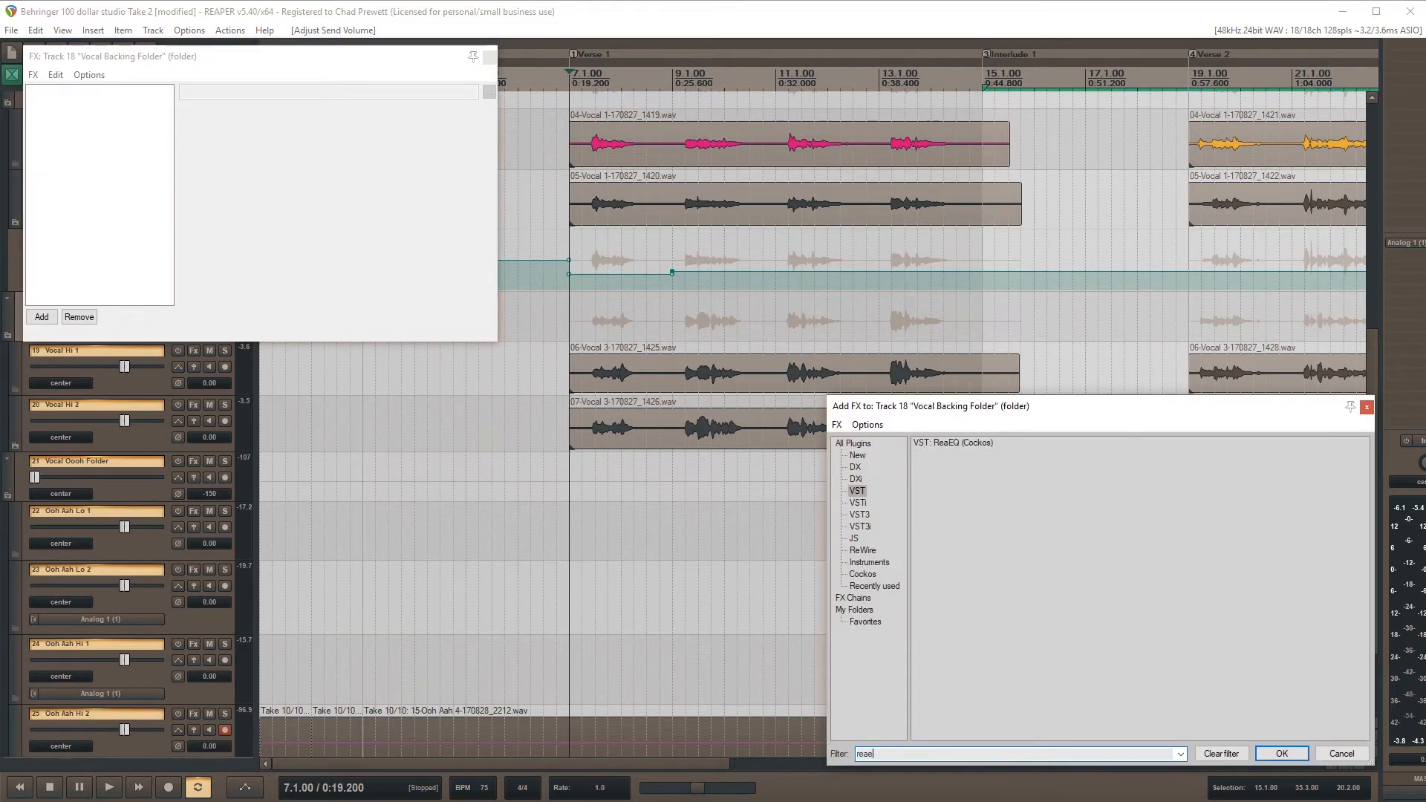
click(968, 447)
double_click(968, 447)
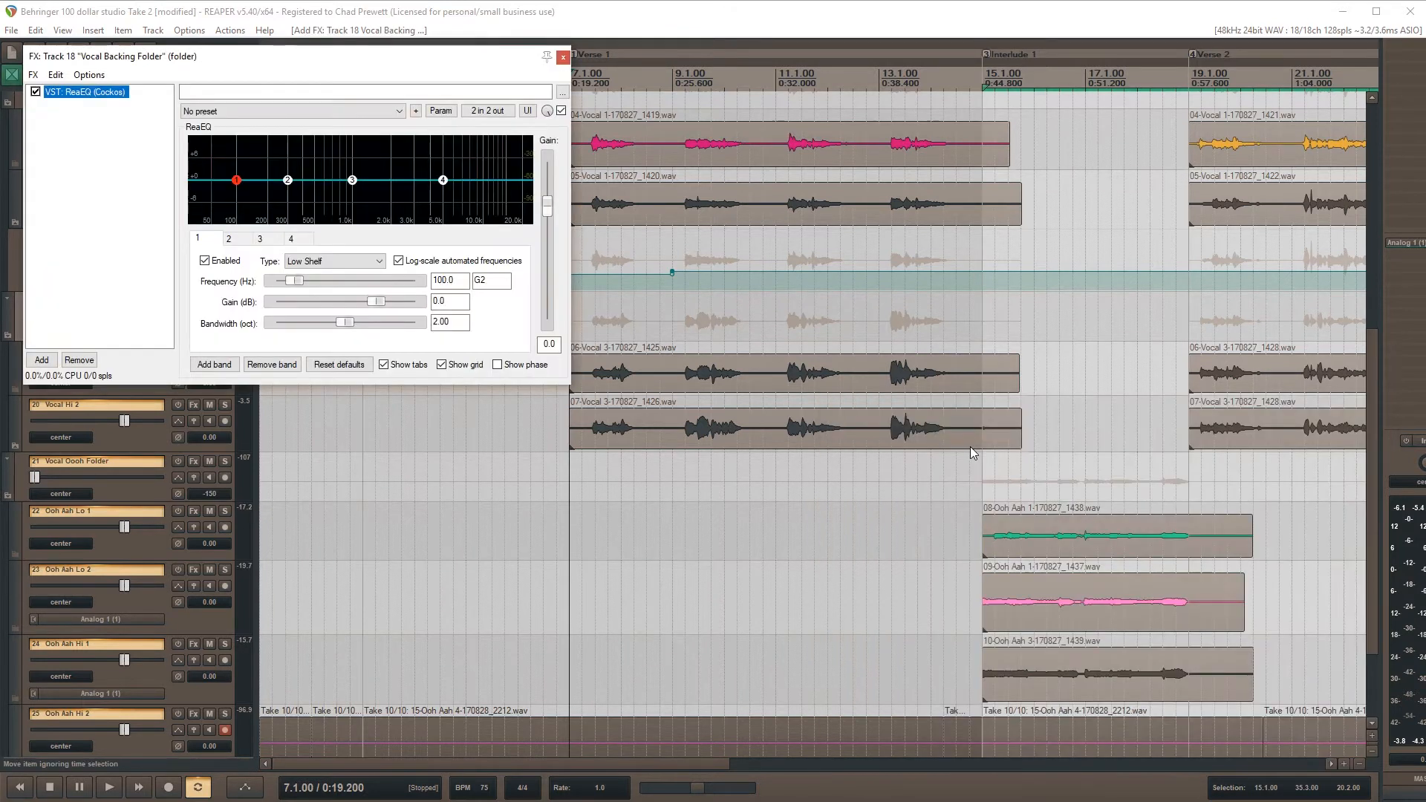
drag(289, 67, 822, 238)
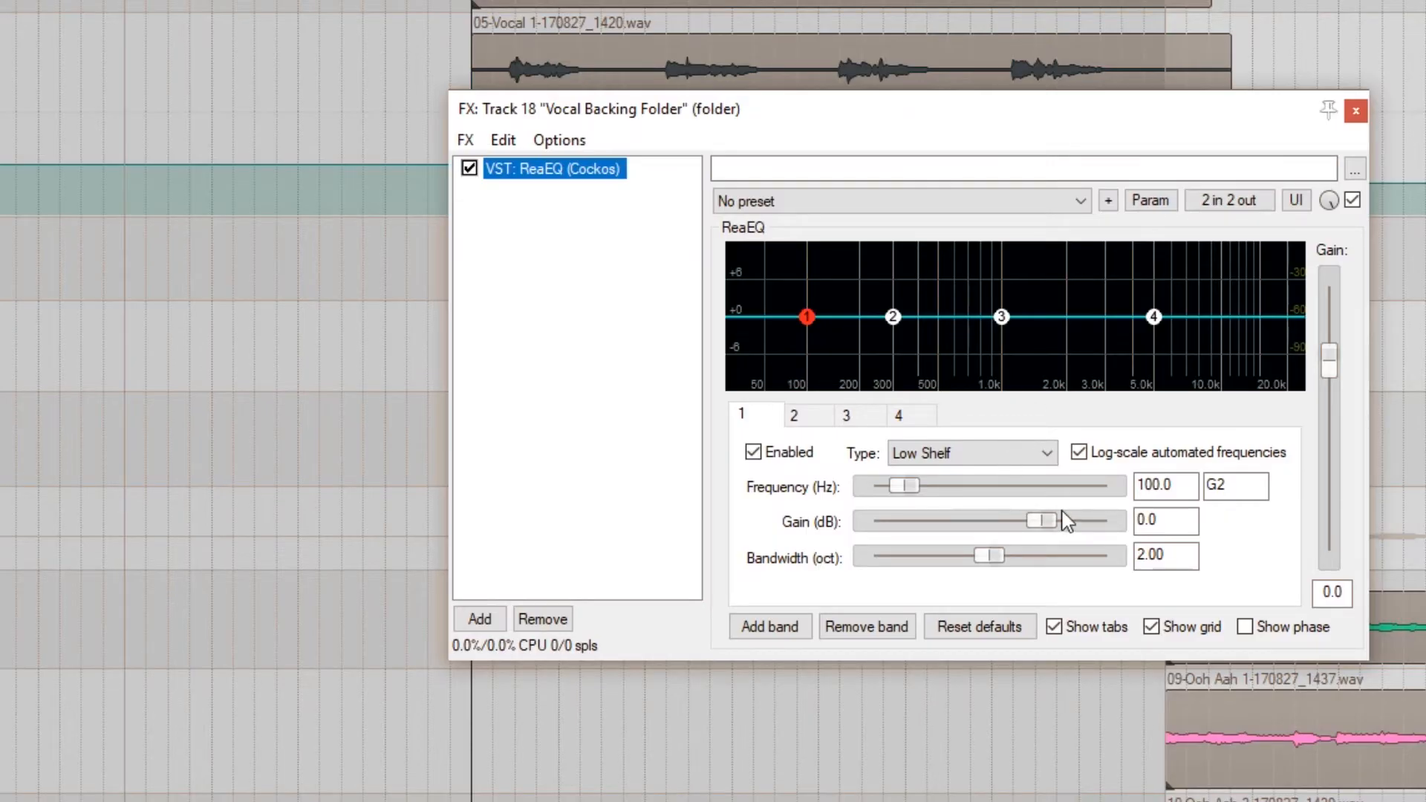
- Cut ReaEQ's 5000 Hz high shelf on band 4 to -12.3 dB during playback, audition it and close the effects window
click(902, 414)
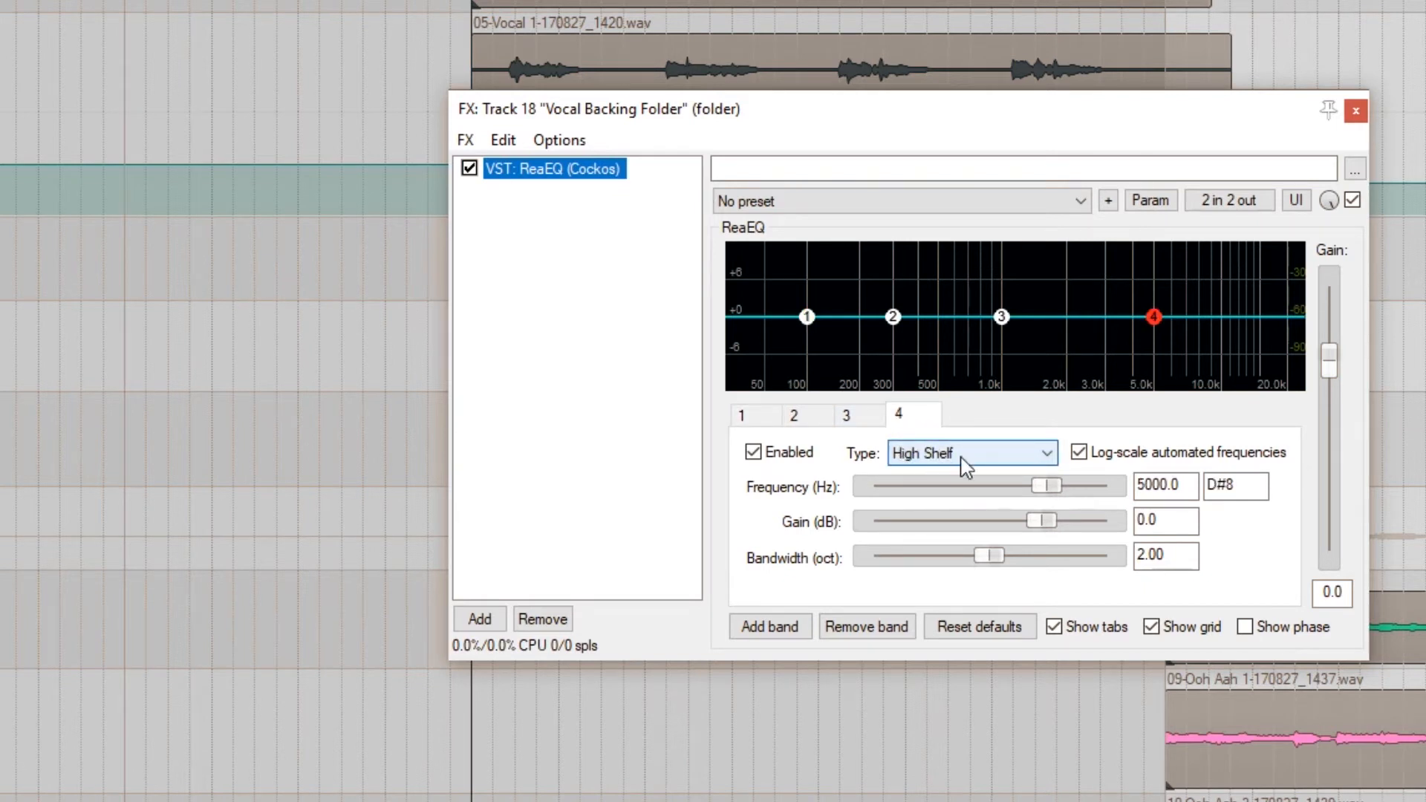
key(space)
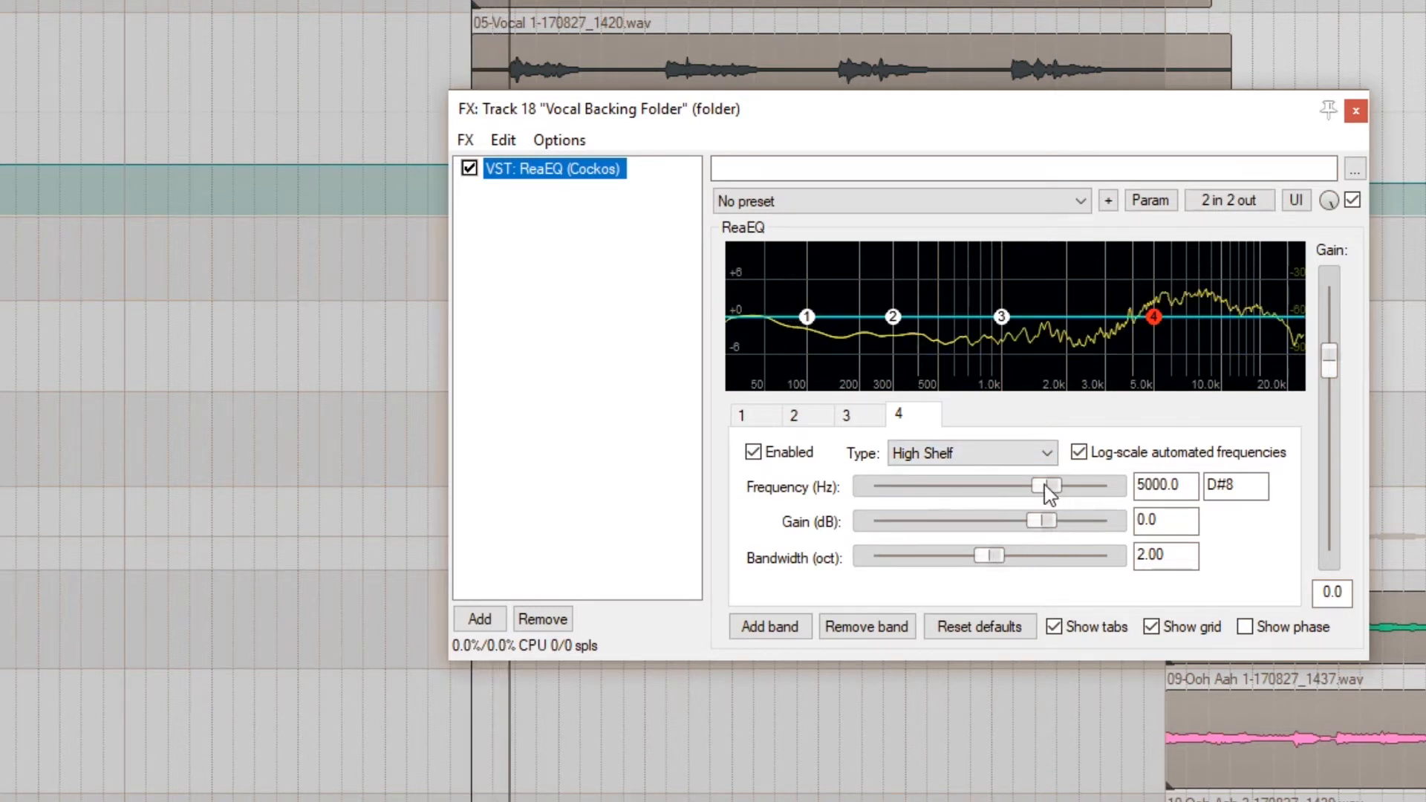
click(1033, 521)
drag(1033, 521, 984, 525)
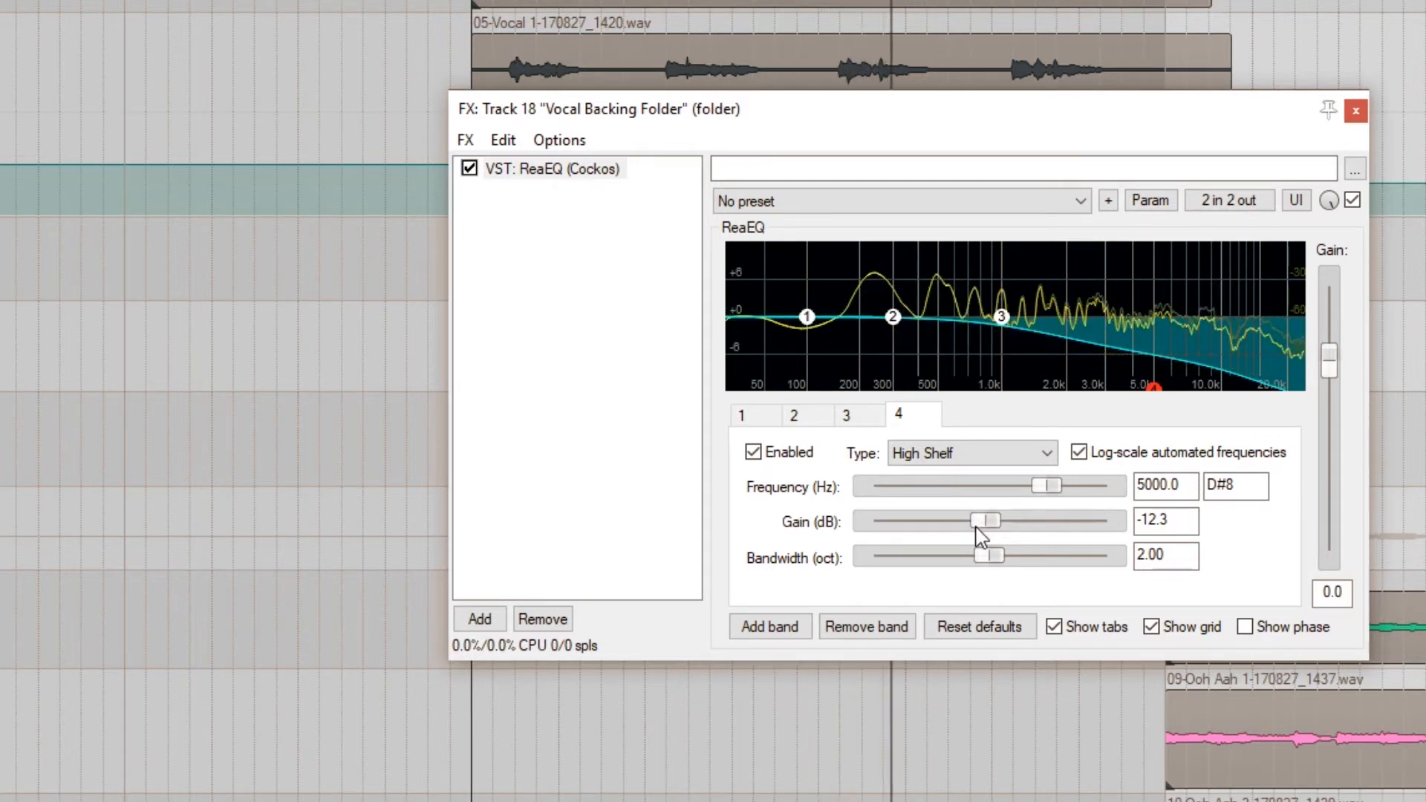
key(space)
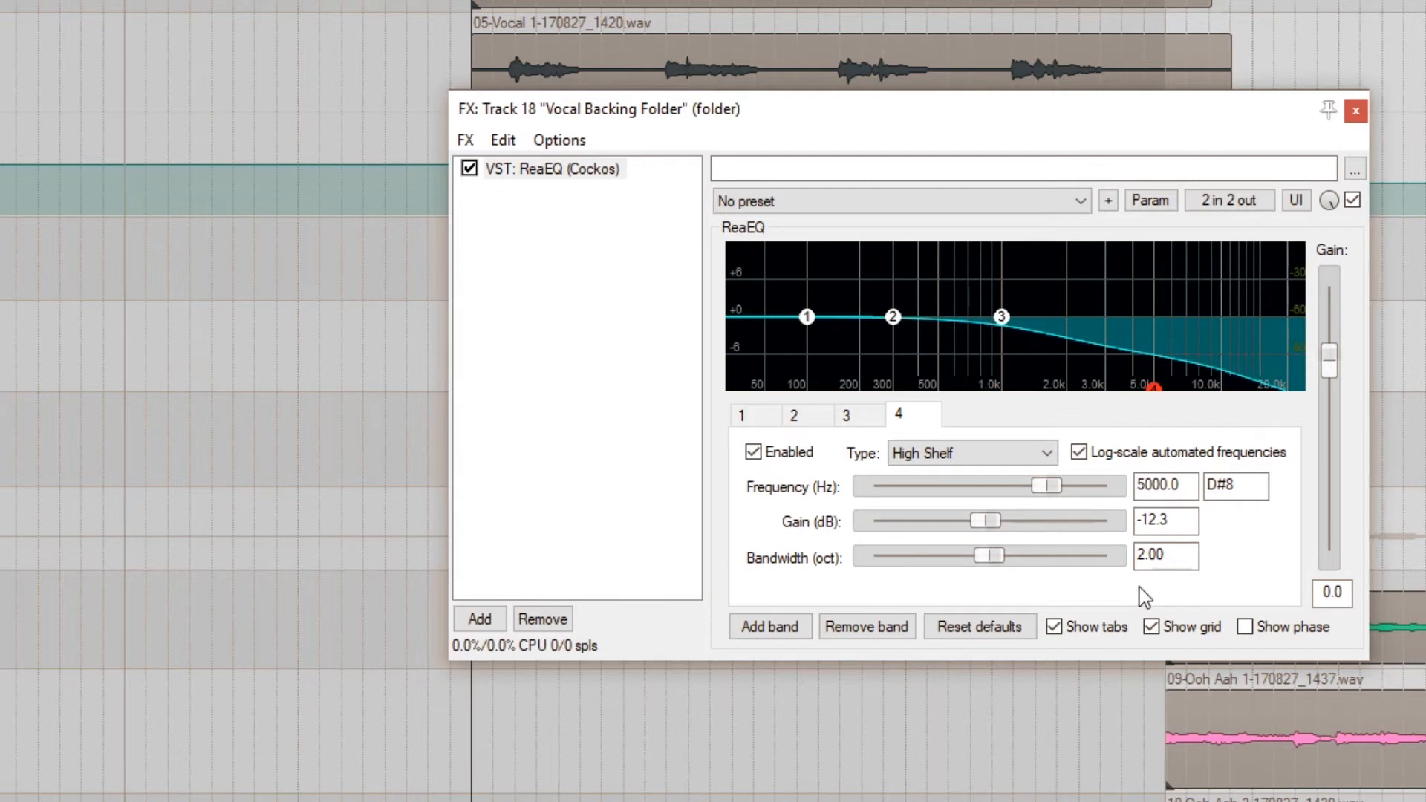
key(space)
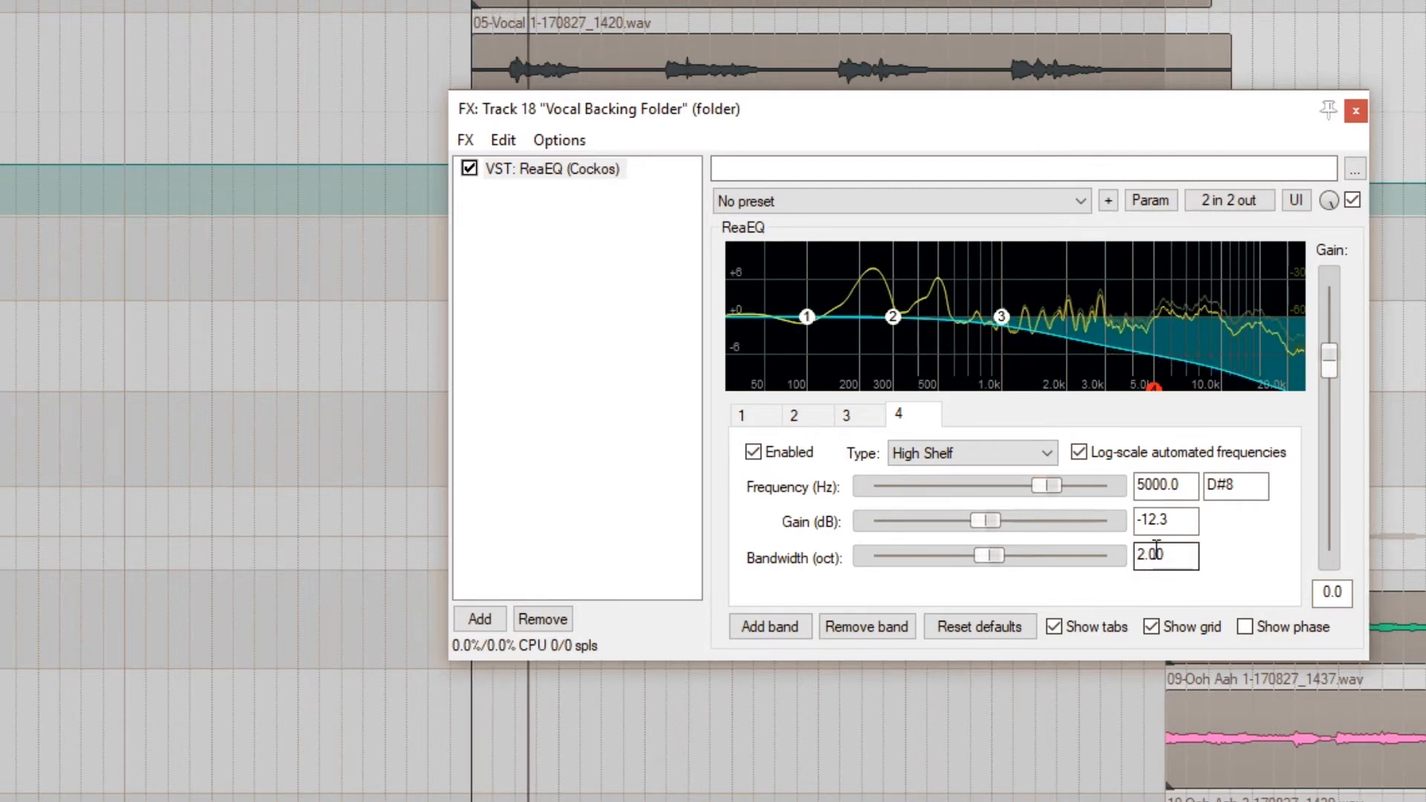
click(1356, 113)
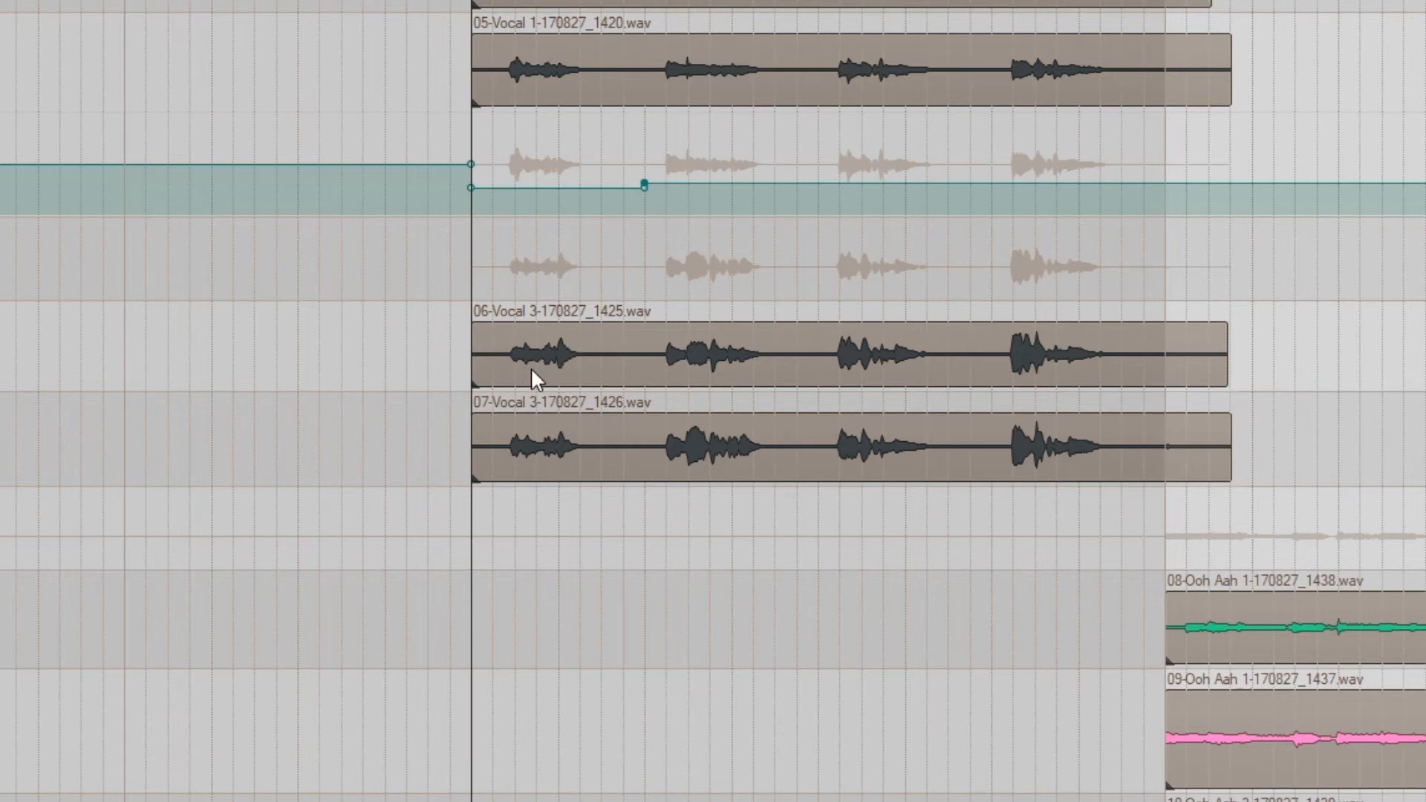
- Pan the Vocal Hi 1 track to 50% left and the Vocal Hi 2 track to 50% right
click(624, 356)
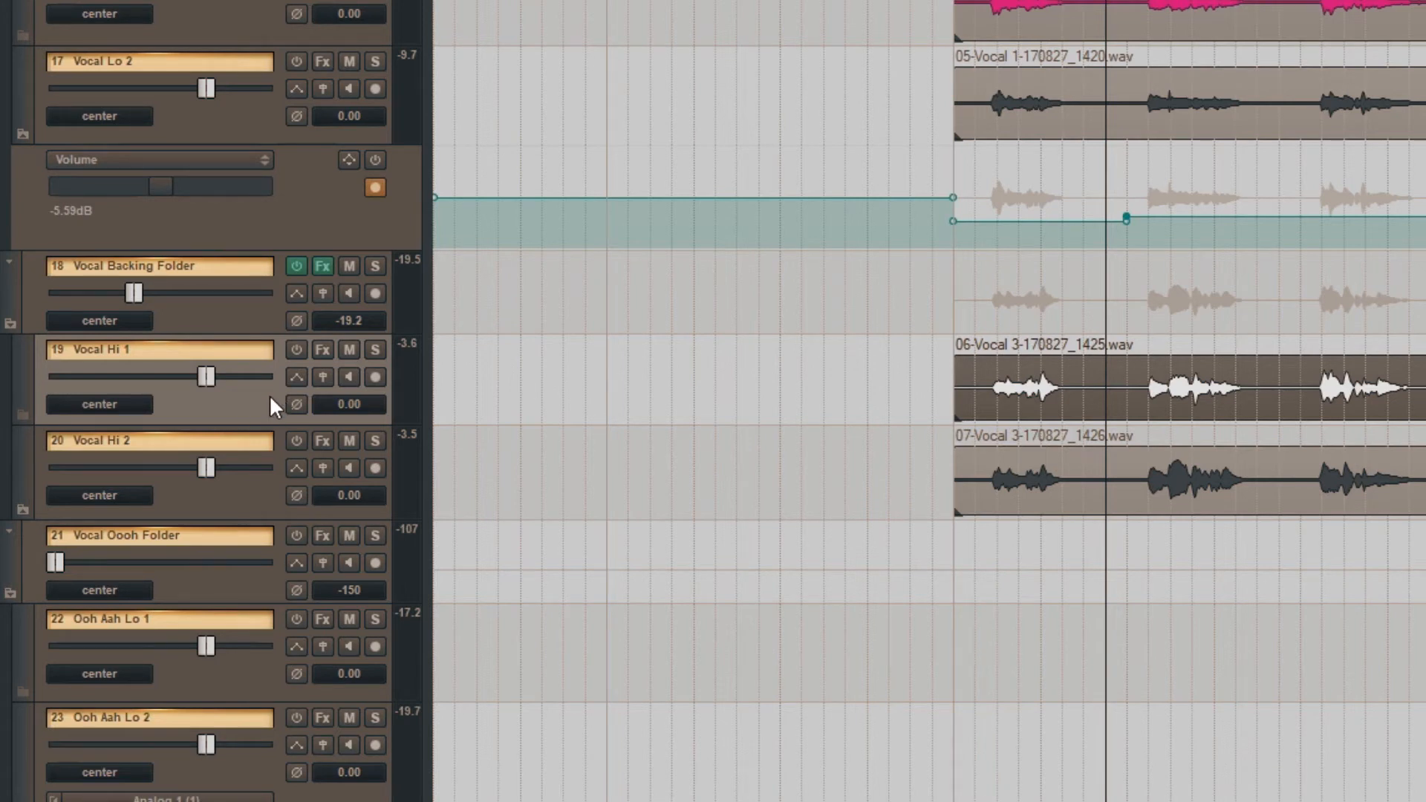
scroll(270, 399, down, 2)
scroll(270, 399, down, 4)
scroll(269, 394, down, 16)
scroll(269, 394, up, 6)
scroll(270, 397, down, 4)
scroll(270, 397, down, 2)
key(Down)
scroll(269, 394, up, 10)
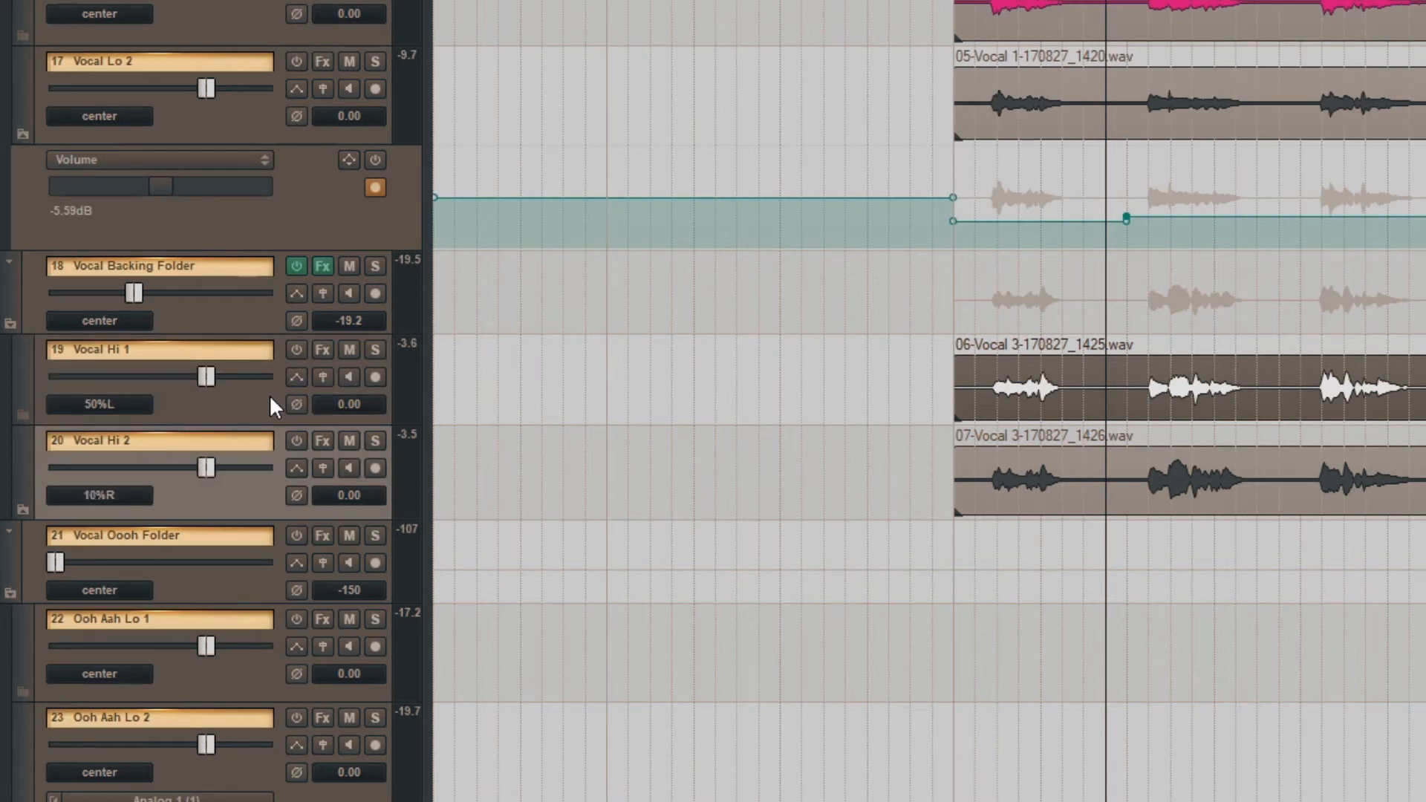
scroll(269, 394, up, 8)
scroll(269, 394, up, 4)
- Audition the panned backing vocals from the start of Verse 1
key(space)
click(954, 3)
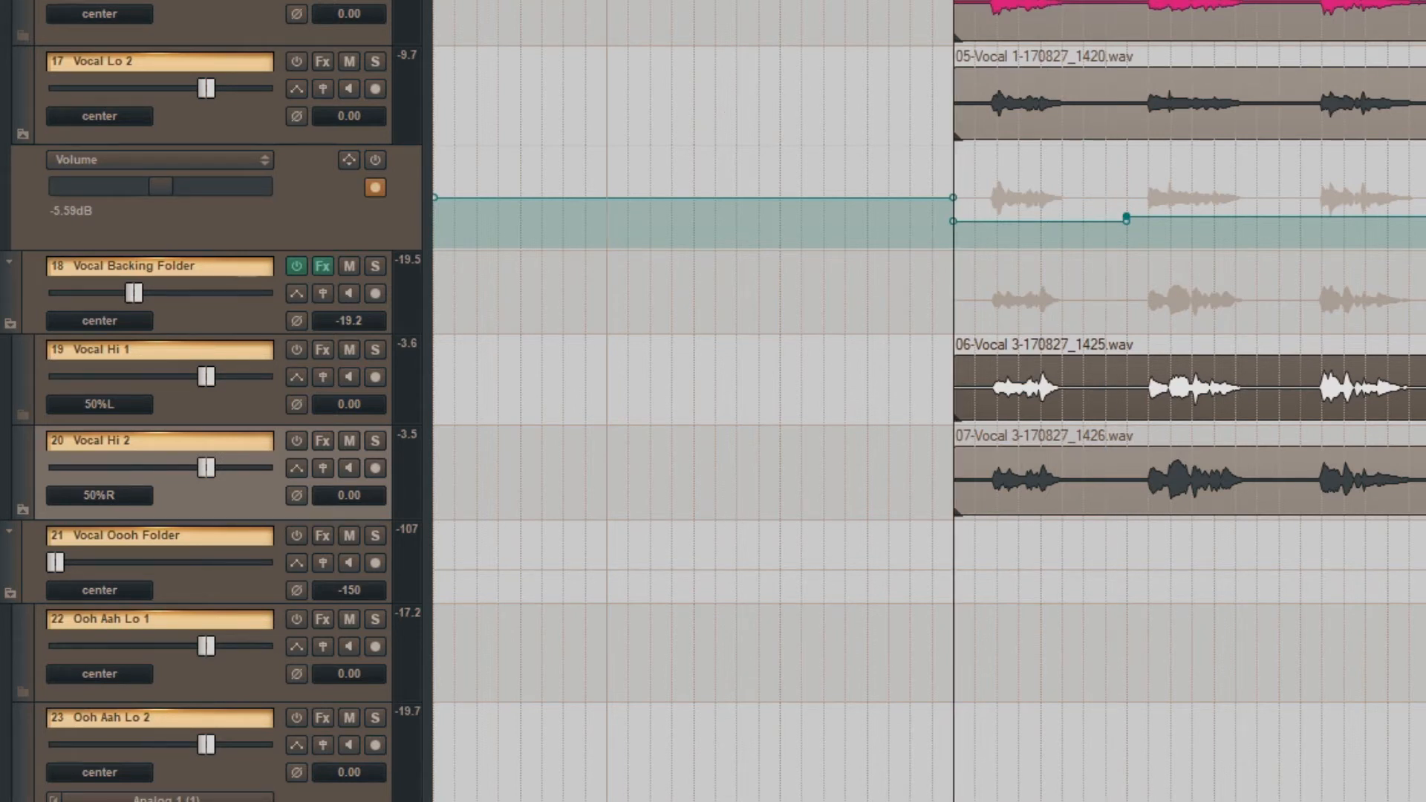
key(space)
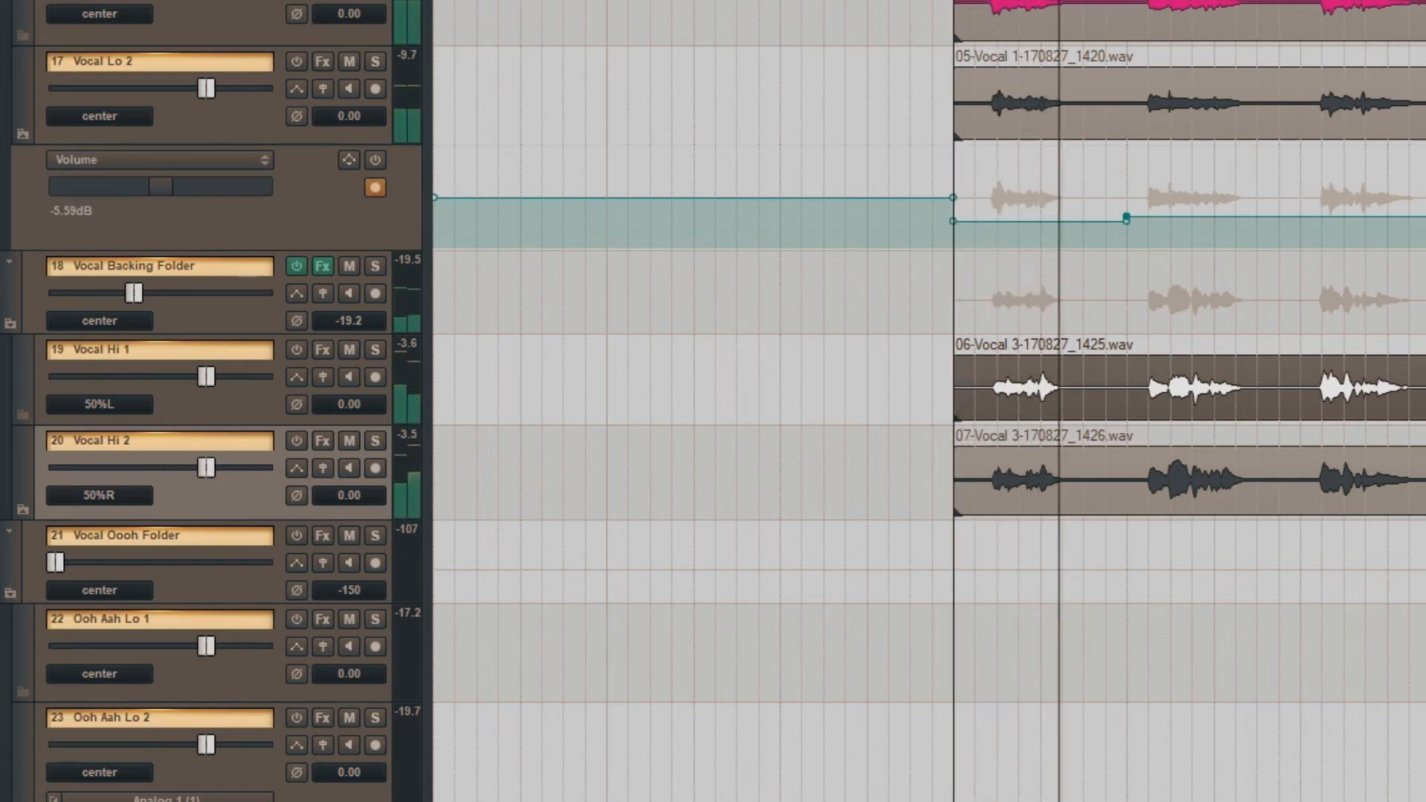
key(space)
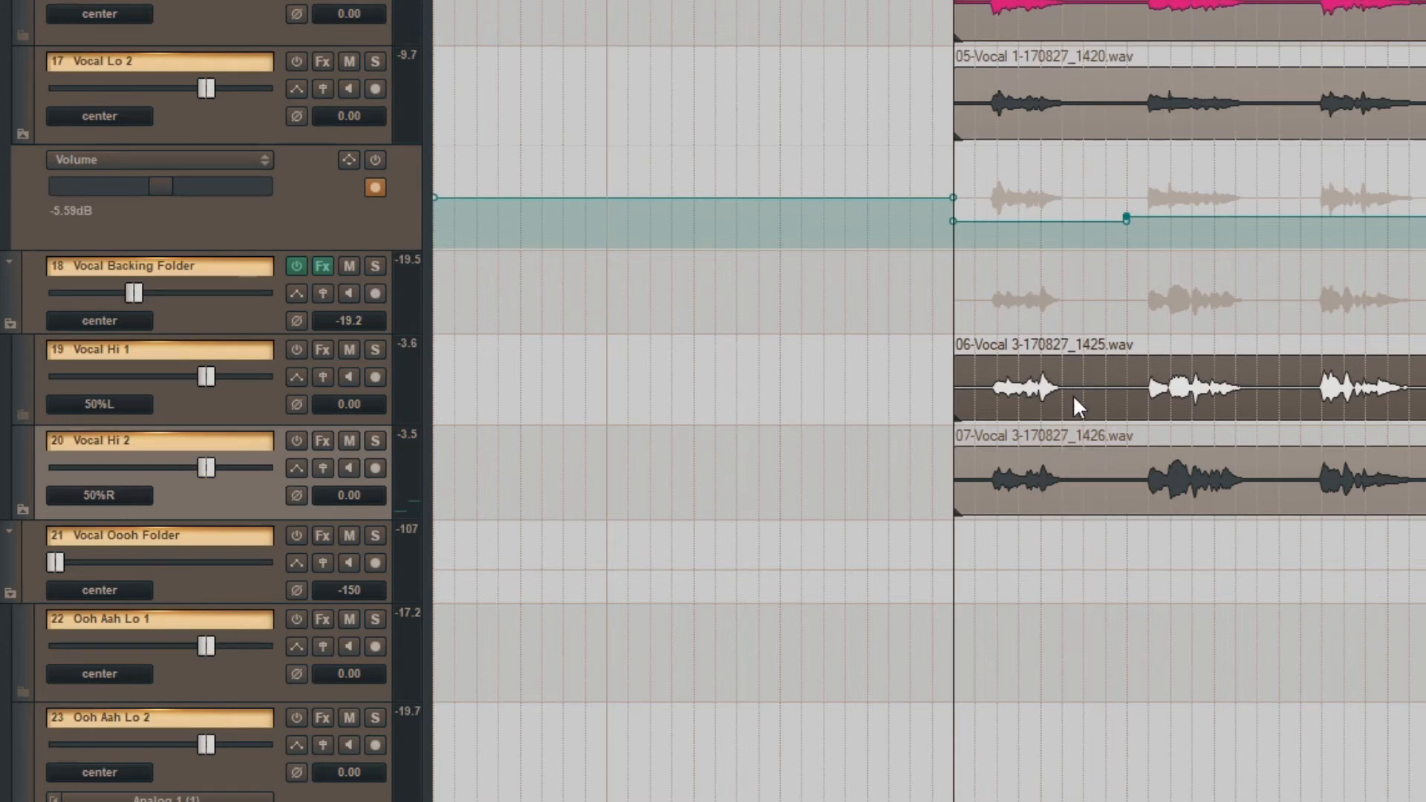
- Add the ReaComp compressor after ReaEQ in the Vocal Backing Folder's effects chain
click(1084, 387)
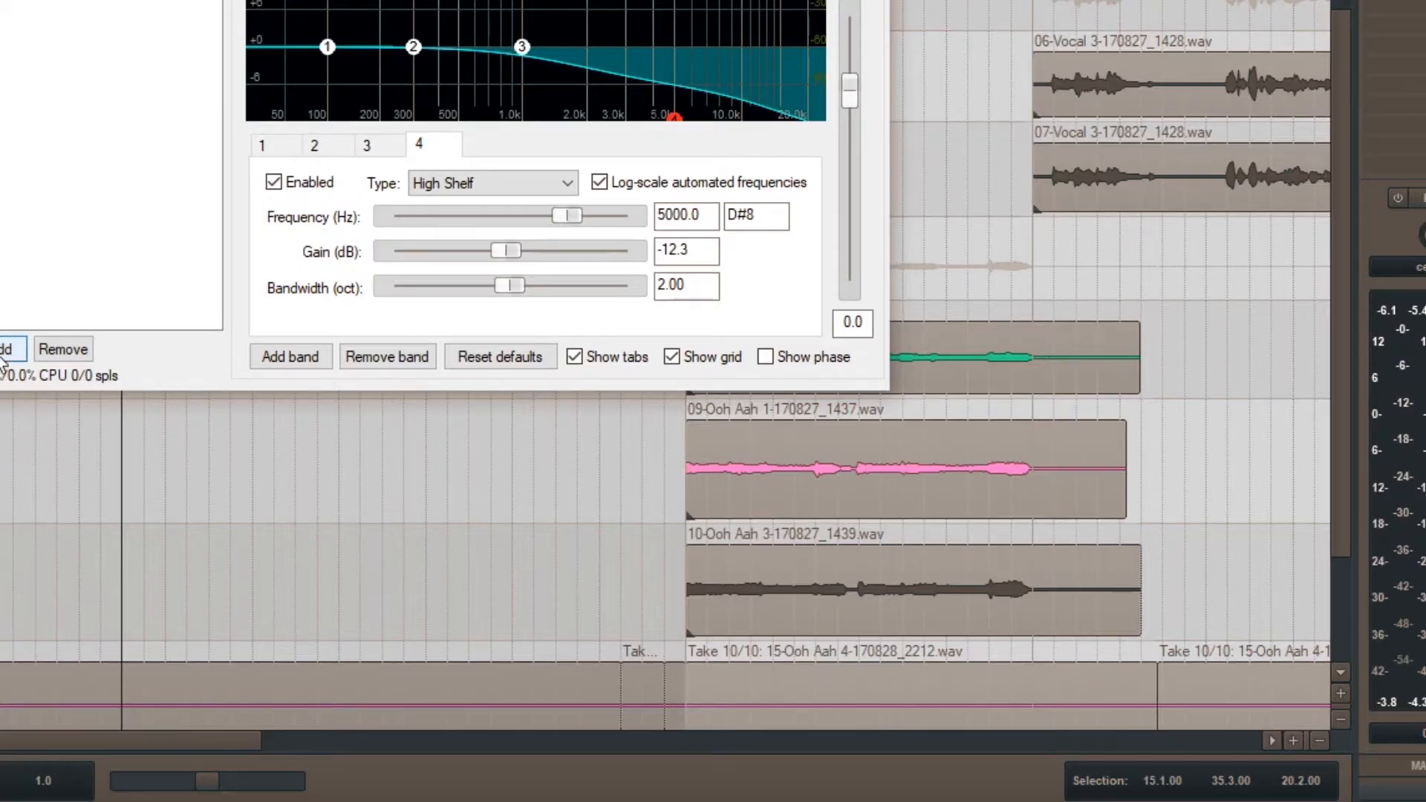
click(13, 349)
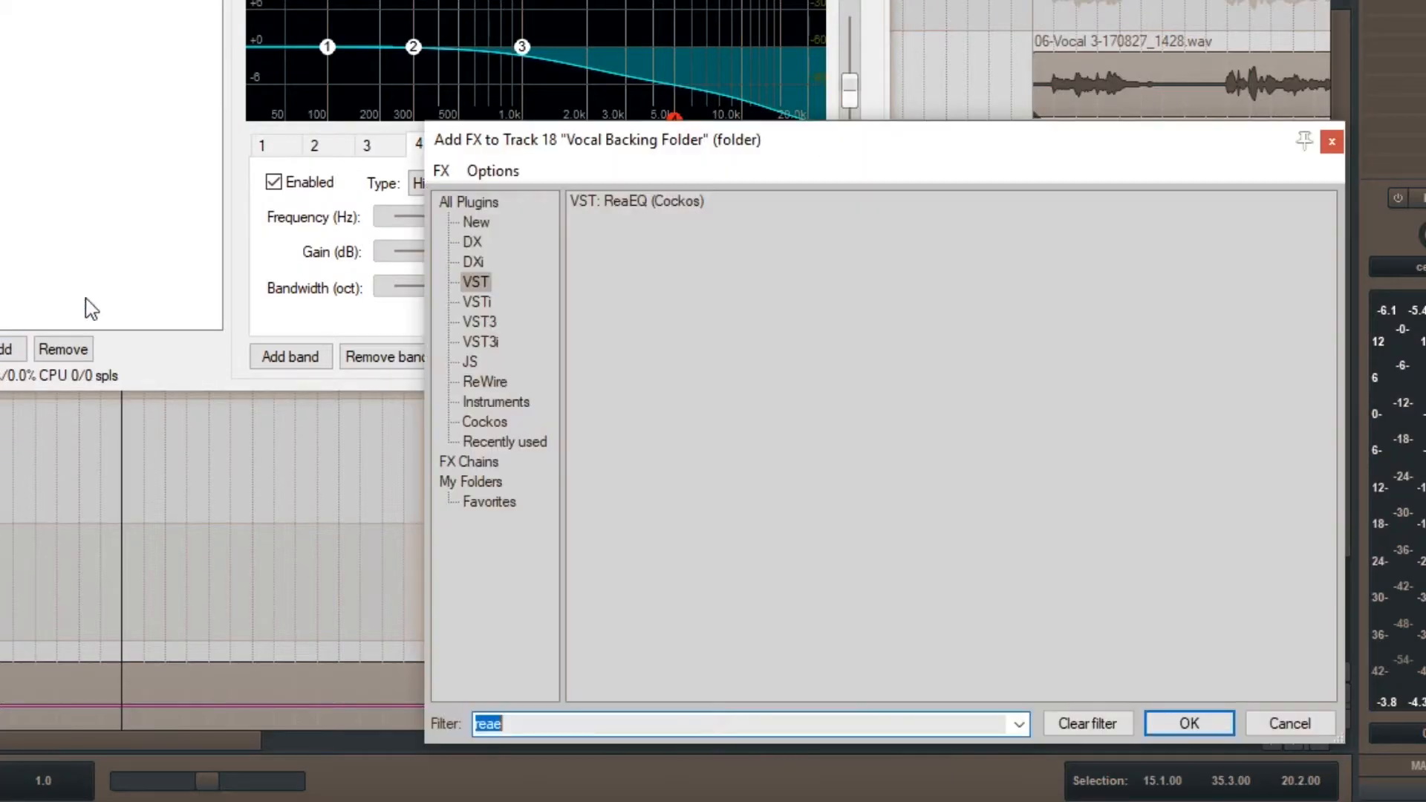
text(comp)
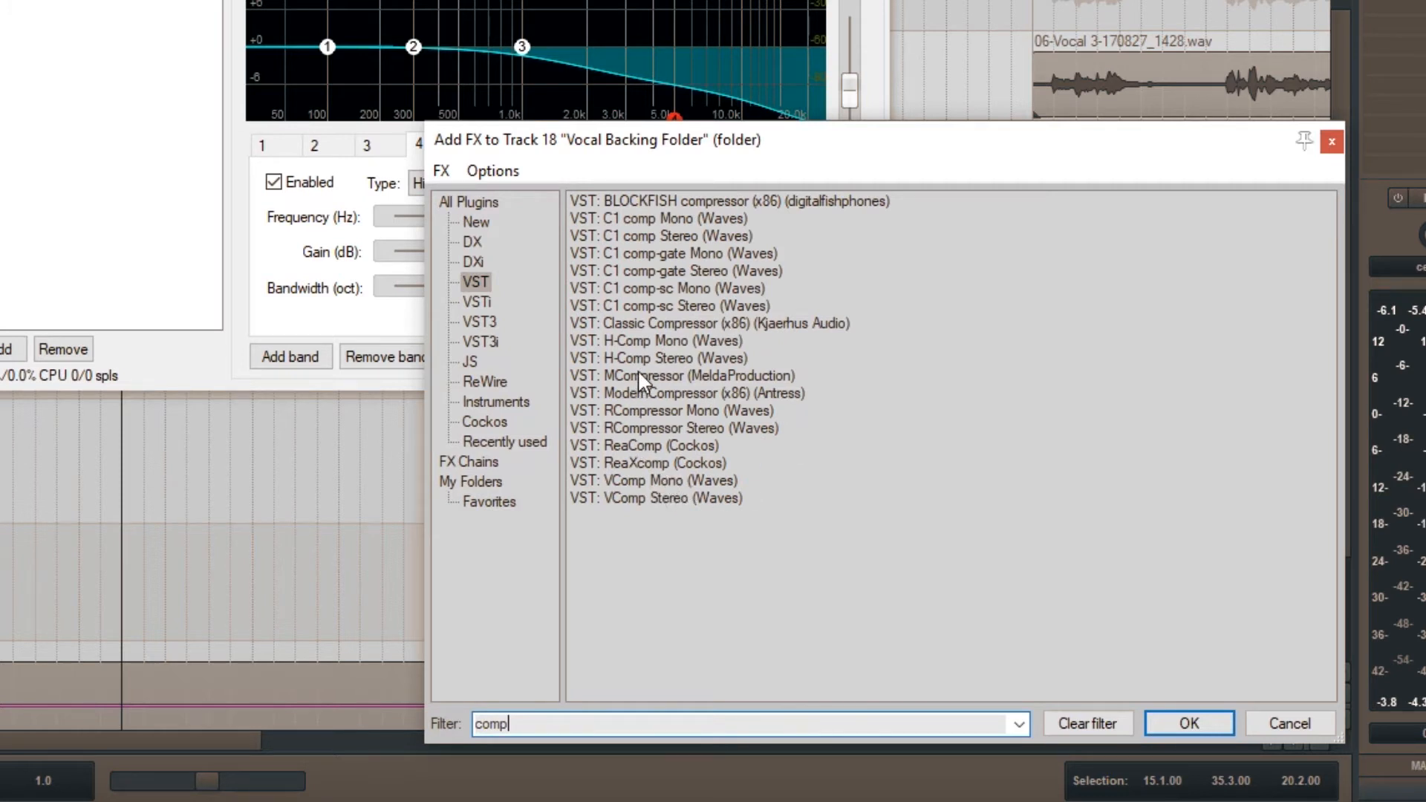
double_click(622, 445)
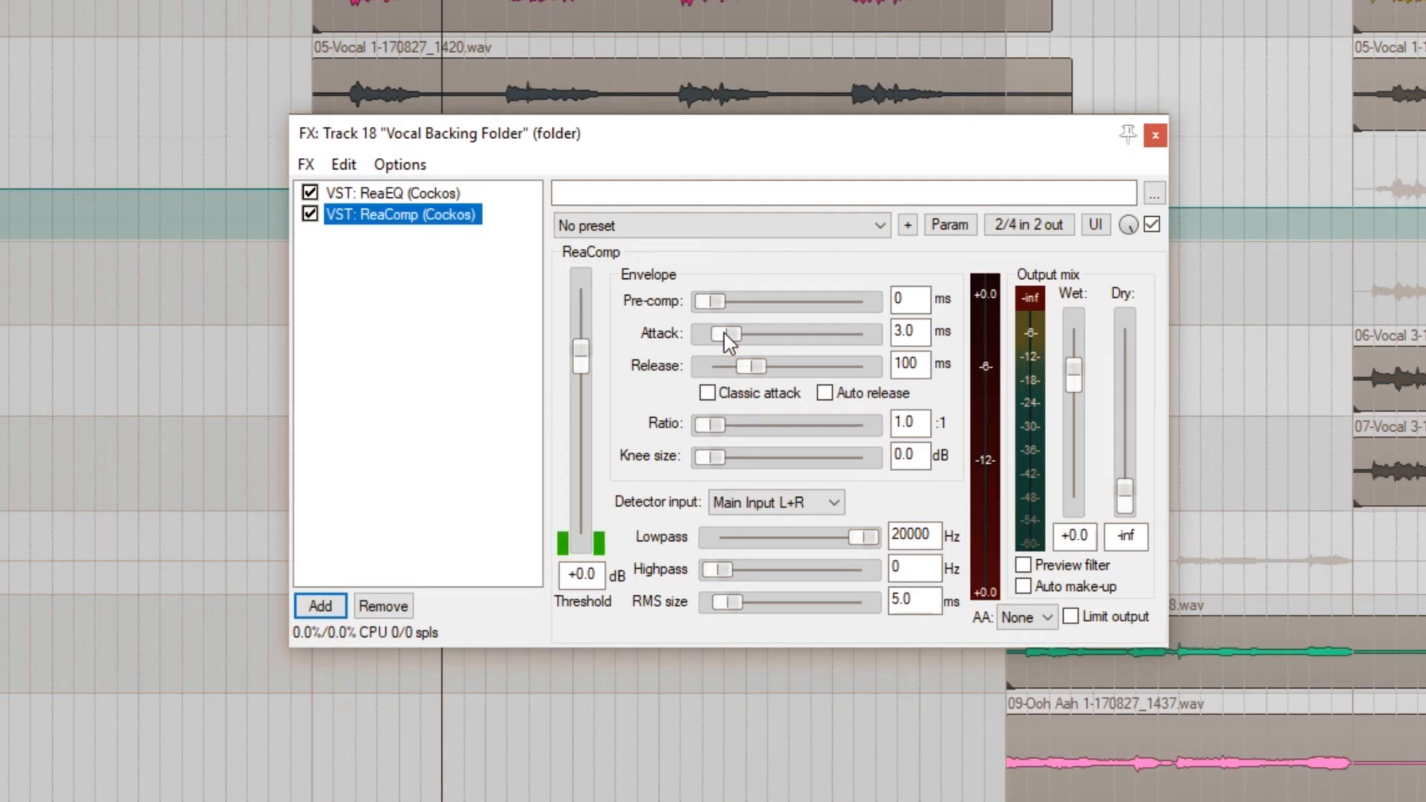
- Set ReaComp's attack to 1.0 ms and its release to about 774 ms
drag(726, 336, 720, 336)
double_click(905, 332)
text(1)
key(Return)
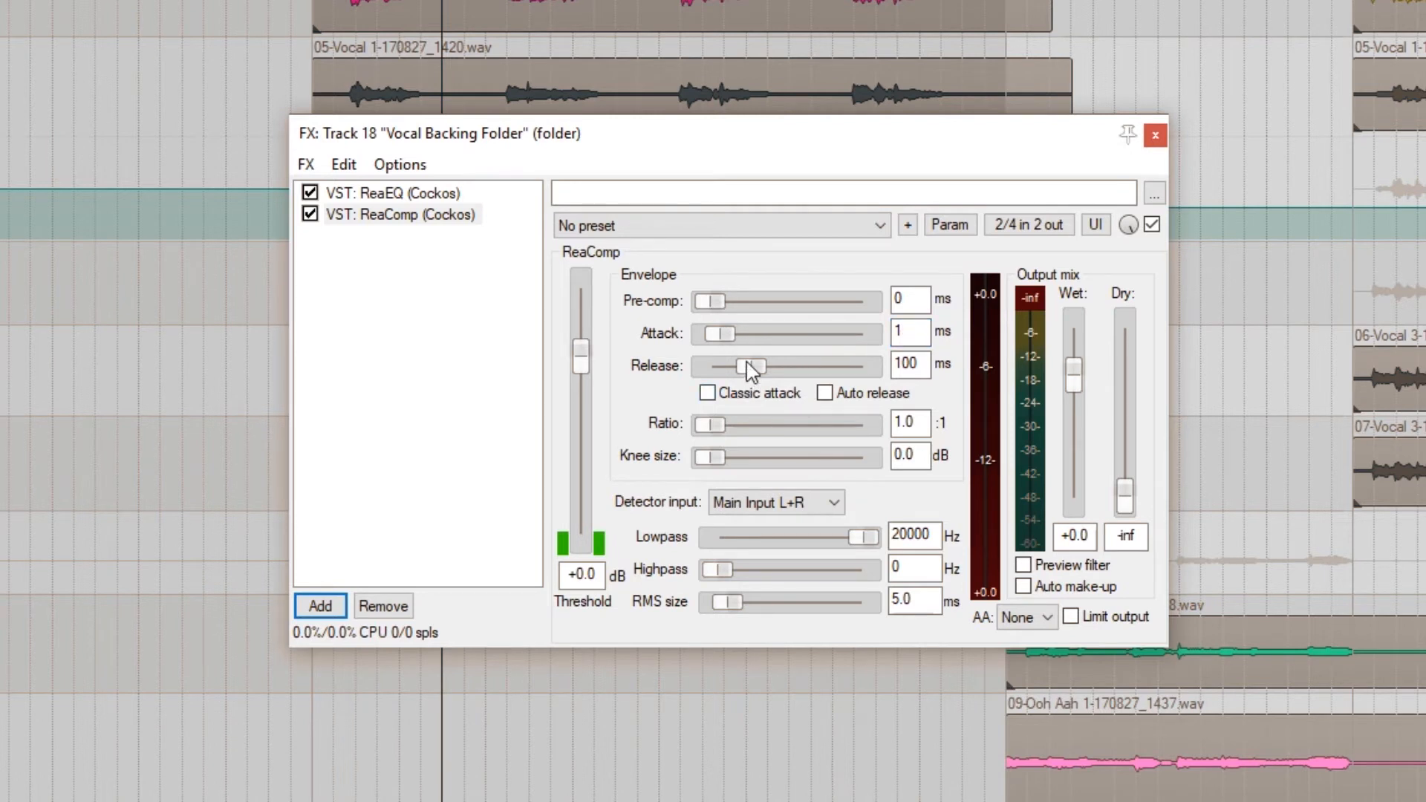
drag(748, 366, 793, 372)
- Change ReaEQ's band 1 on the Vocal Backing Folder to a High Pass at 100 Hz, audition it and close the effects window
click(379, 195)
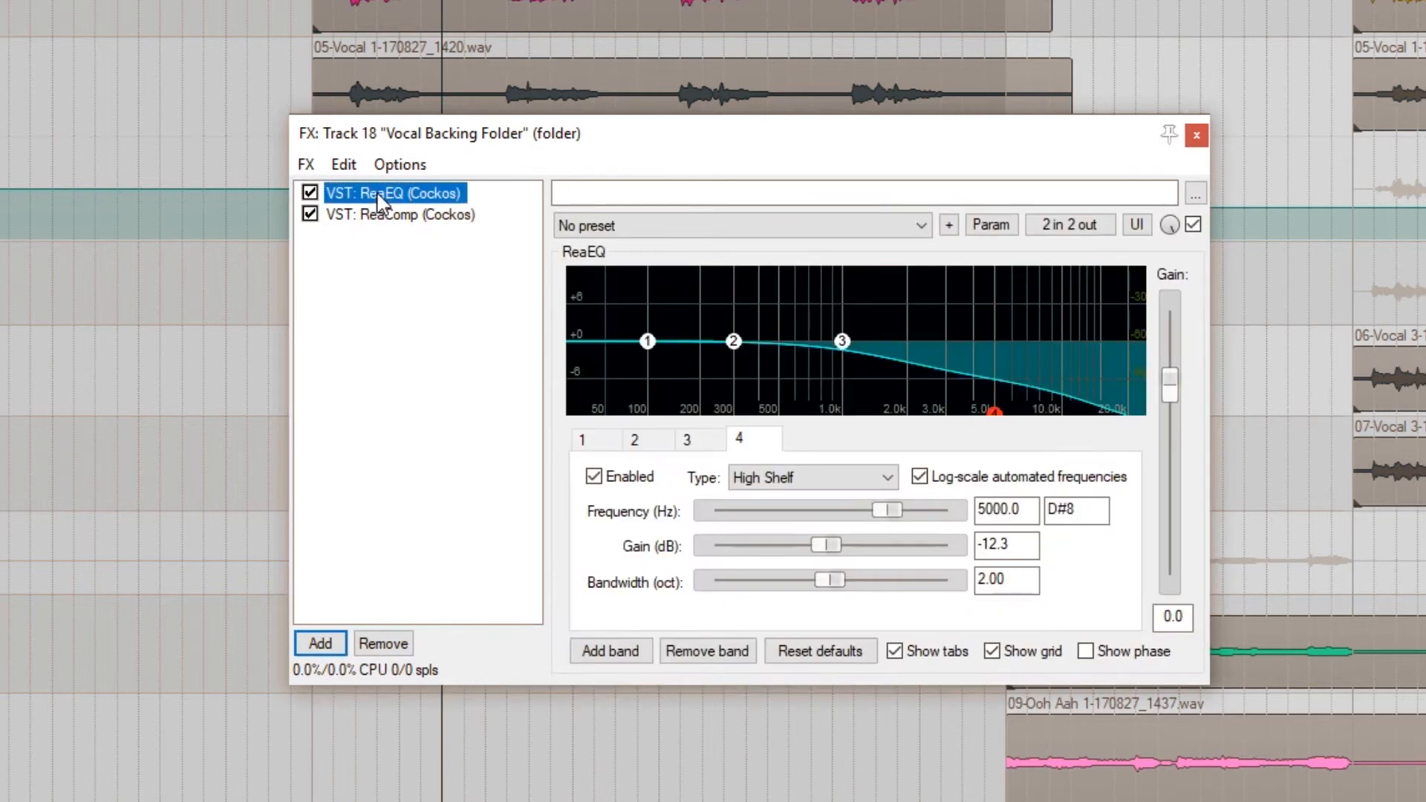
click(584, 440)
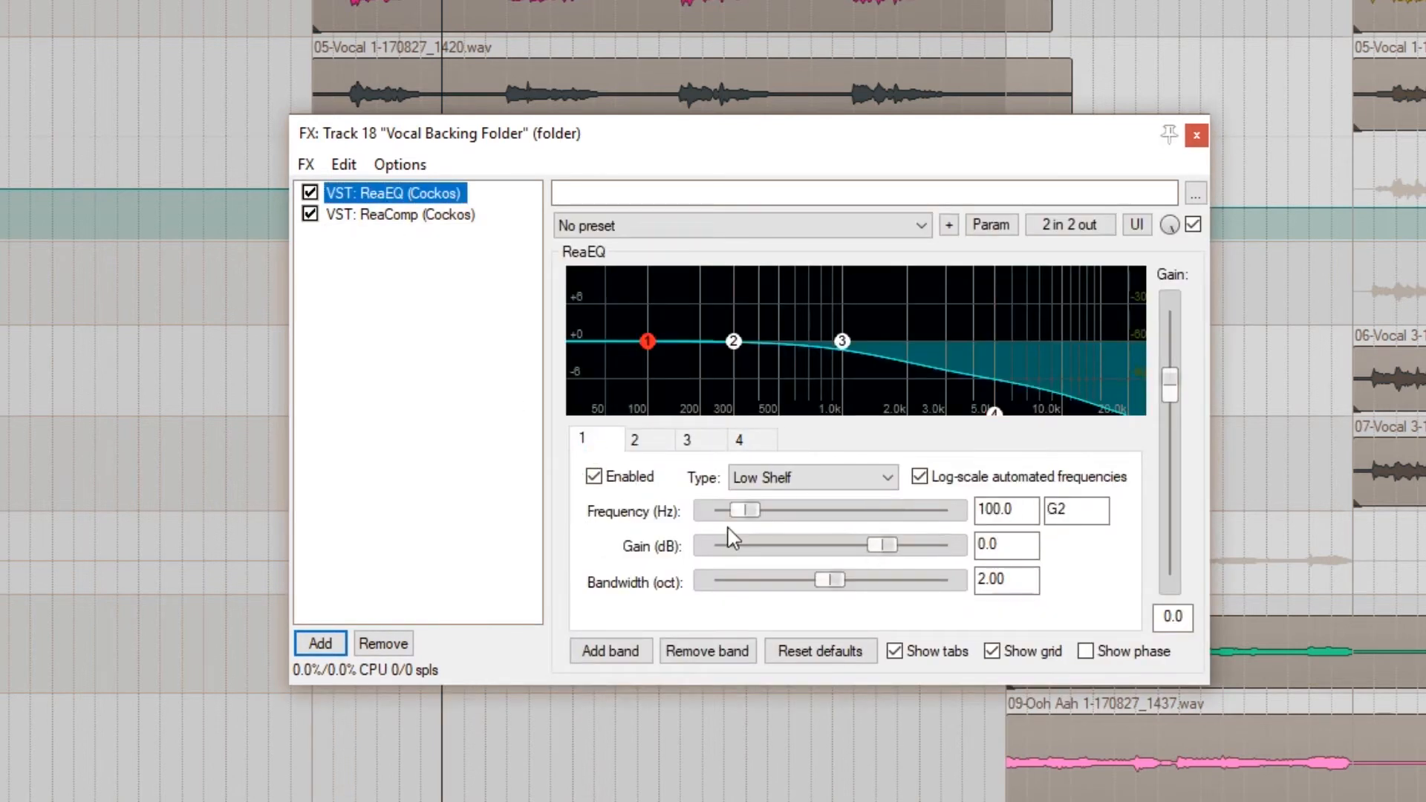
click(792, 483)
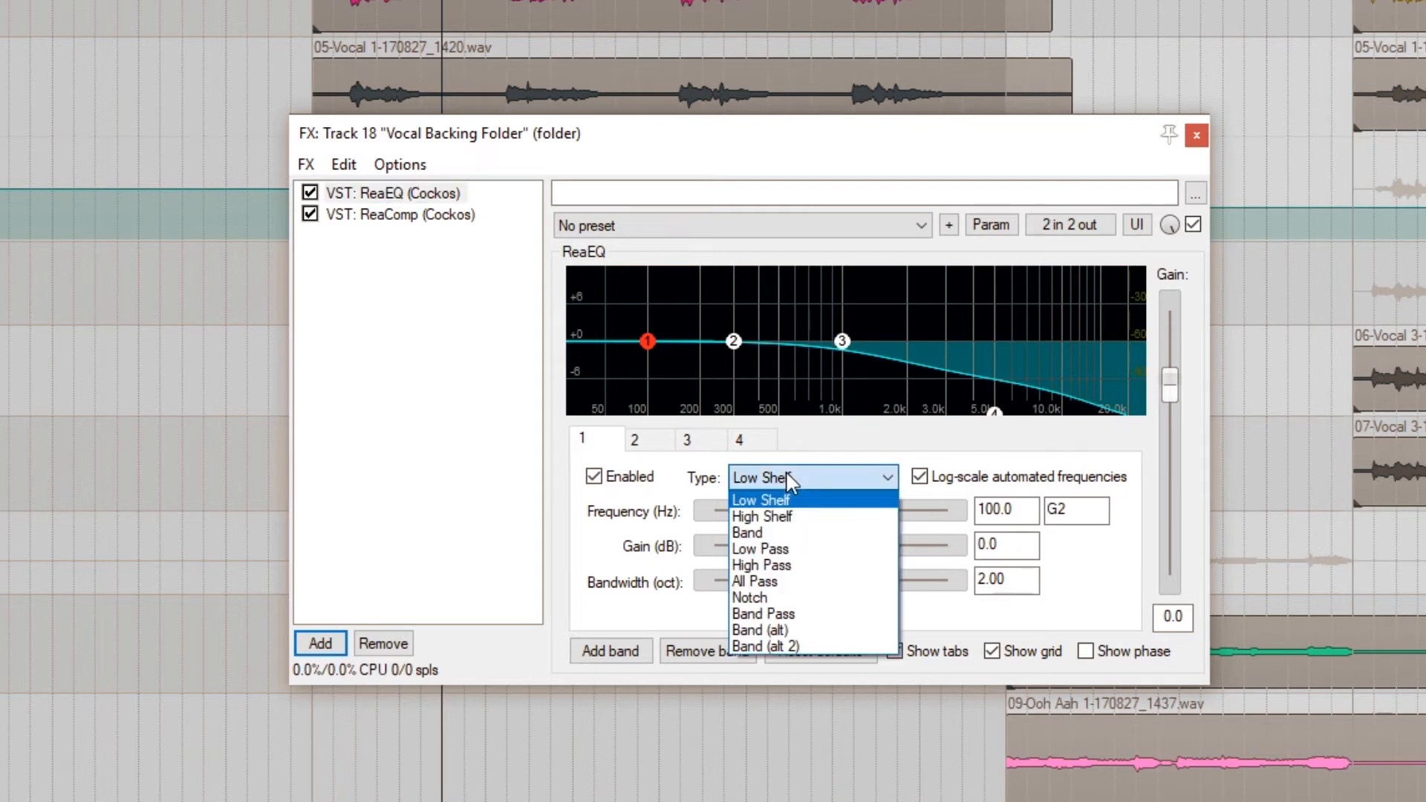
click(765, 568)
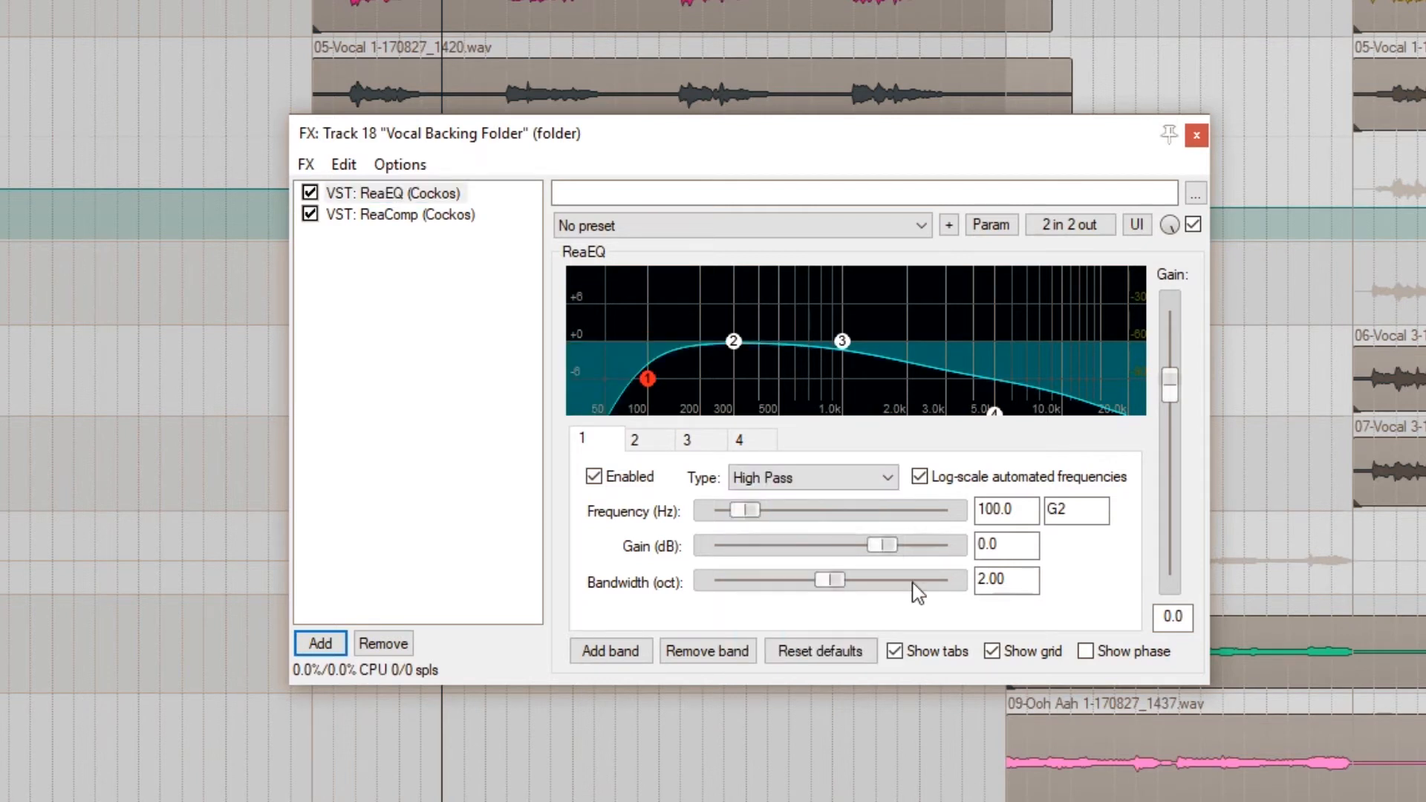
click(1024, 512)
key(space)
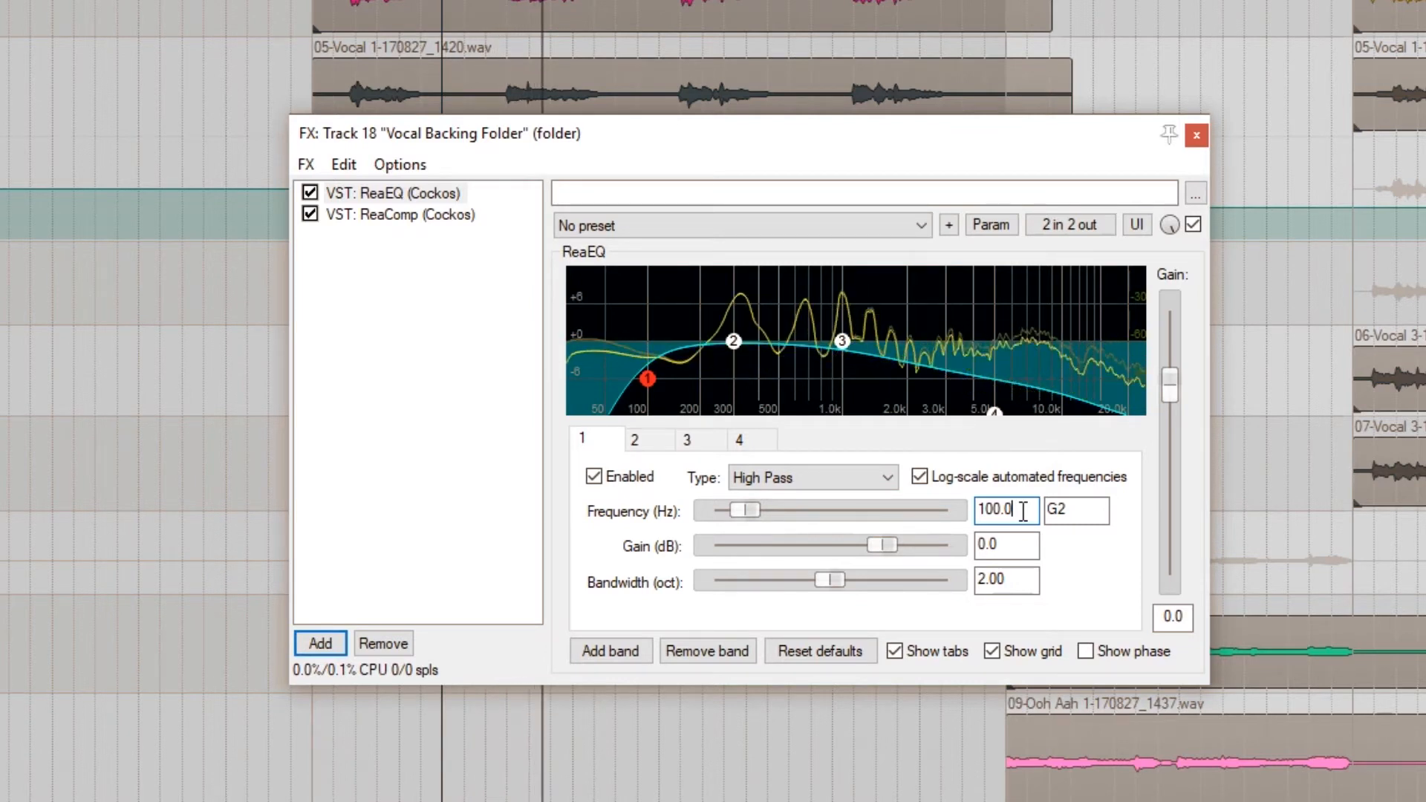
key(space)
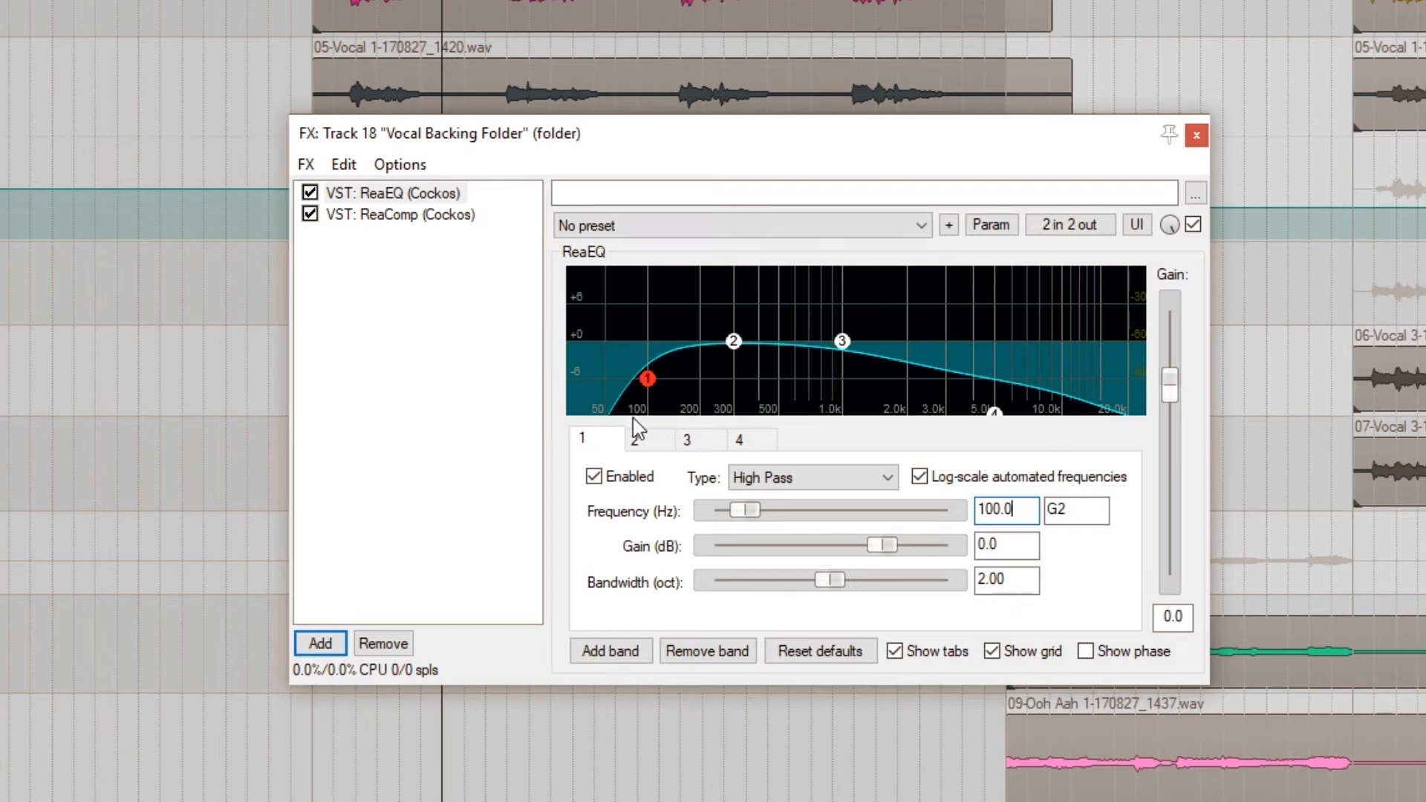
click(1196, 136)
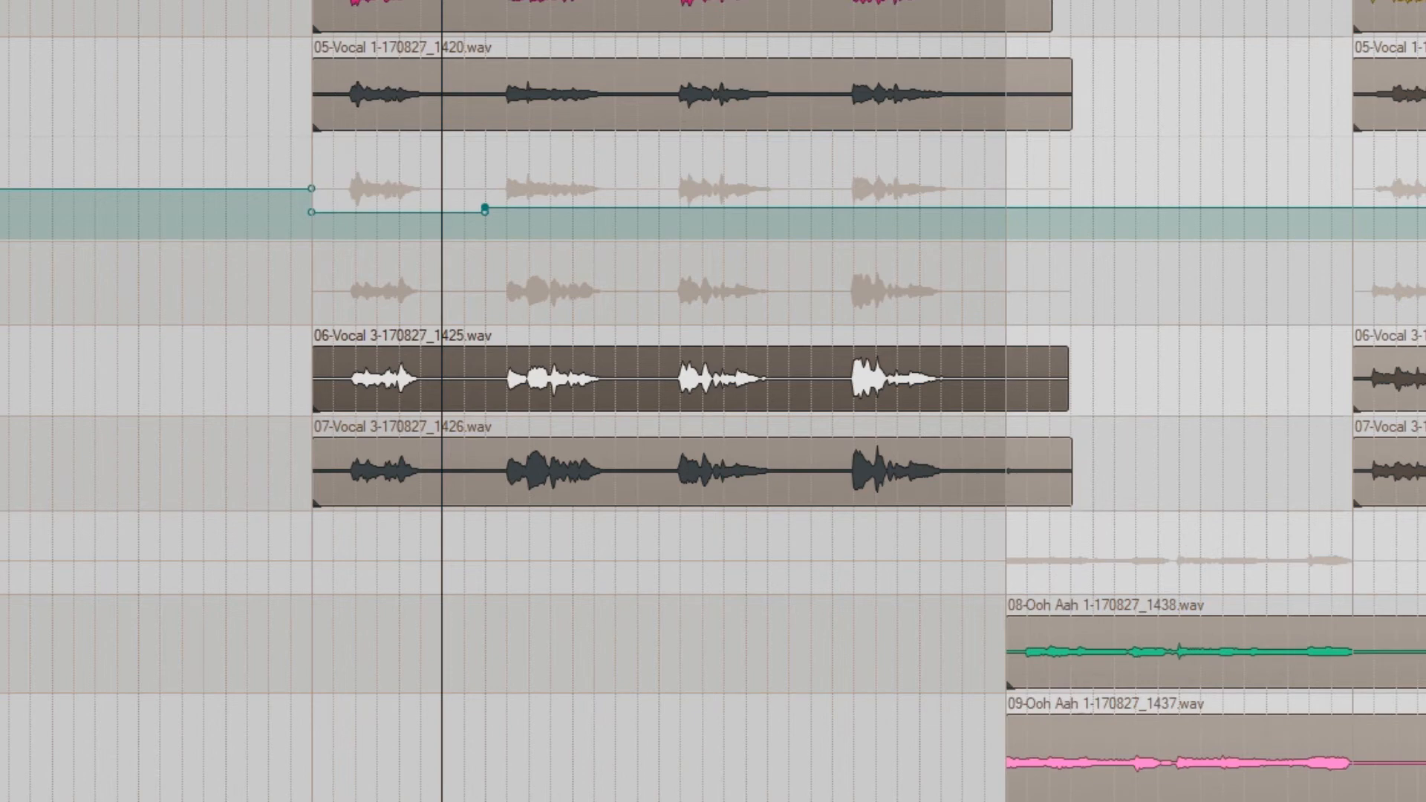
- Set the Vocal Backing Folder's ReaComp to a 5:1 ratio and -16.9 dB threshold during playback, returning the cursor to Verse 1
click(2, 388)
click(388, 216)
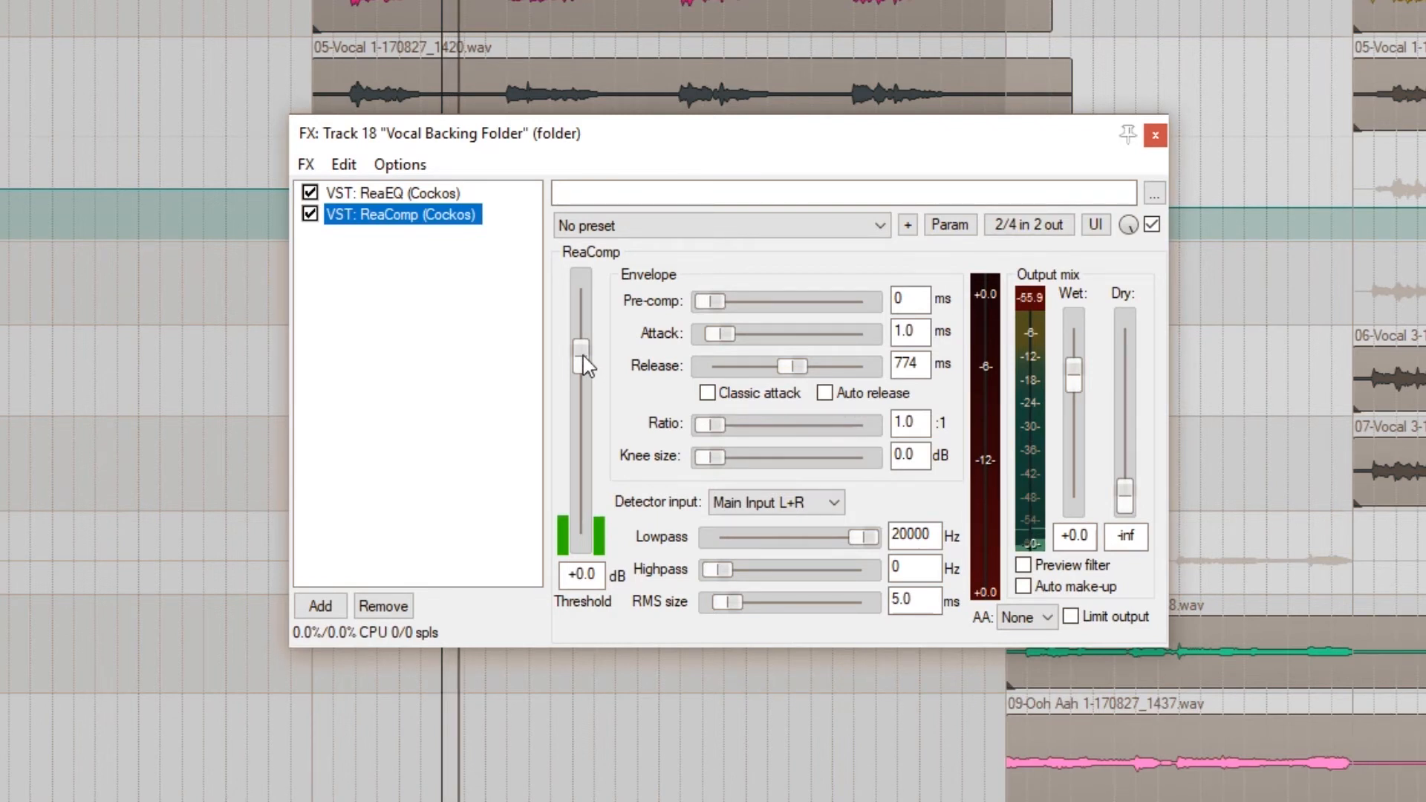
drag(584, 366, 600, 421)
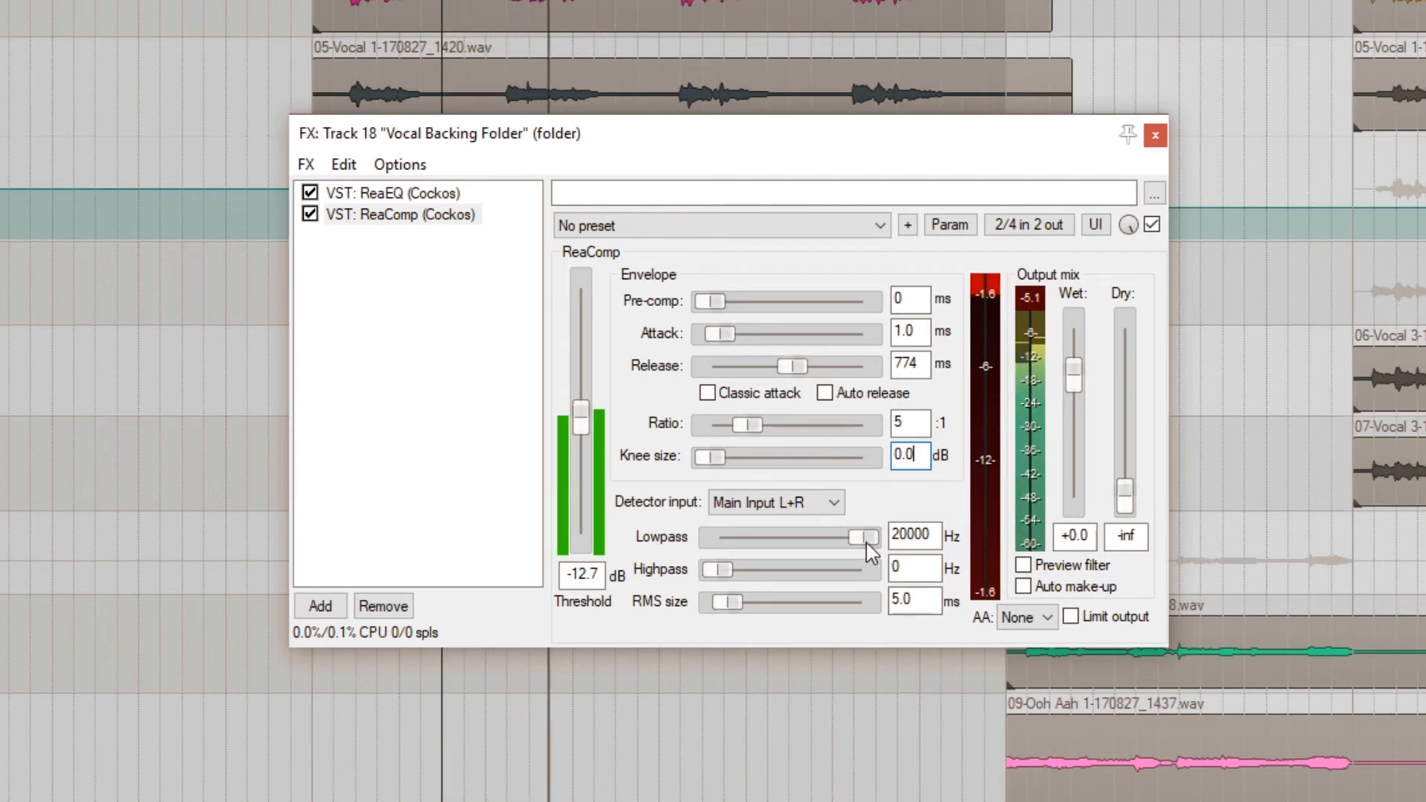
drag(581, 411, 584, 438)
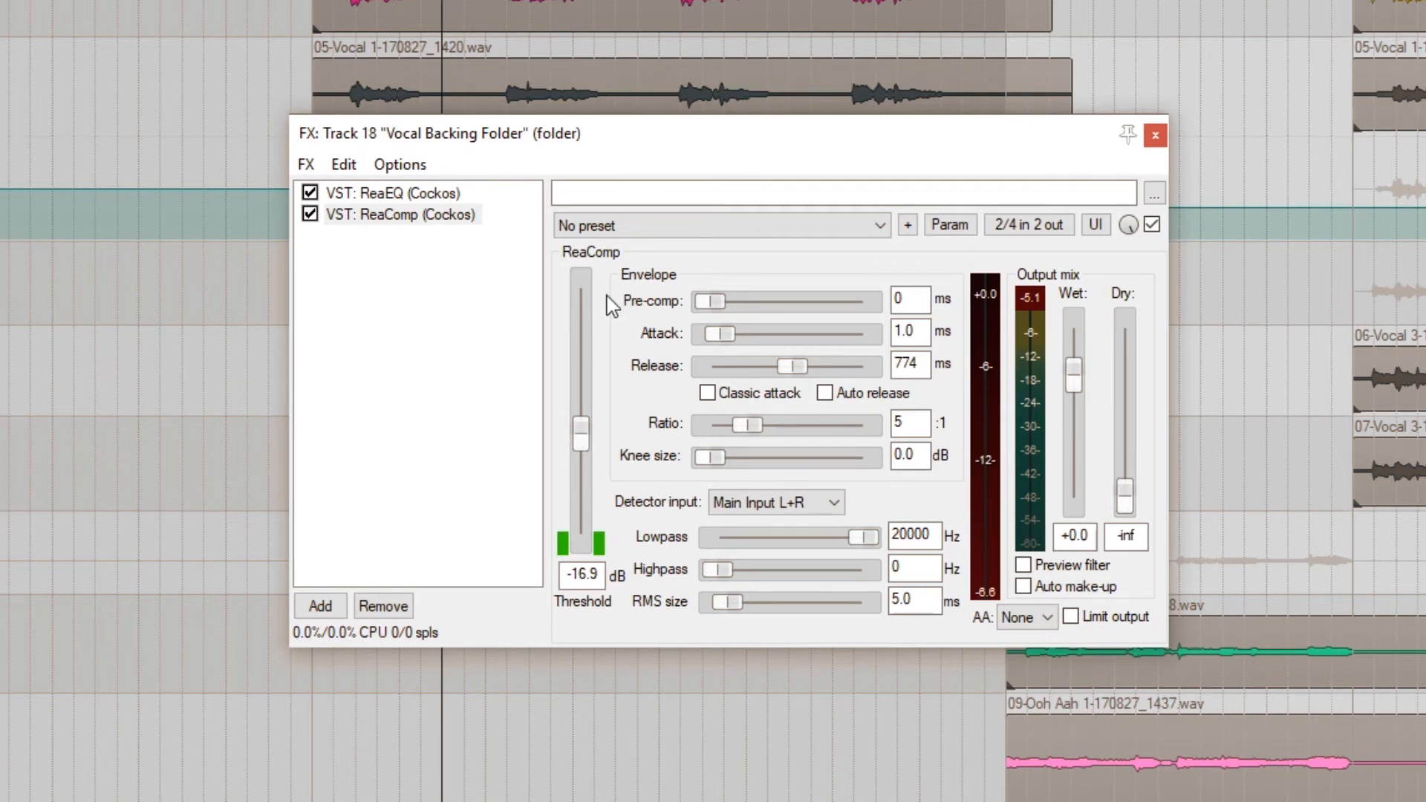
click(312, 6)
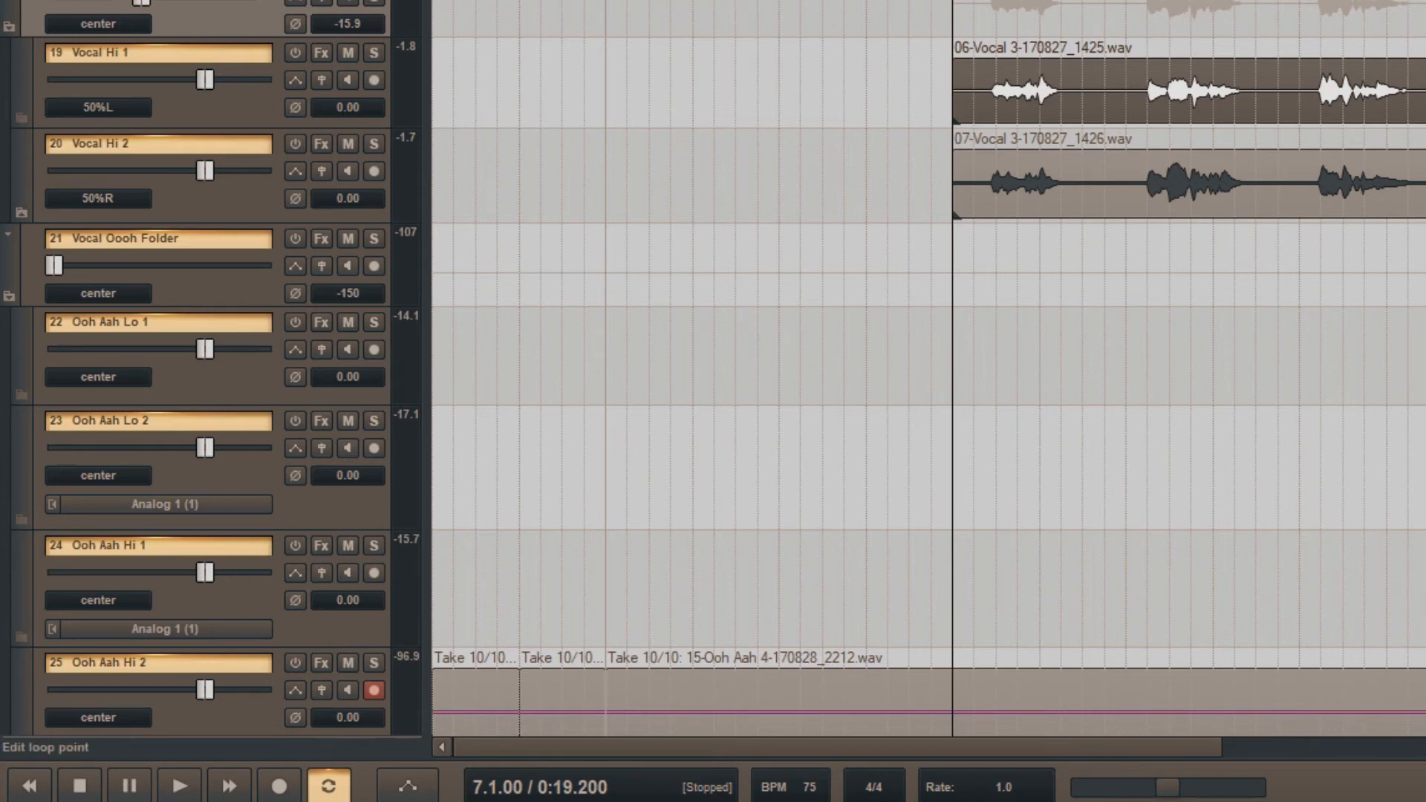
- Move the edit cursor to bar 15 and raise the Vocal Oooh Folder's volume to -5.15 dB during playback
click(1425, 0)
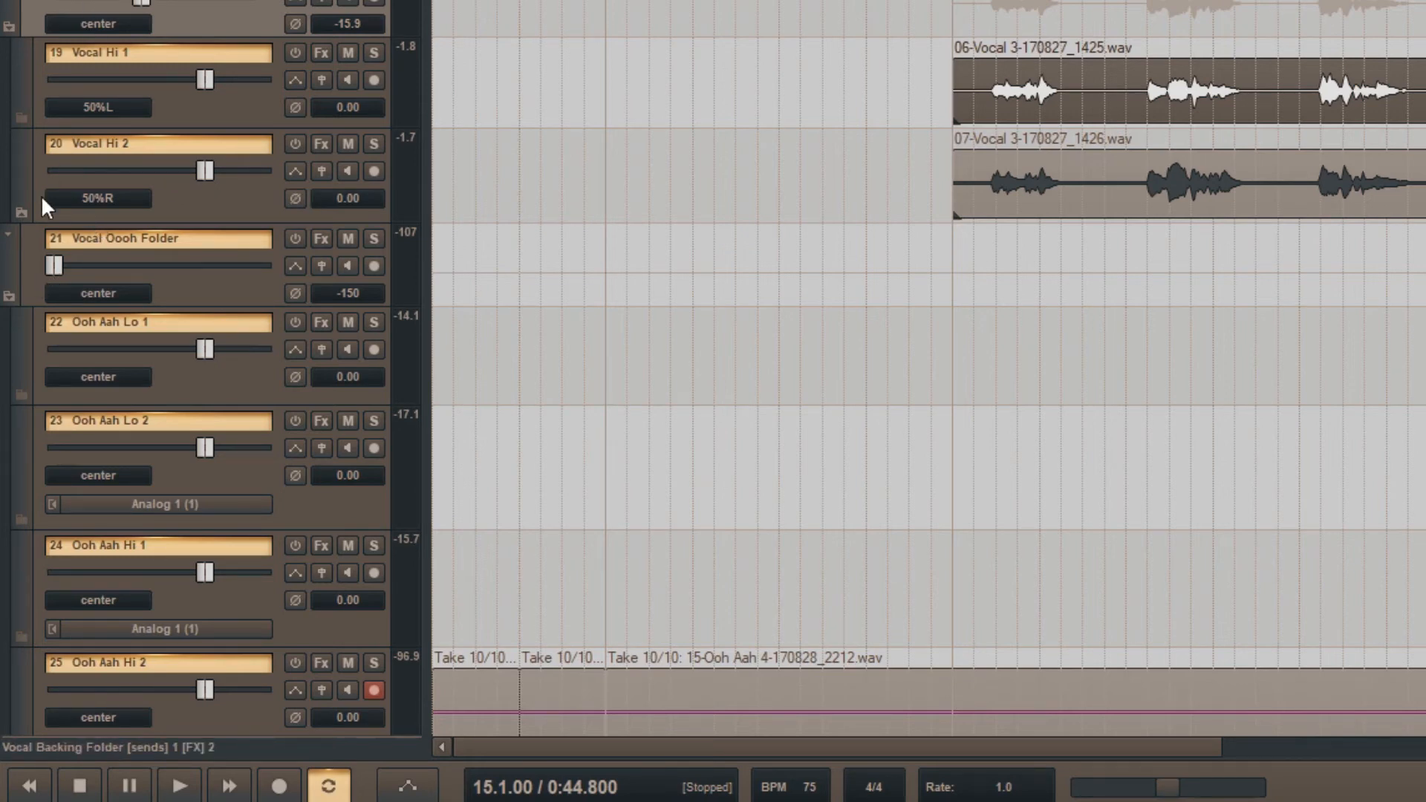
scroll(42, 194, down, 4)
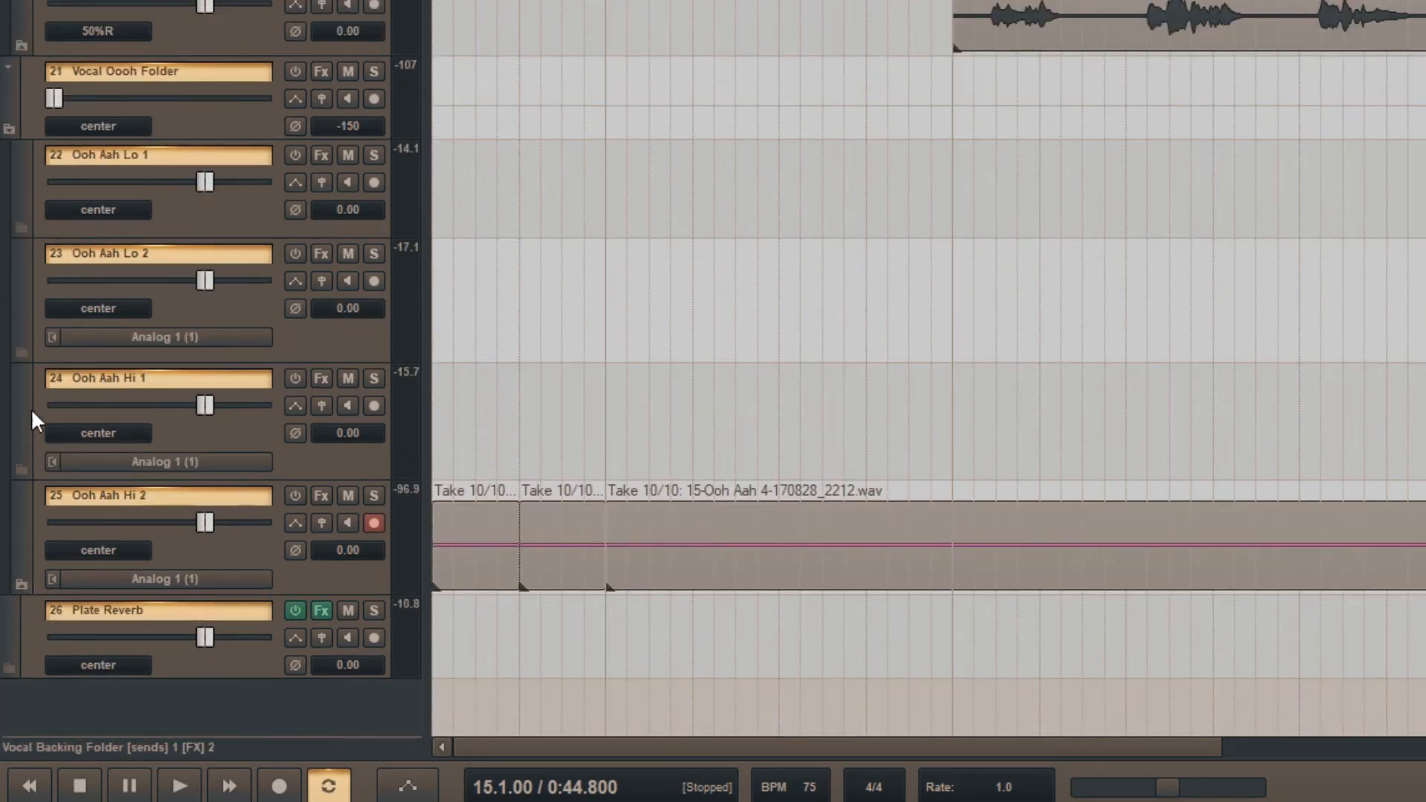
mouse_move(124, 108)
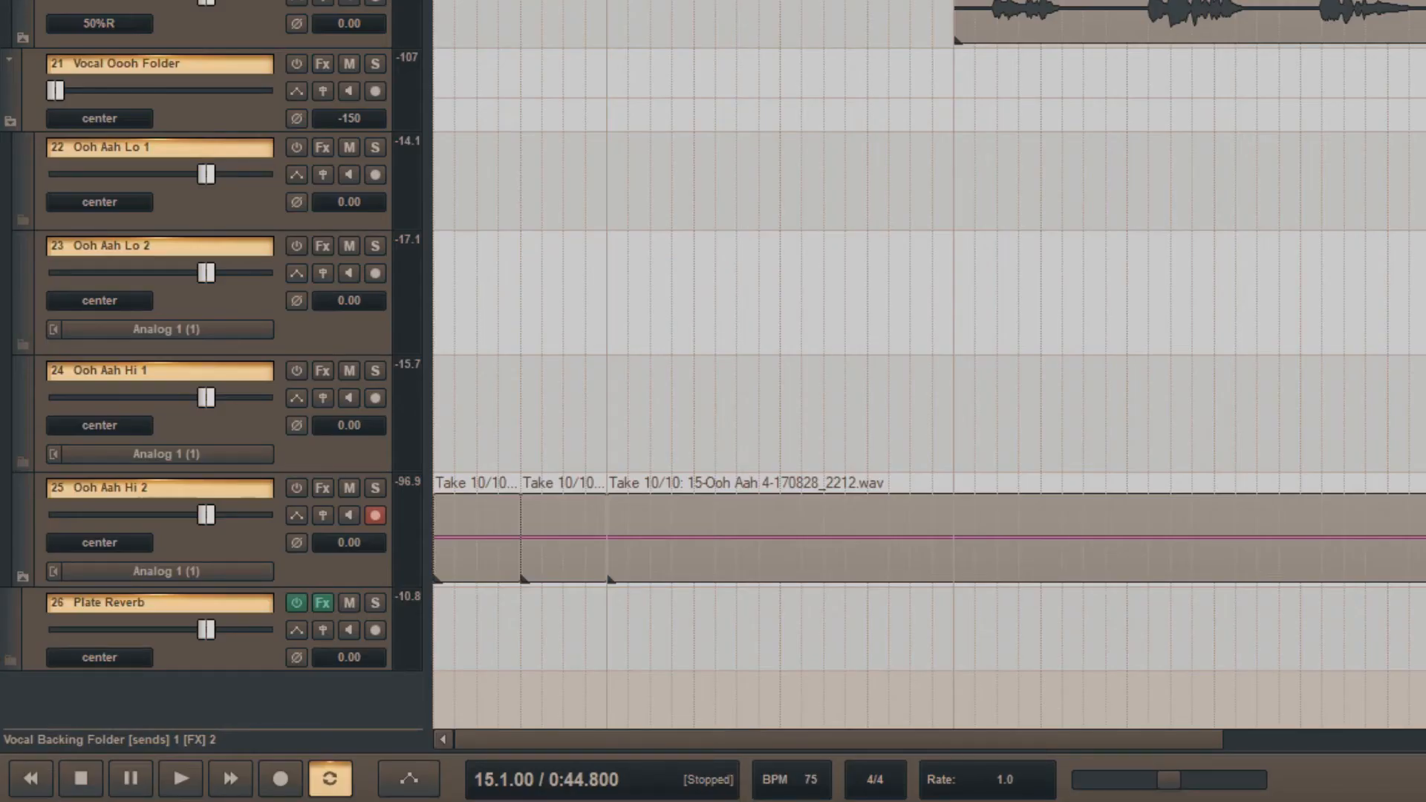
key(Down)
key(Down)
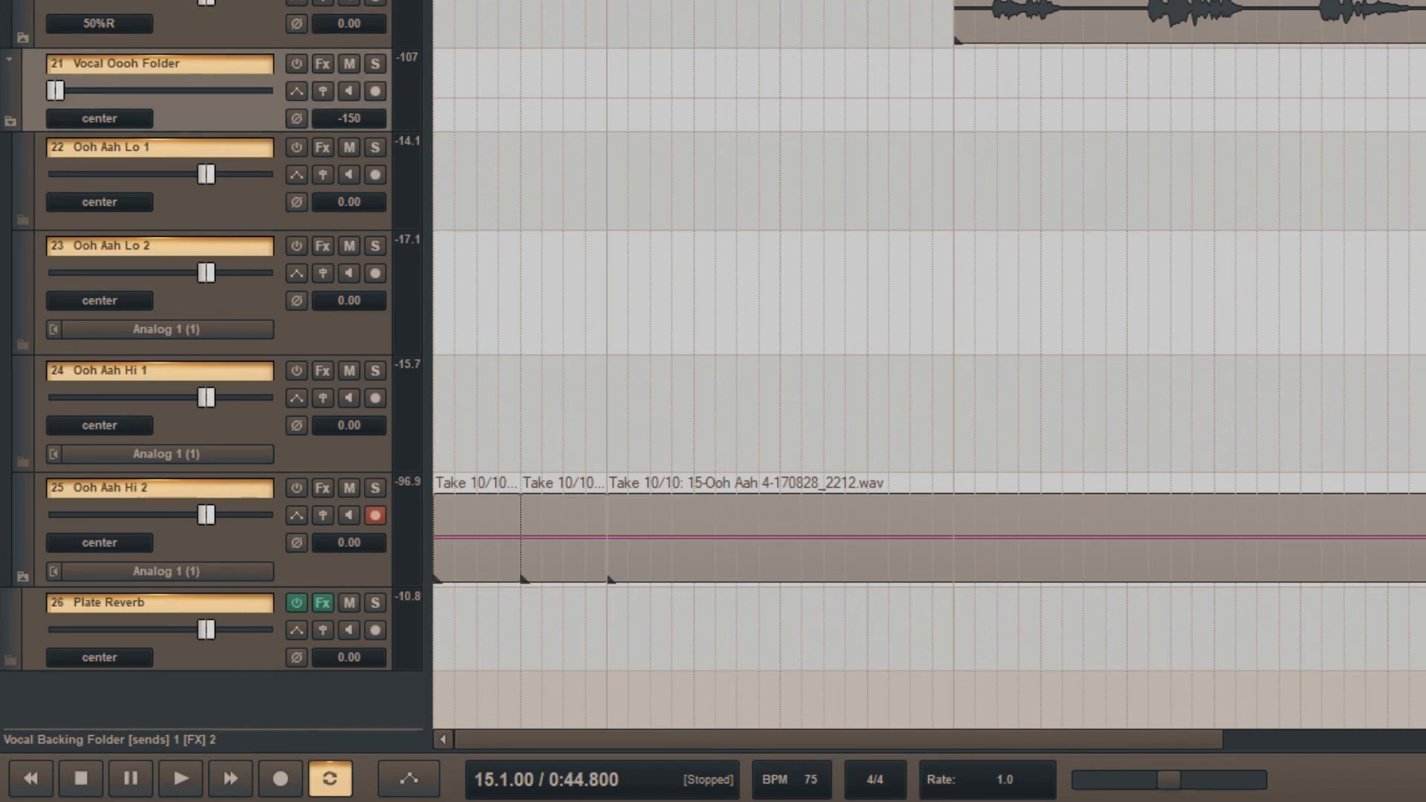
key(space)
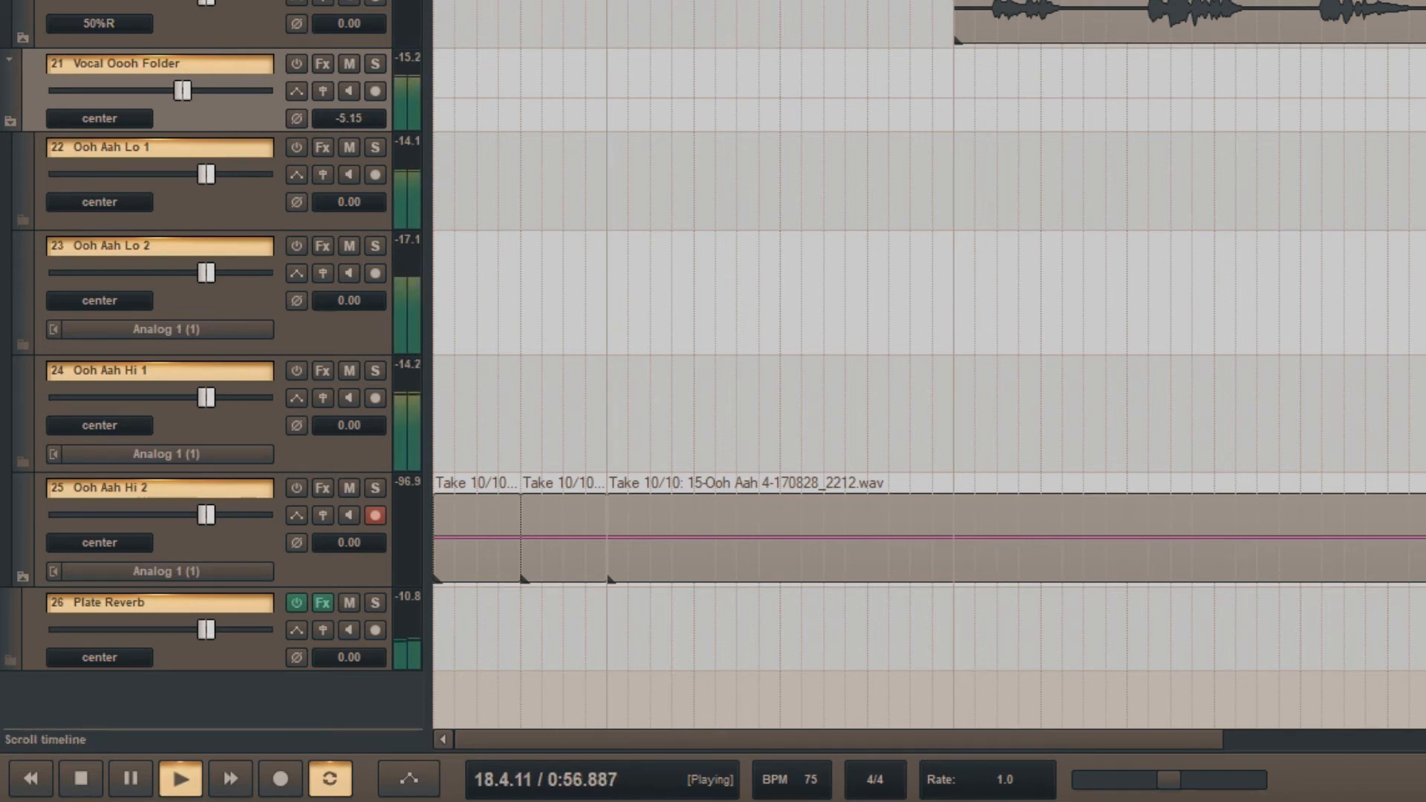
key(space)
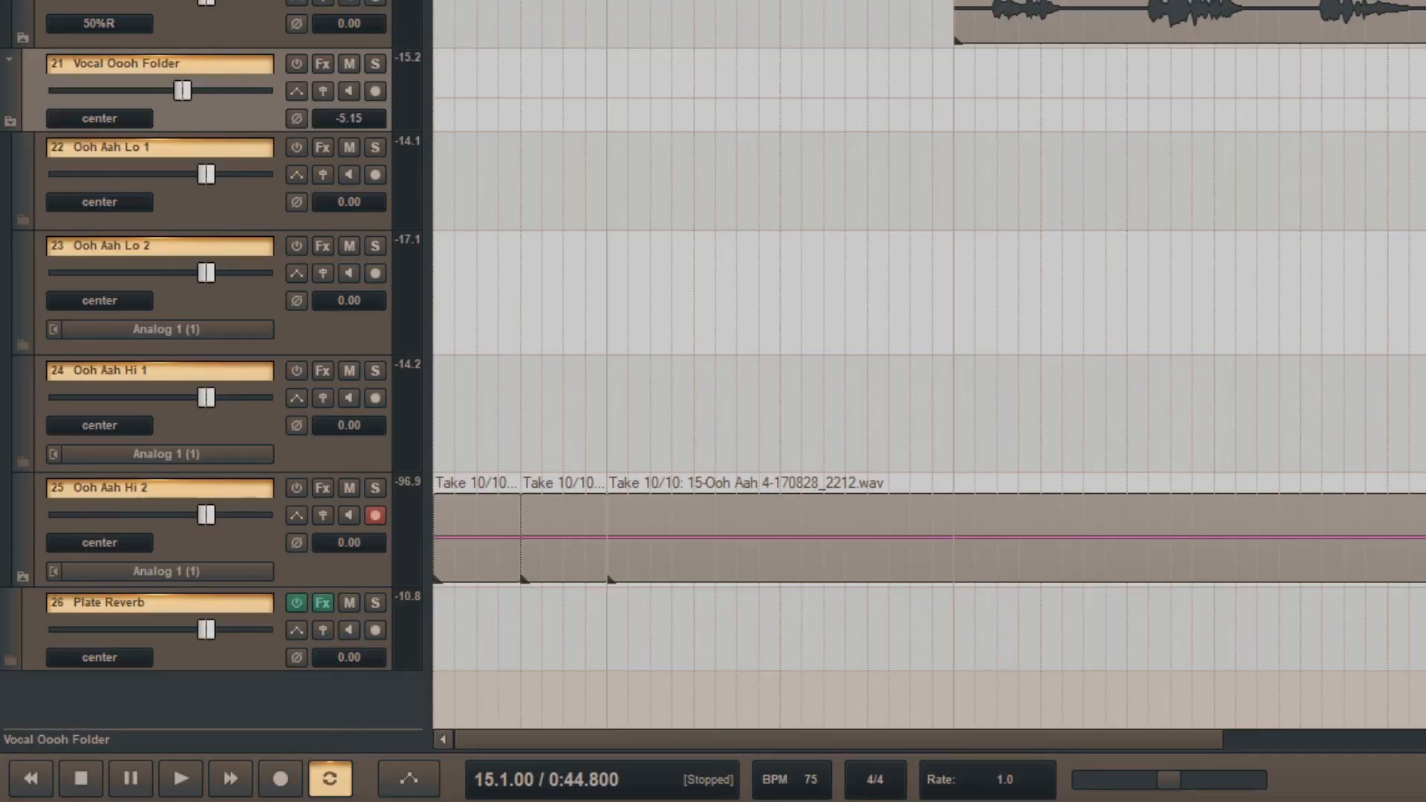
- Lower the Ooh Aah Hi 1 and Ooh Aah Hi 2 tracks together to -5.70 dB while auditioning the section
click(224, 431)
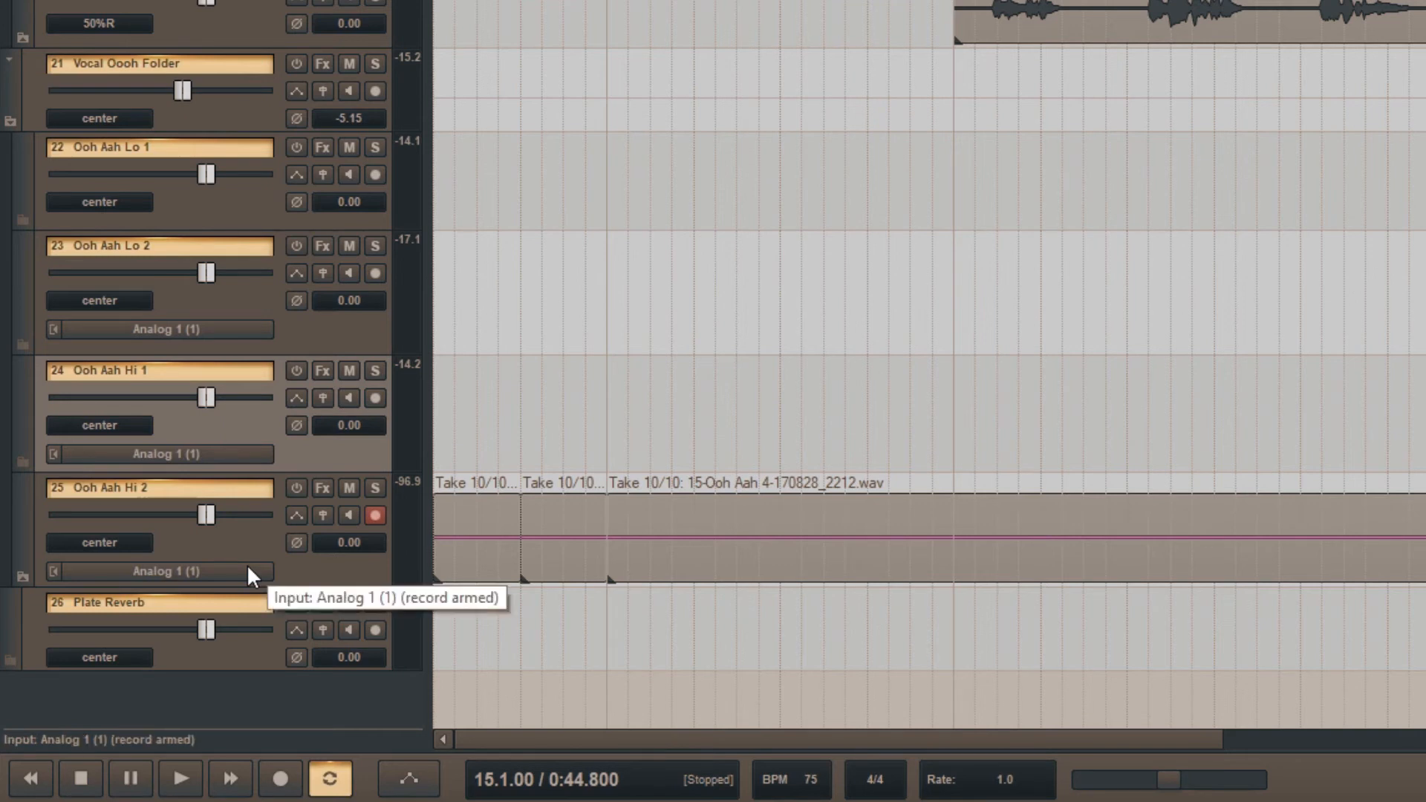
click(253, 542)
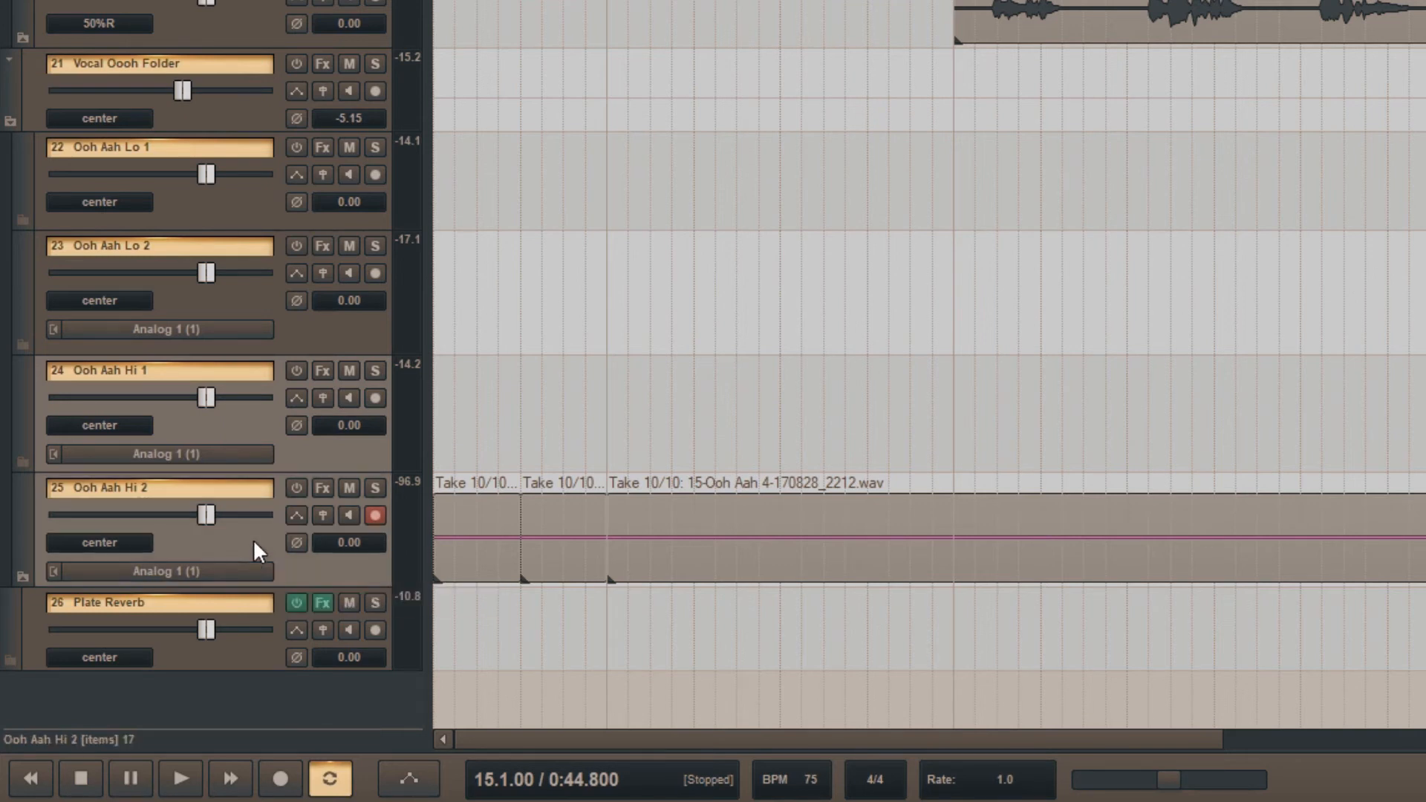
key(alt+Down)
key(space)
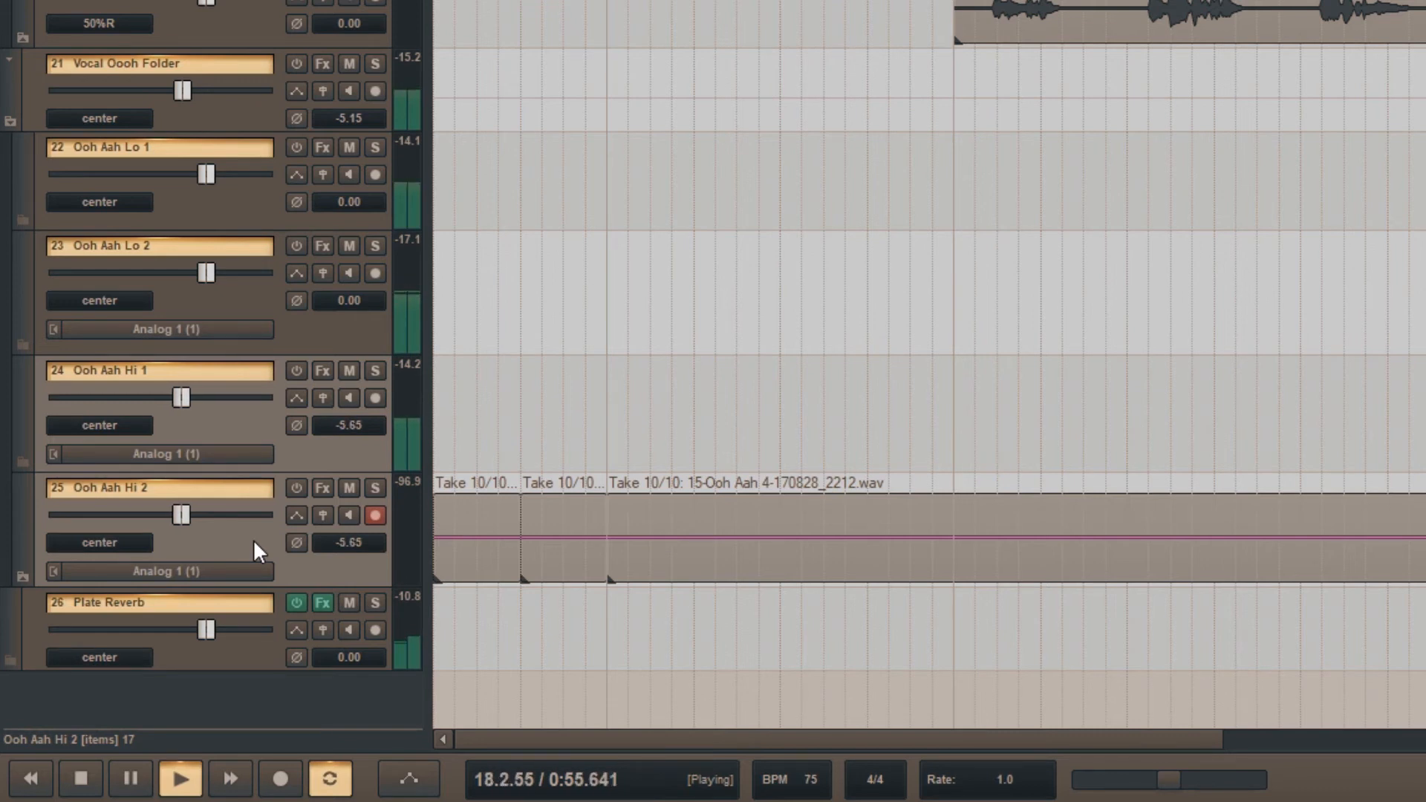
key(space)
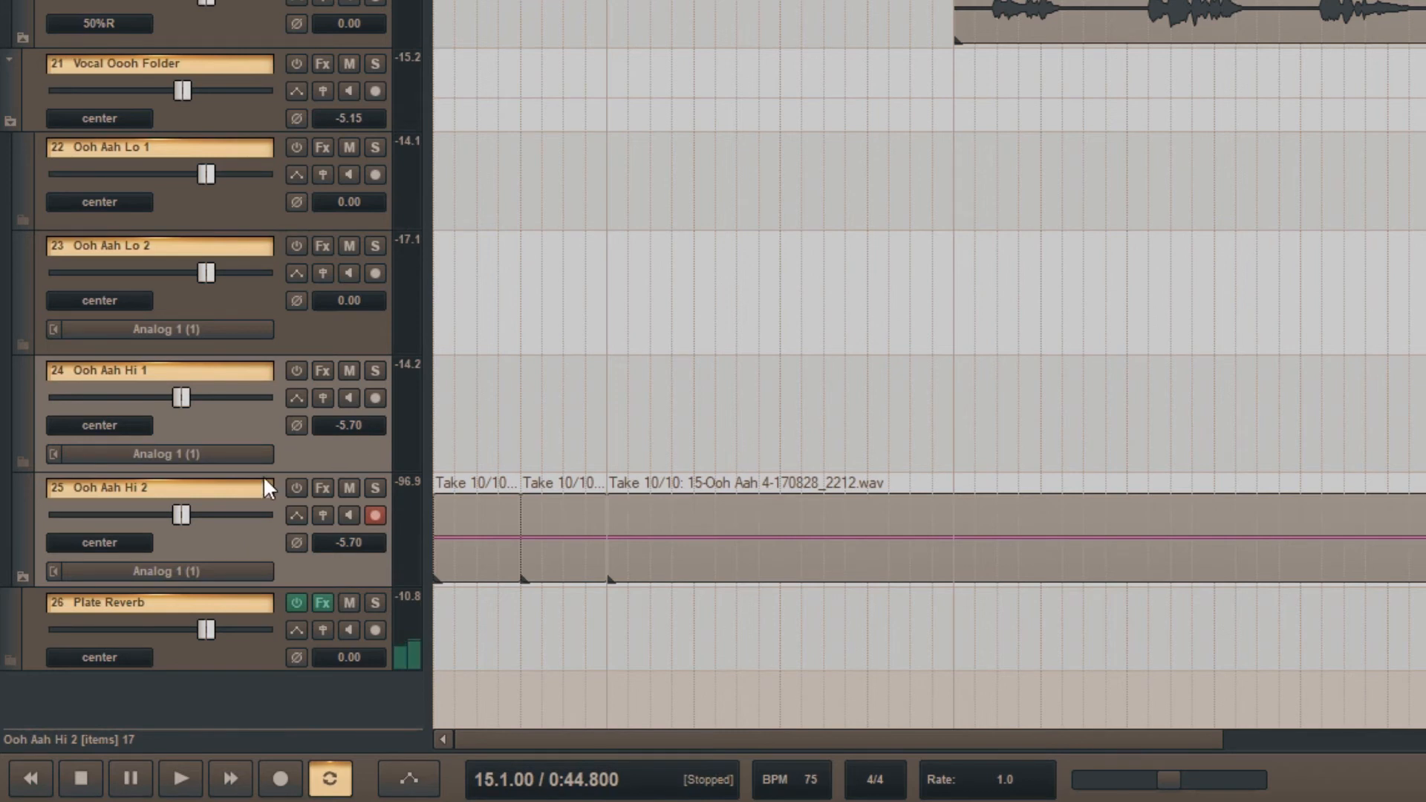
- Add a send from the Vocal Oooh Folder to the Plate Reverb track
click(231, 119)
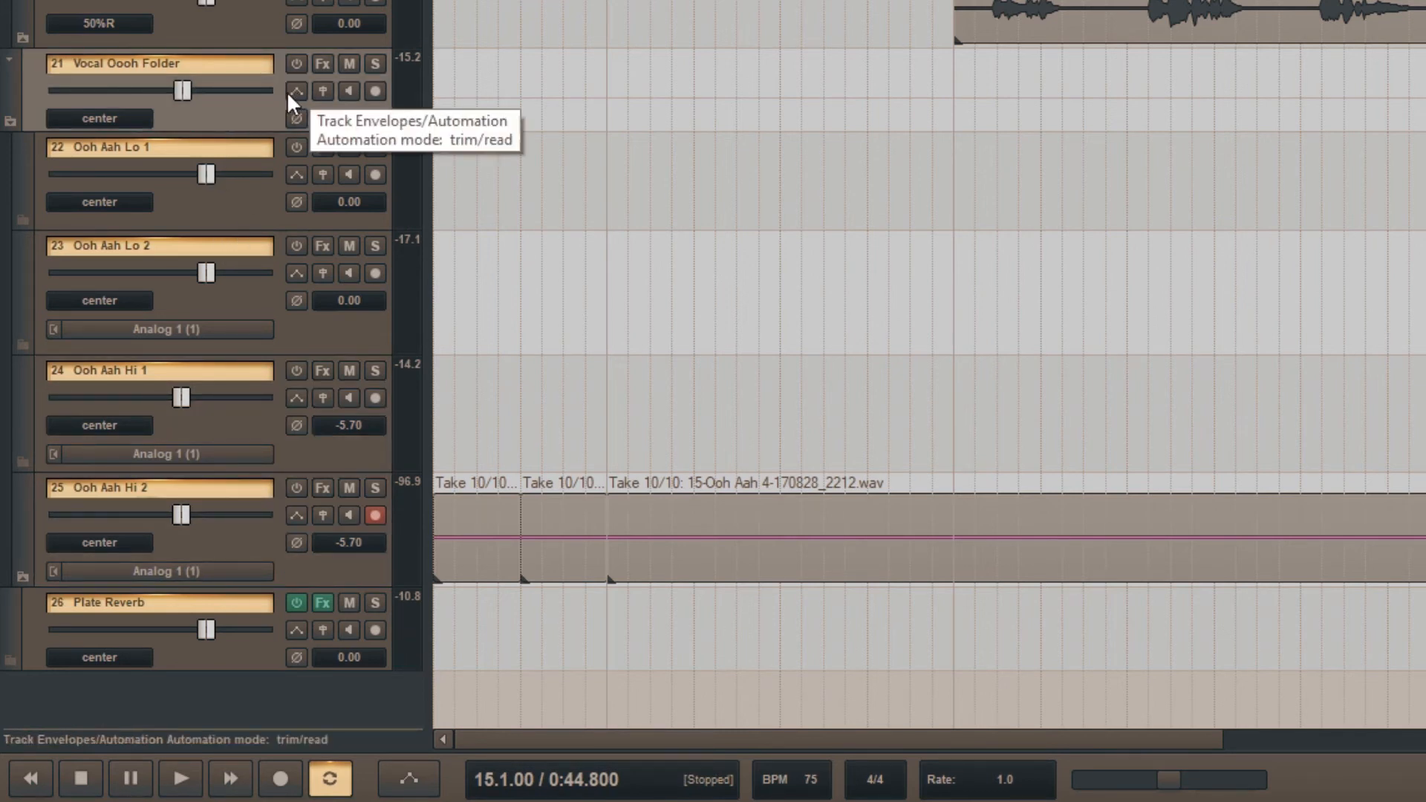
click(323, 90)
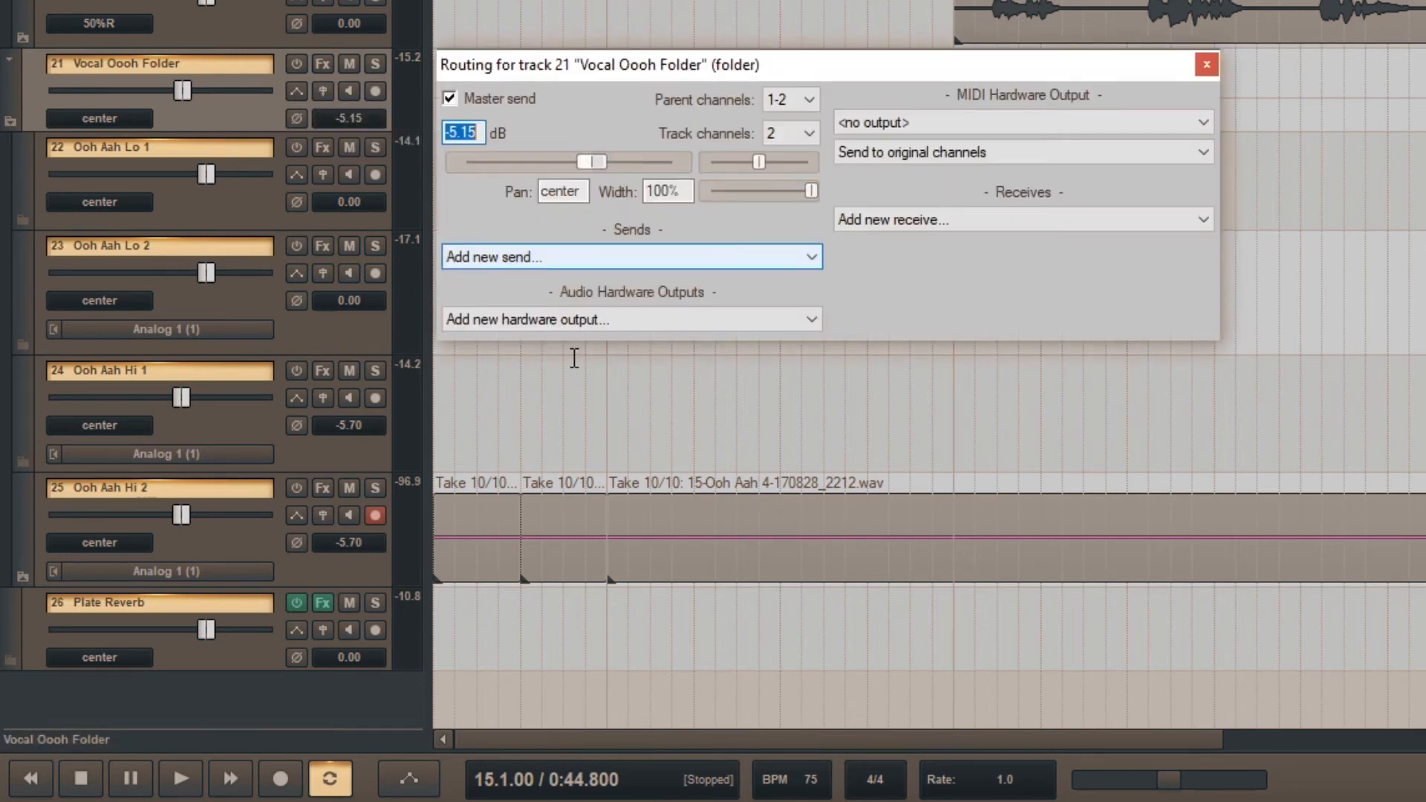
click(652, 320)
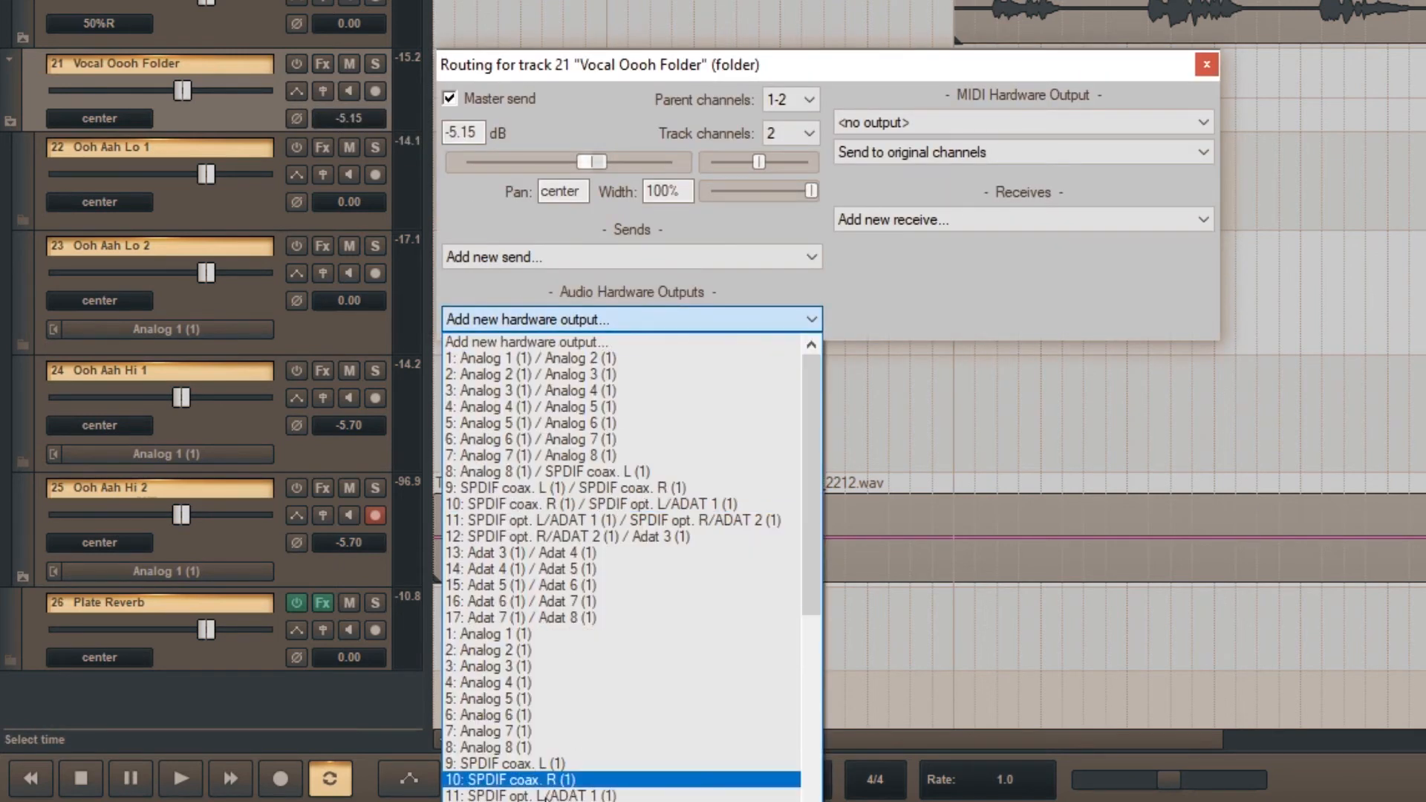
click(612, 266)
click(612, 265)
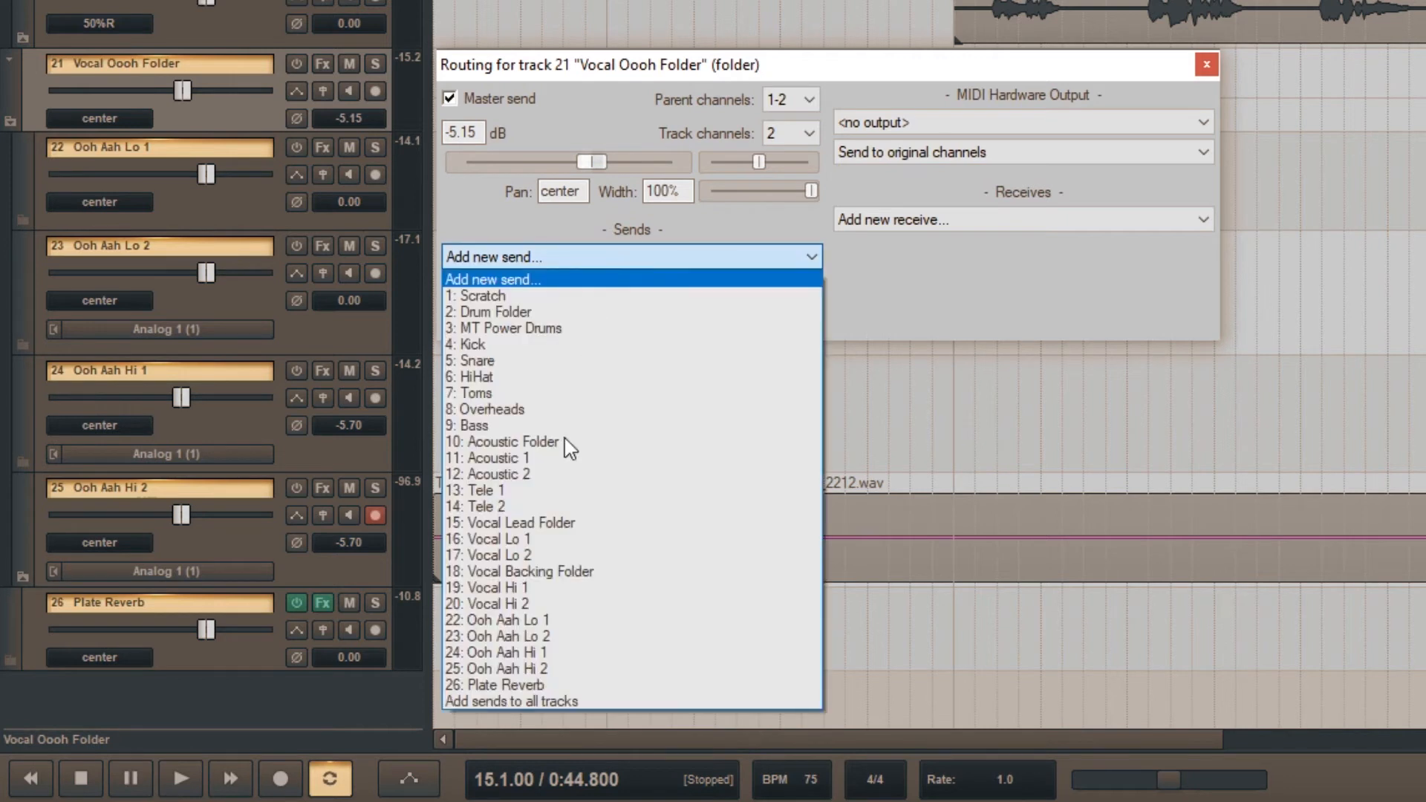
click(479, 684)
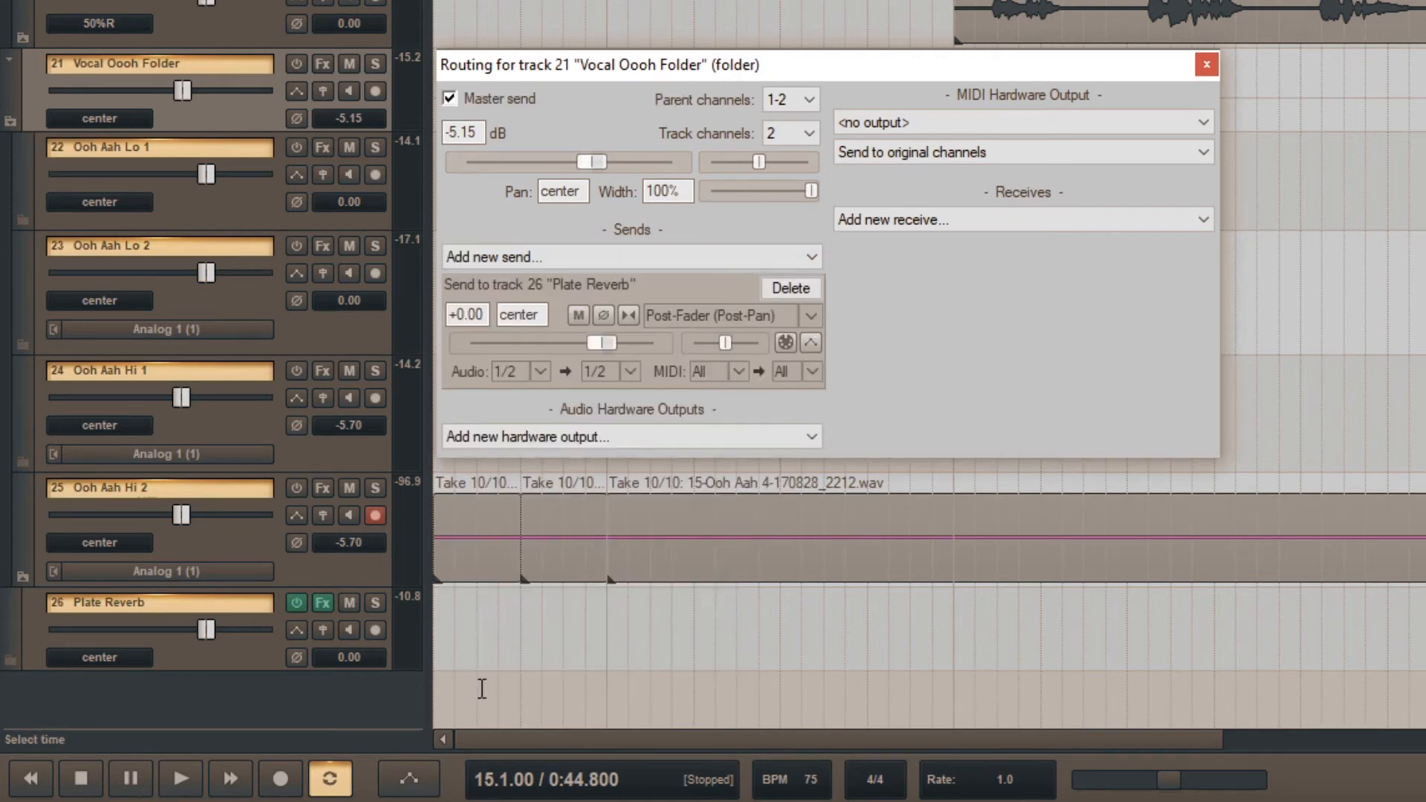
- Set the Vocal Oooh Folder's Plate Reverb send level to -8.32 dB during playback, audition it and close the routing window
key(space)
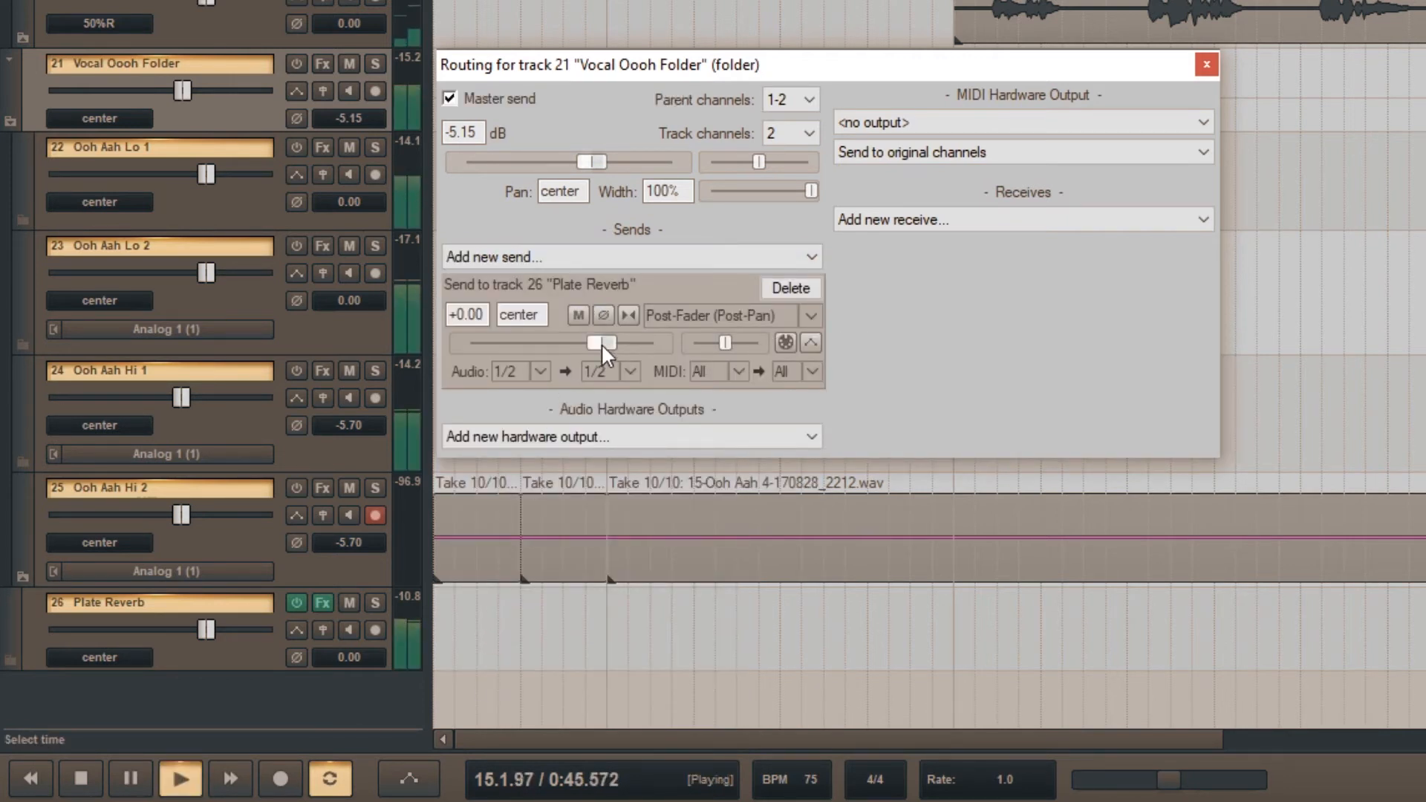
drag(600, 344, 578, 345)
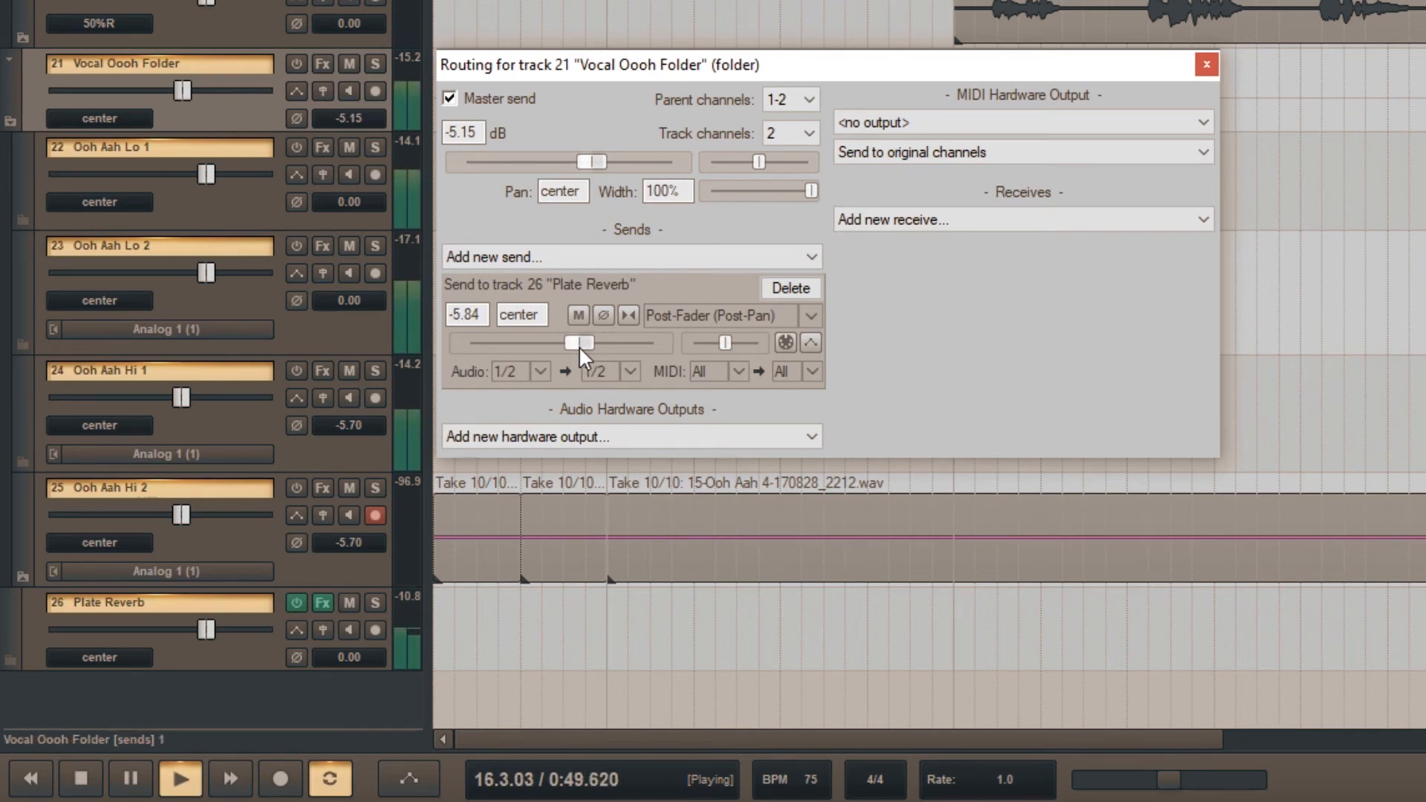
drag(578, 345, 569, 345)
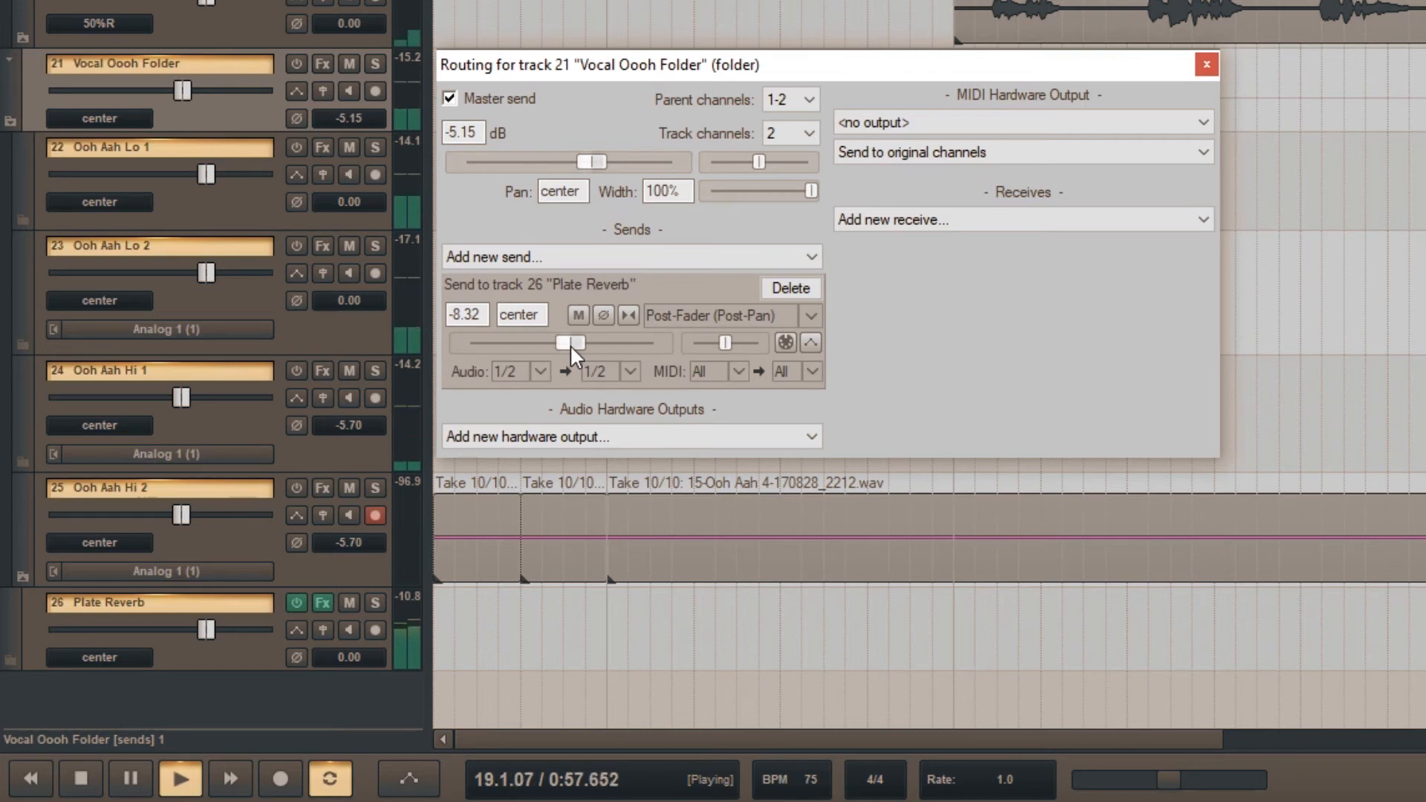
key(space)
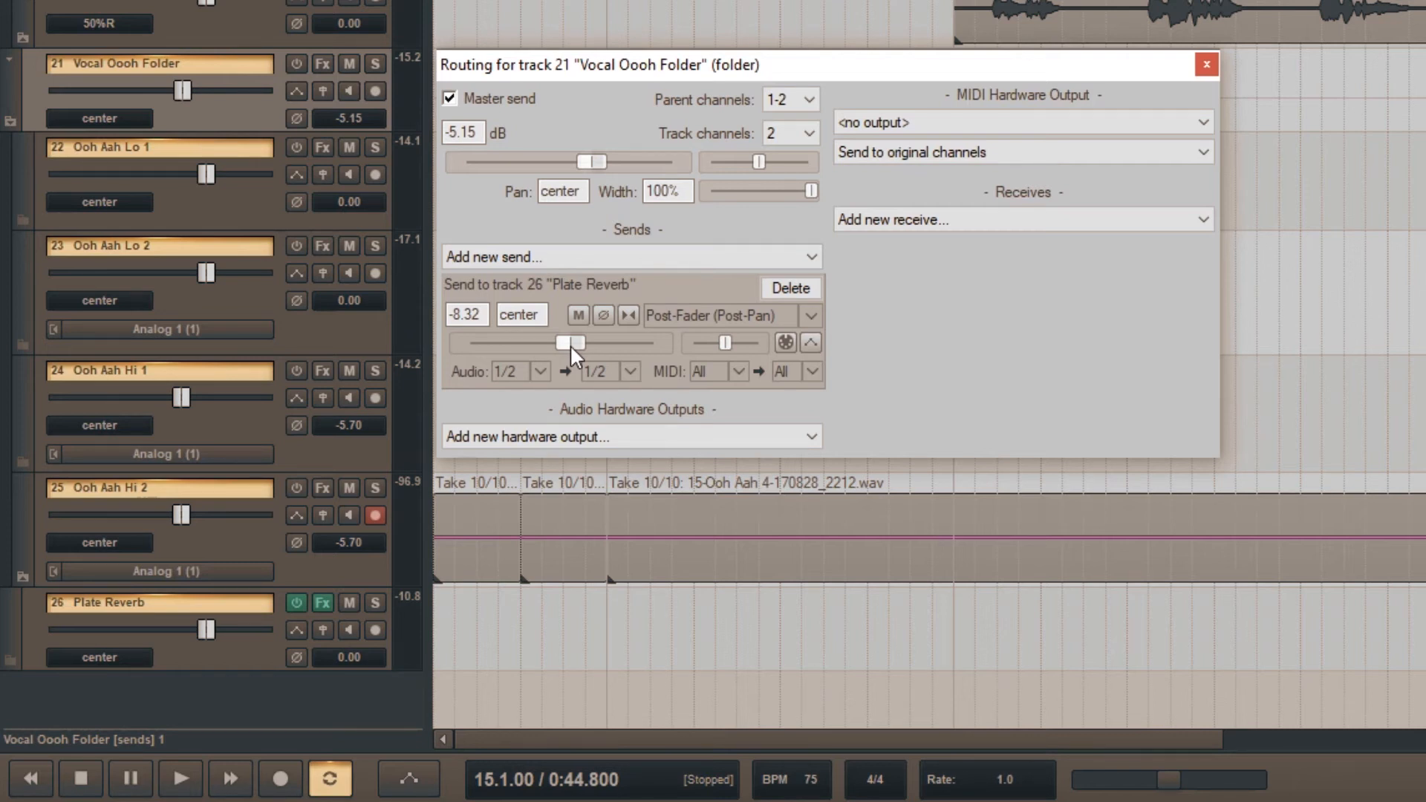
key(space)
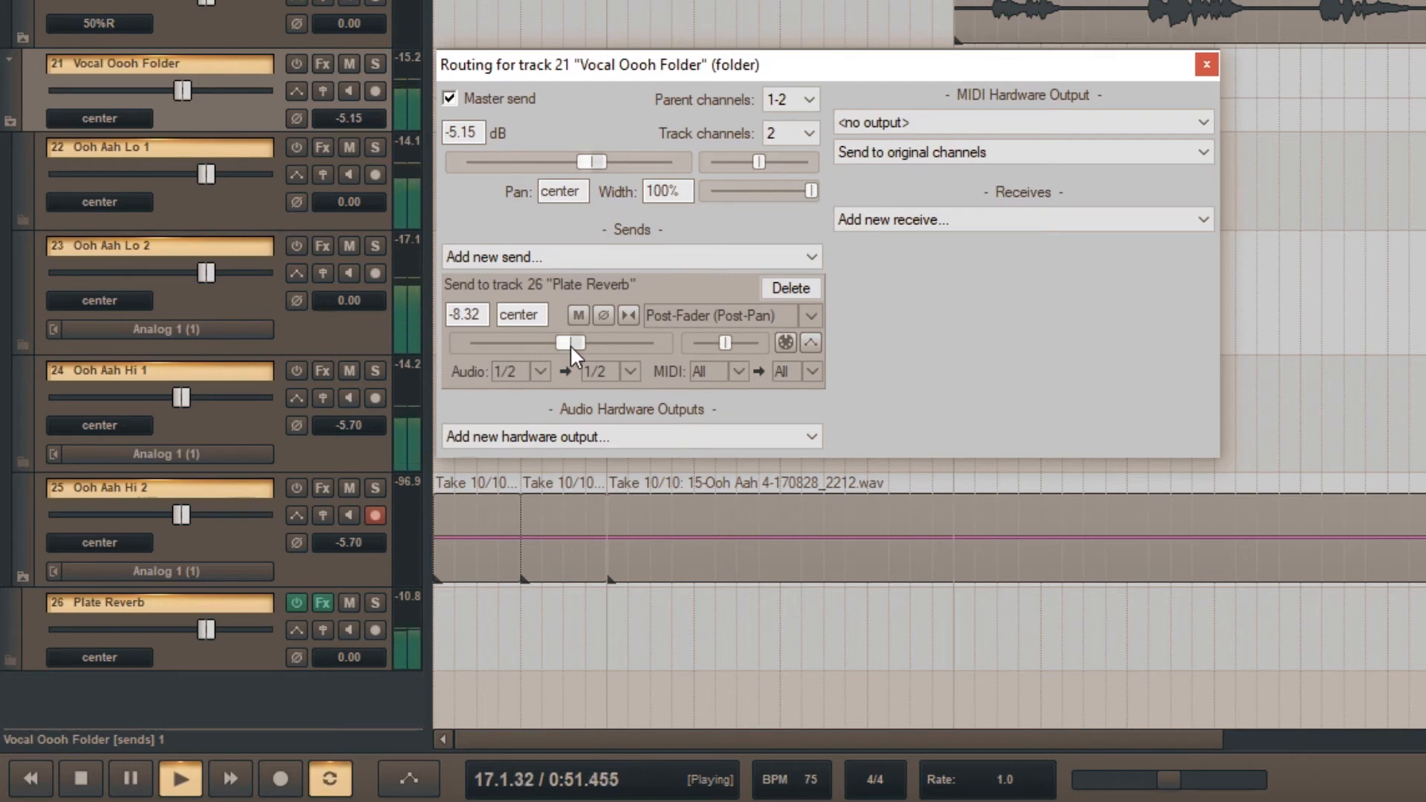
key(space)
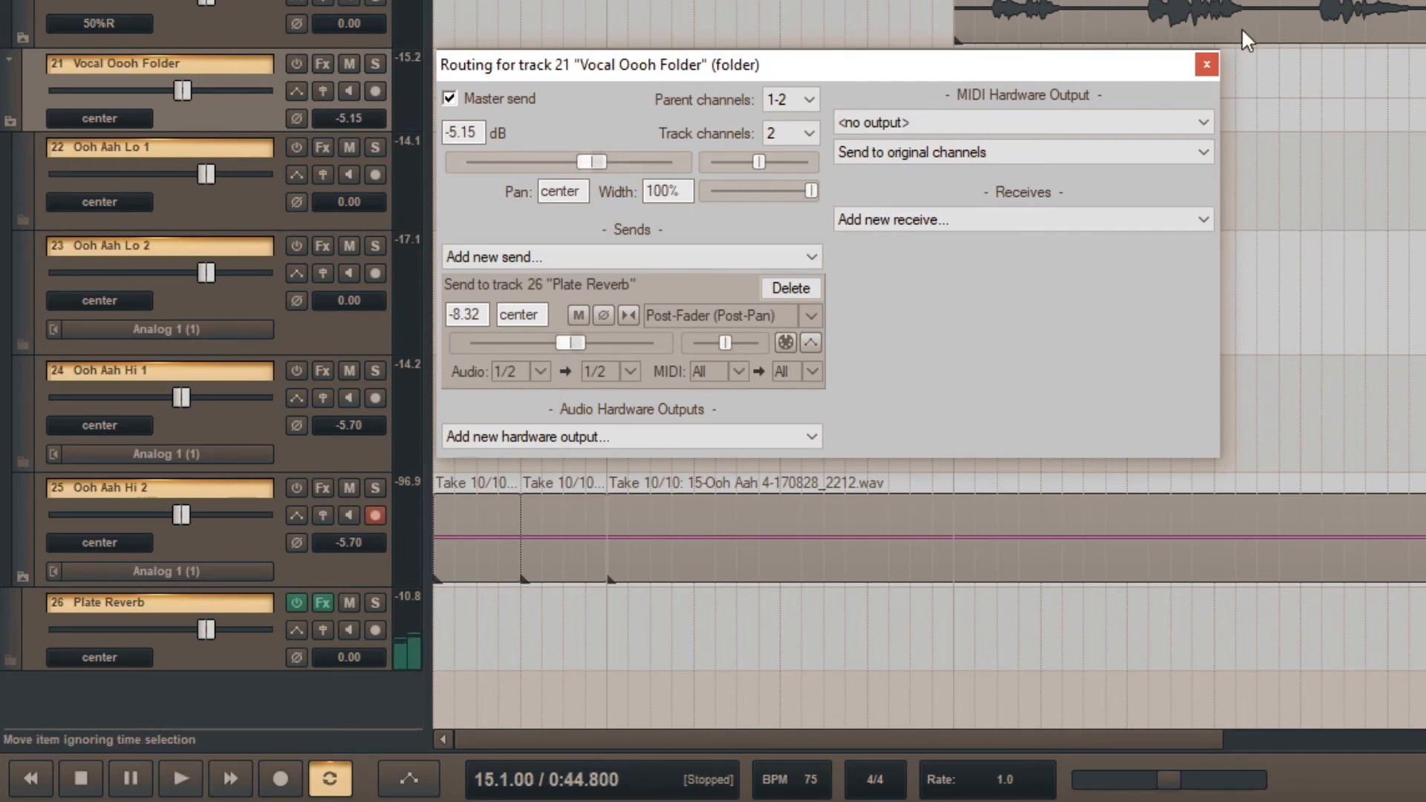
click(1207, 65)
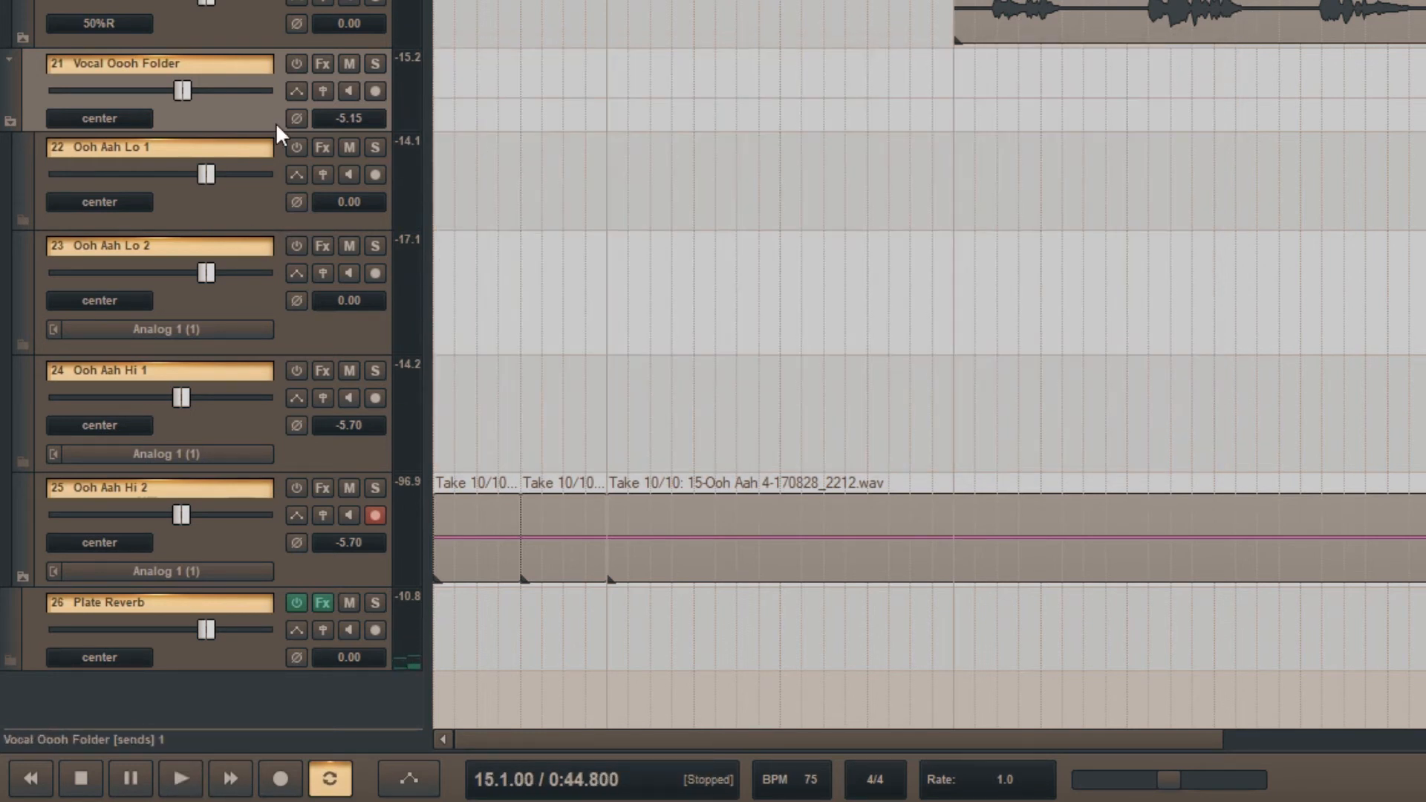
- Add the ReaComp compressor to the Vocal Oooh Folder's effects chain
click(241, 202)
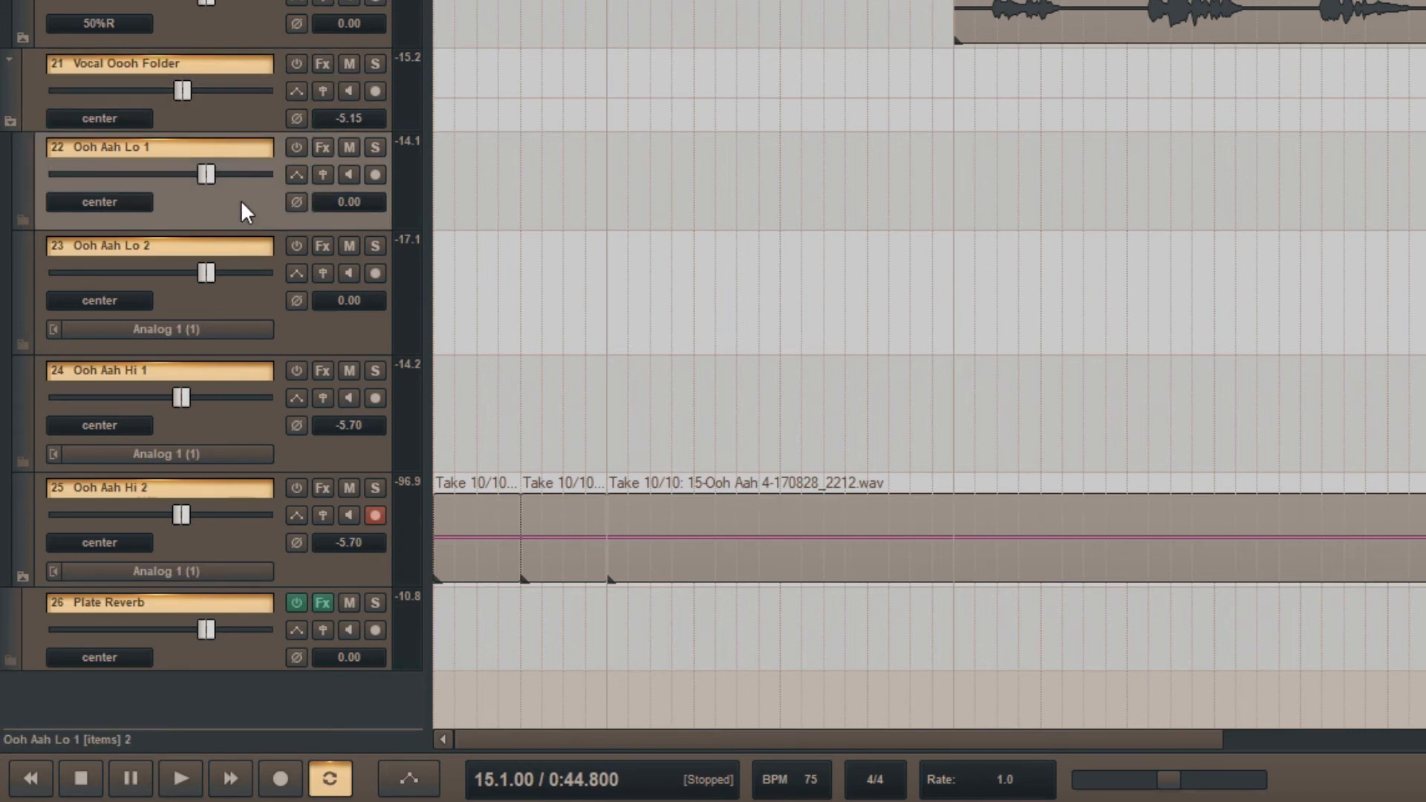
click(239, 104)
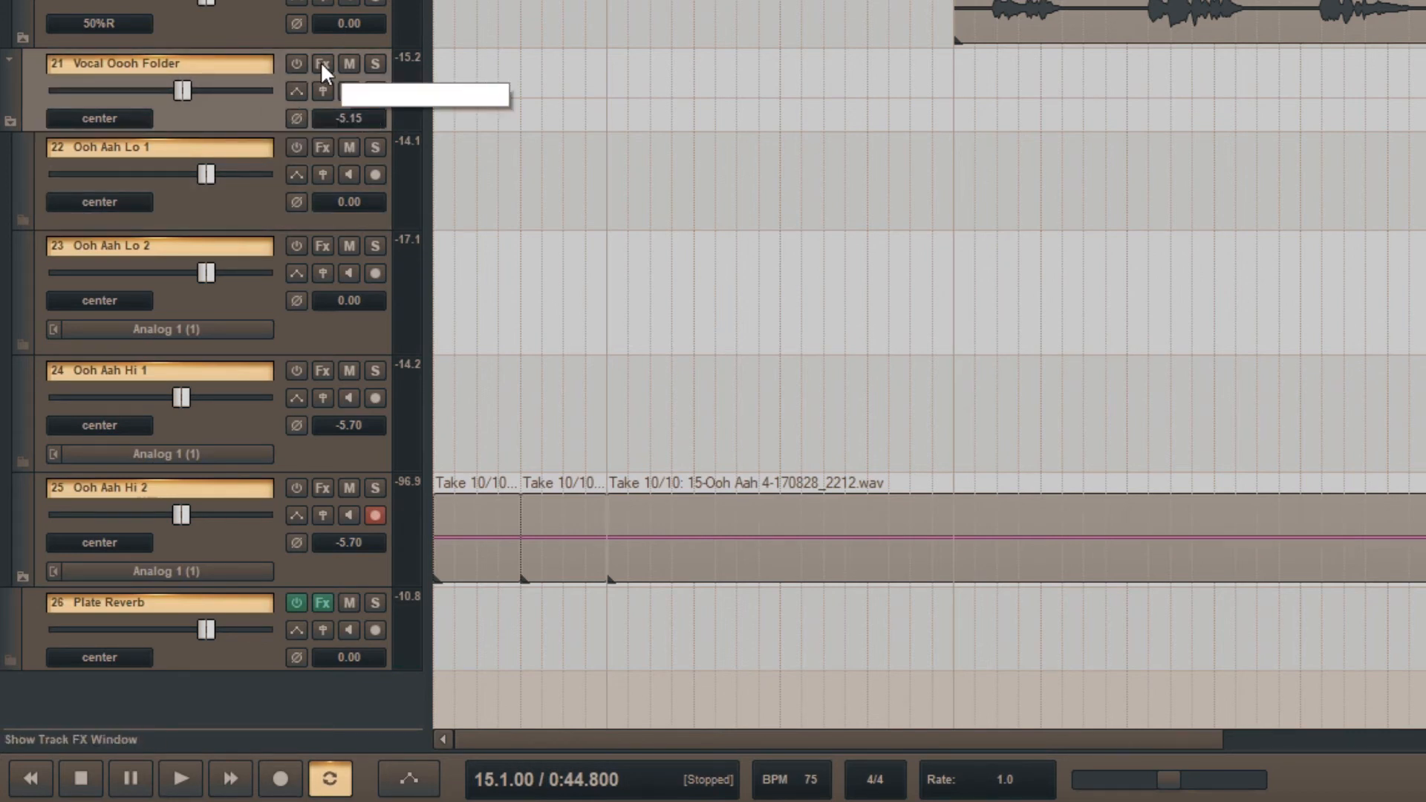
click(320, 64)
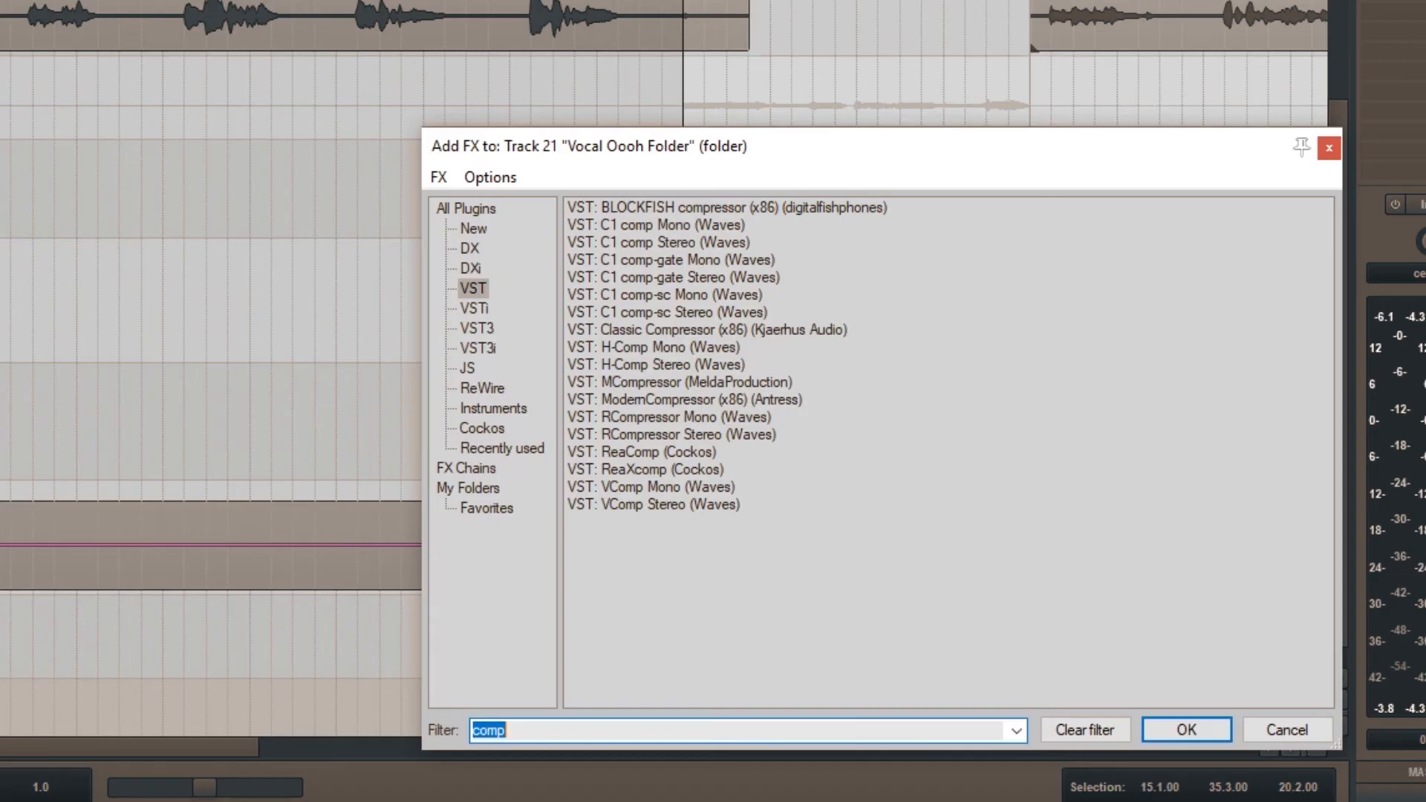
double_click(646, 454)
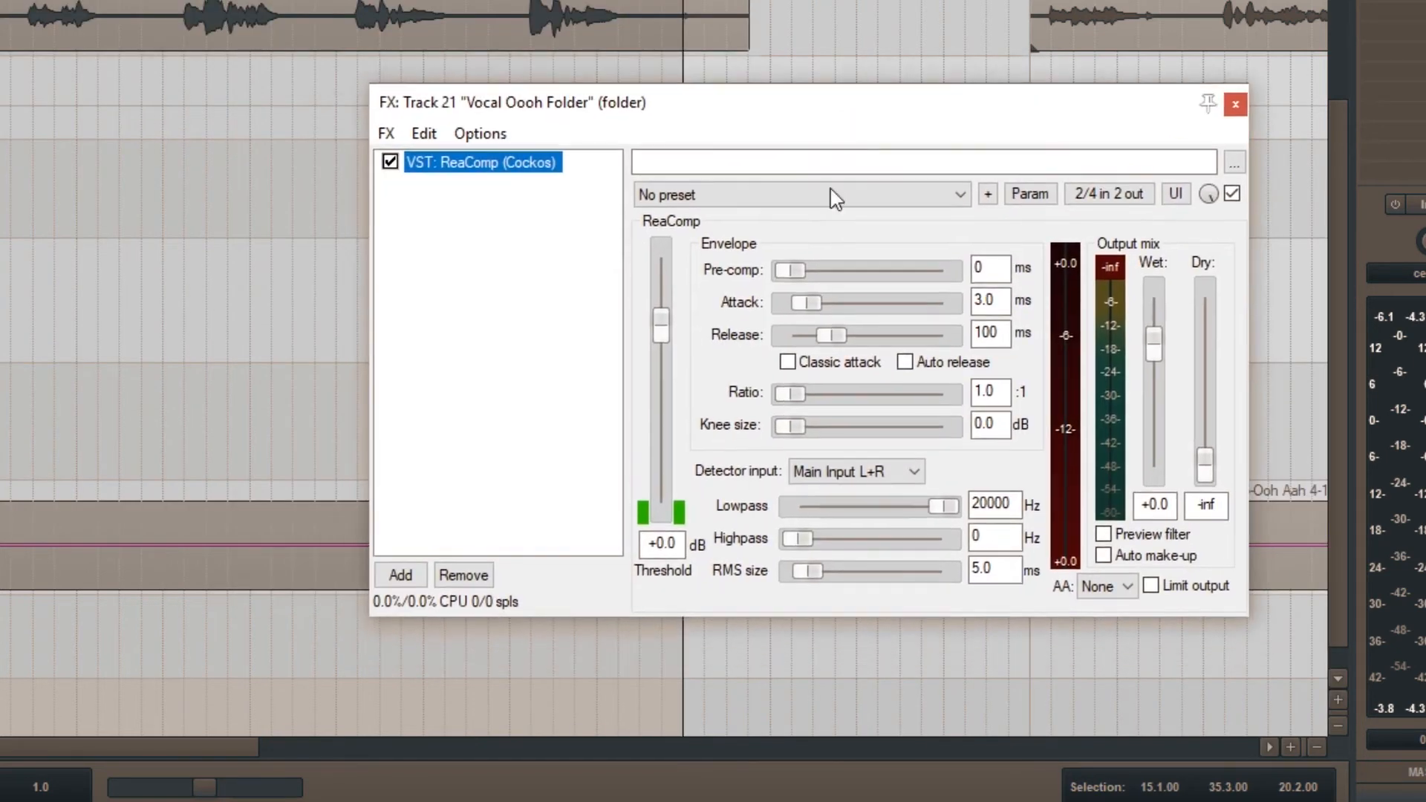
- Set the Vocal Oooh Folder's ReaComp to a 1.0 ms attack, 671 ms release and 5:1 ratio
drag(814, 309, 803, 304)
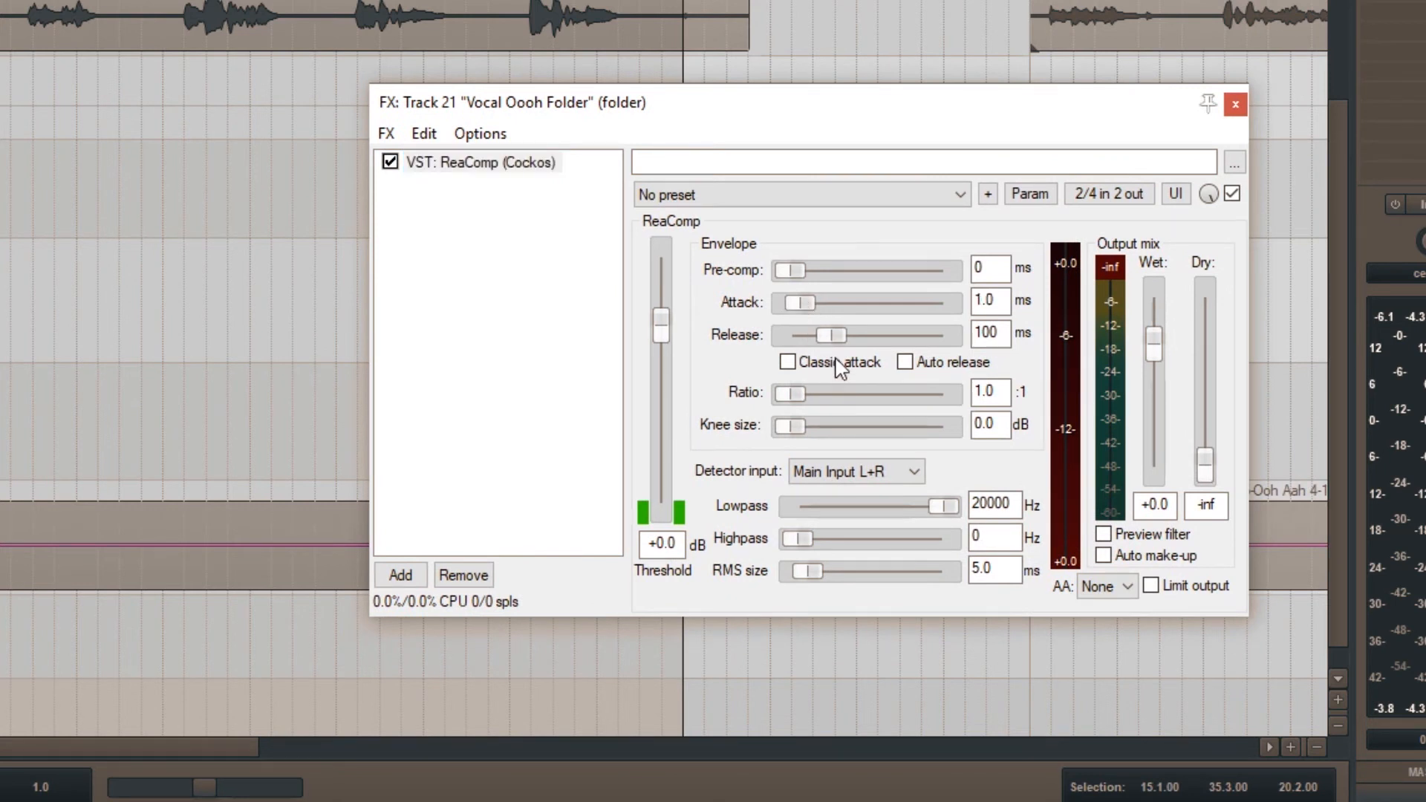
drag(837, 335, 875, 340)
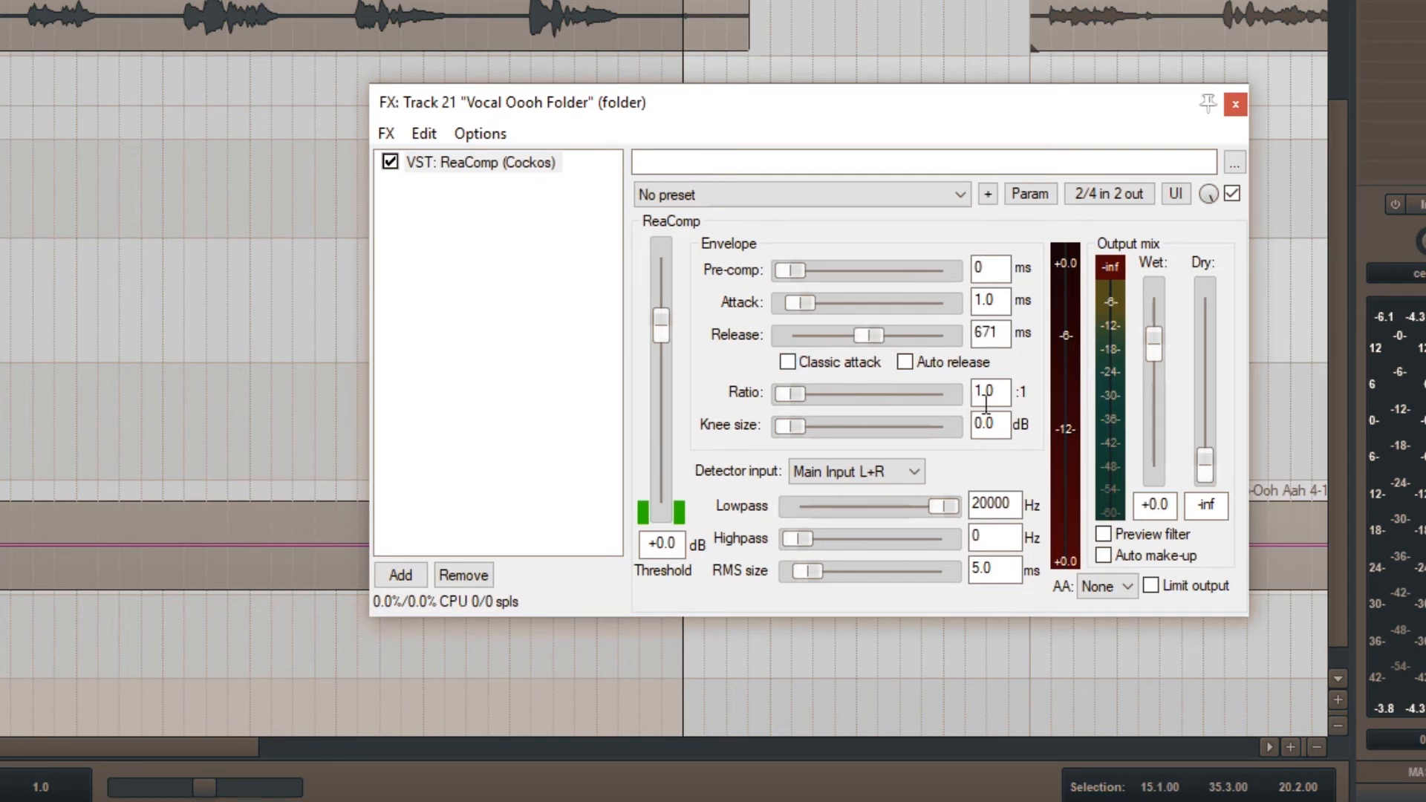
drag(994, 393, 947, 401)
text(5)
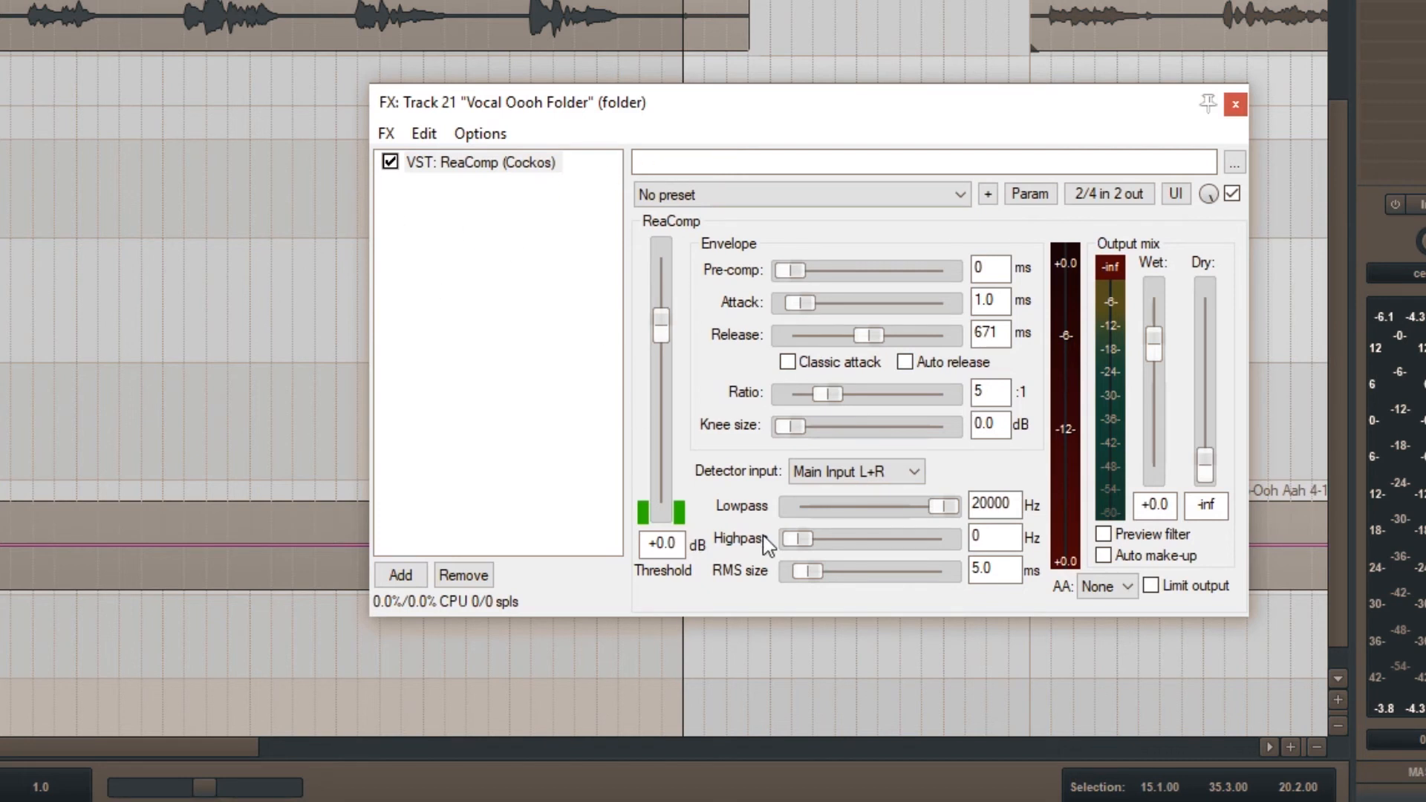
- Add ReaEQ to the Vocal Oooh Folder and place it before ReaComp in the chain
click(399, 576)
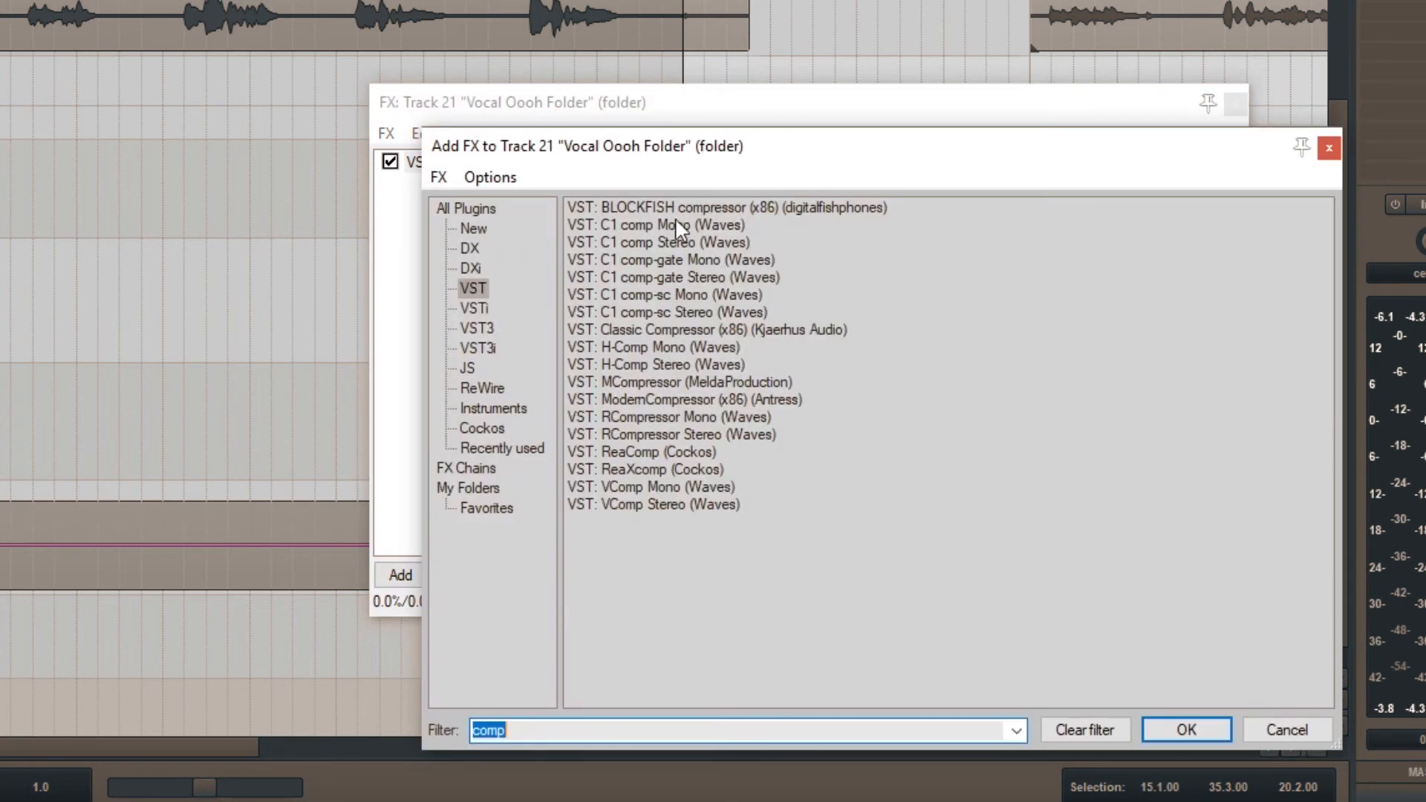
text(reaeq)
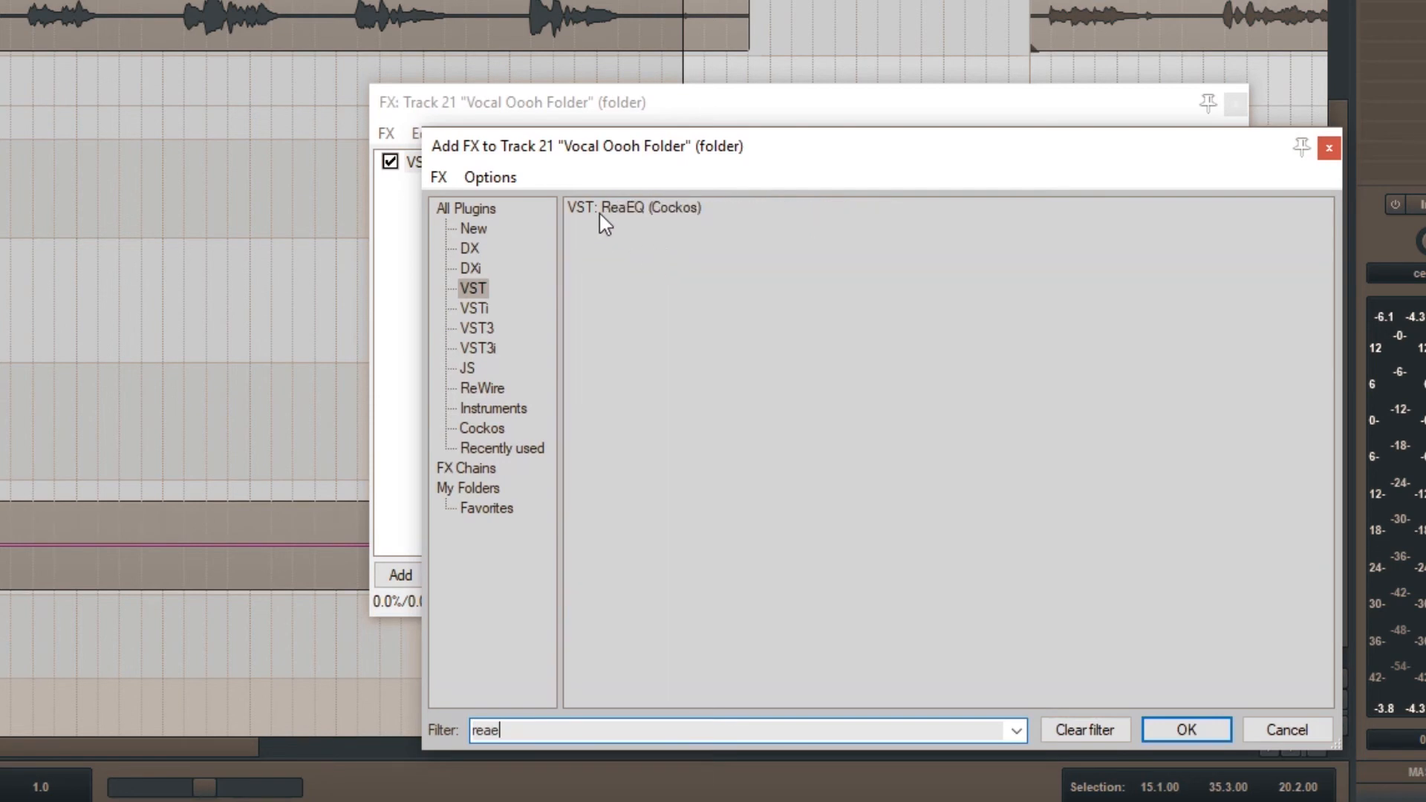
double_click(599, 214)
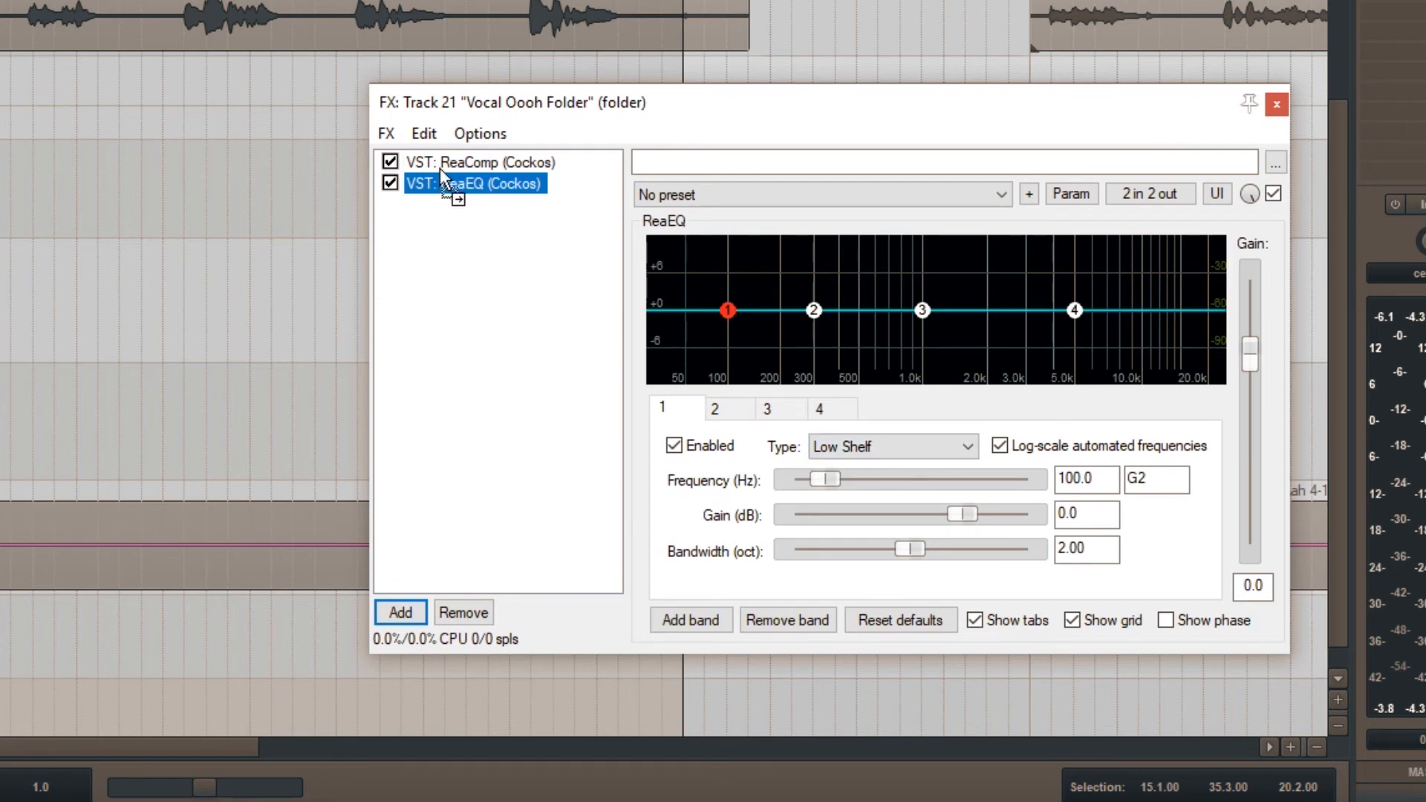
drag(442, 155, 443, 158)
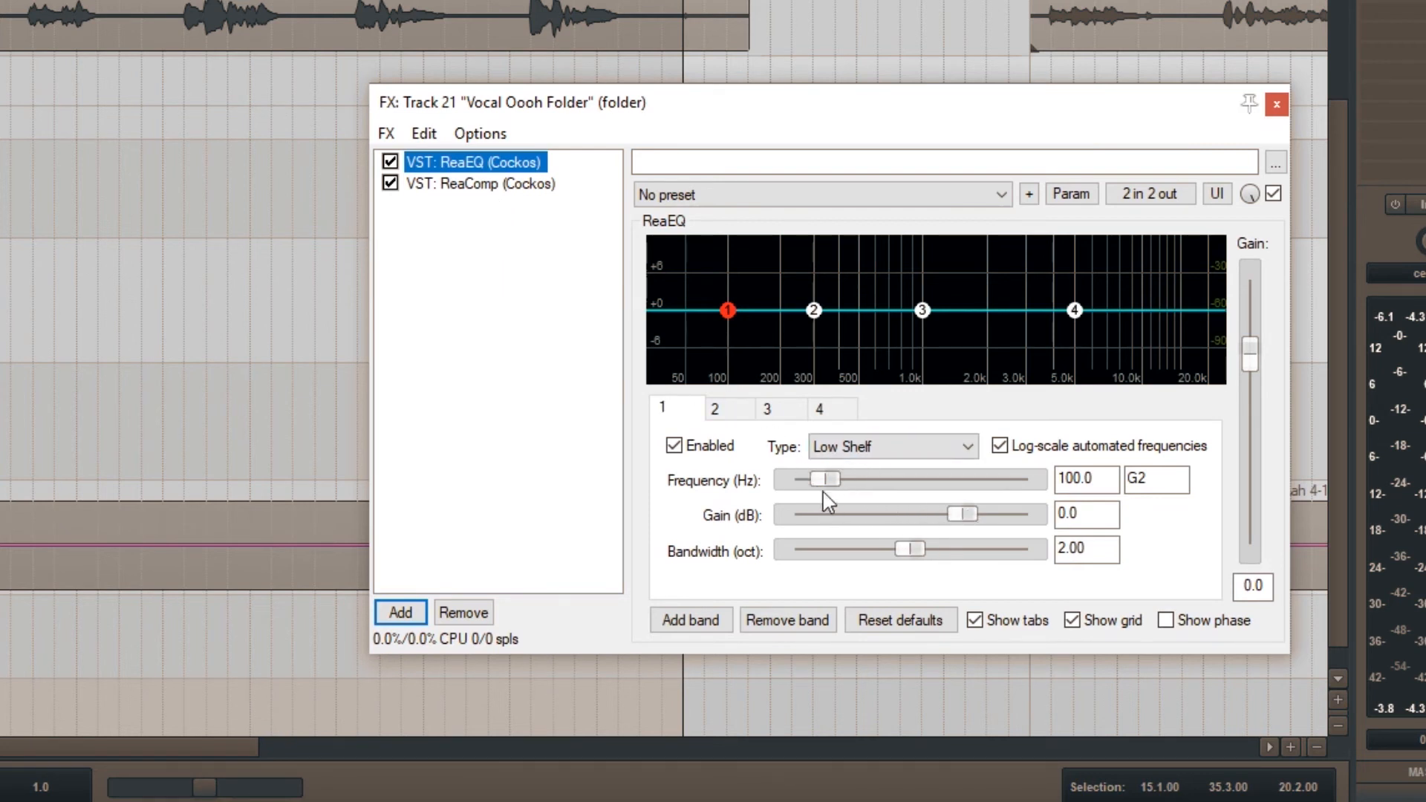
- Set the Vocal Oooh Folder's ReaEQ low shelf to 78.8 Hz, -14.3 dB gain and 0.91 octave bandwidth while auditioning
click(910, 547)
drag(963, 512, 832, 548)
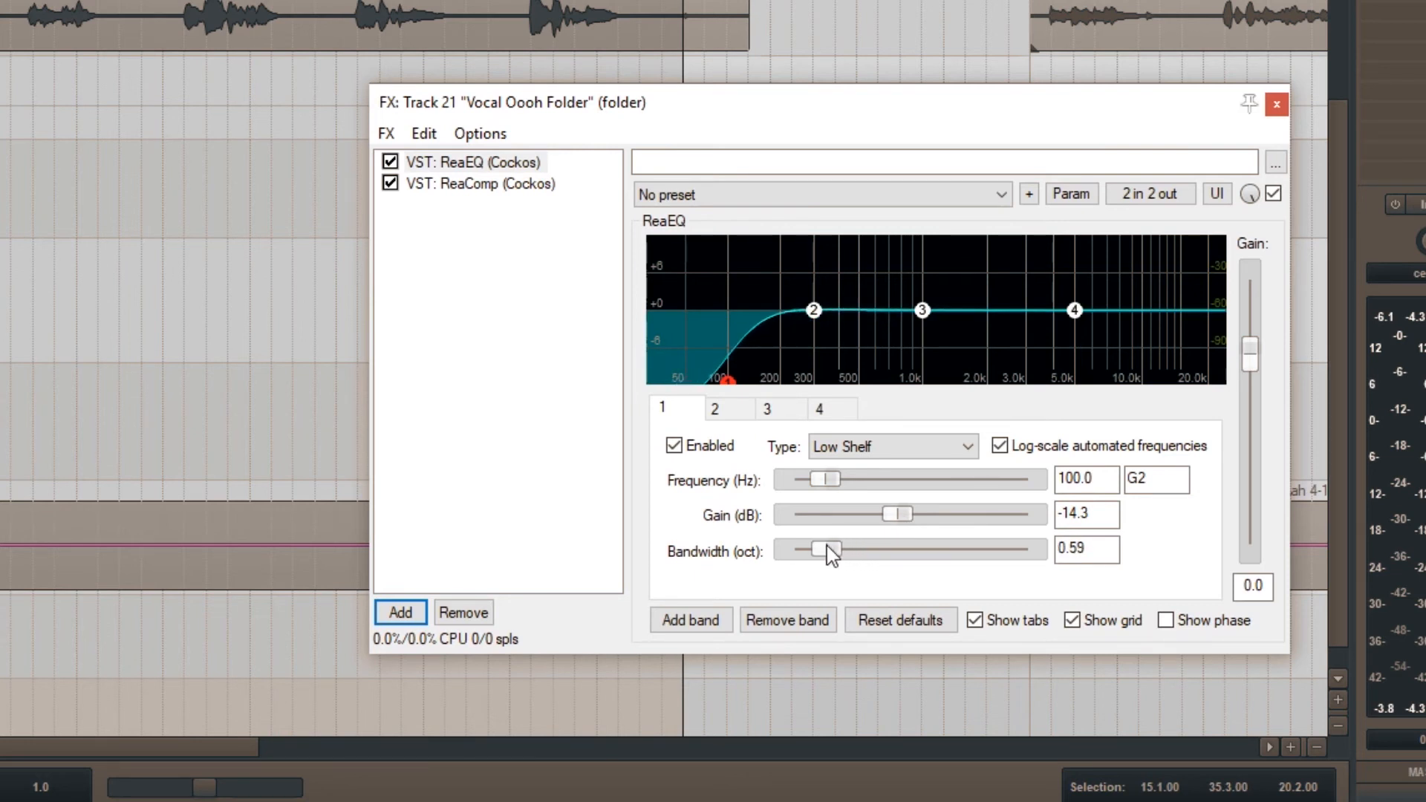
mouse_move(827, 546)
mouse_down()
mouse_move(942, 553)
mouse_move(849, 553)
mouse_up()
key(space)
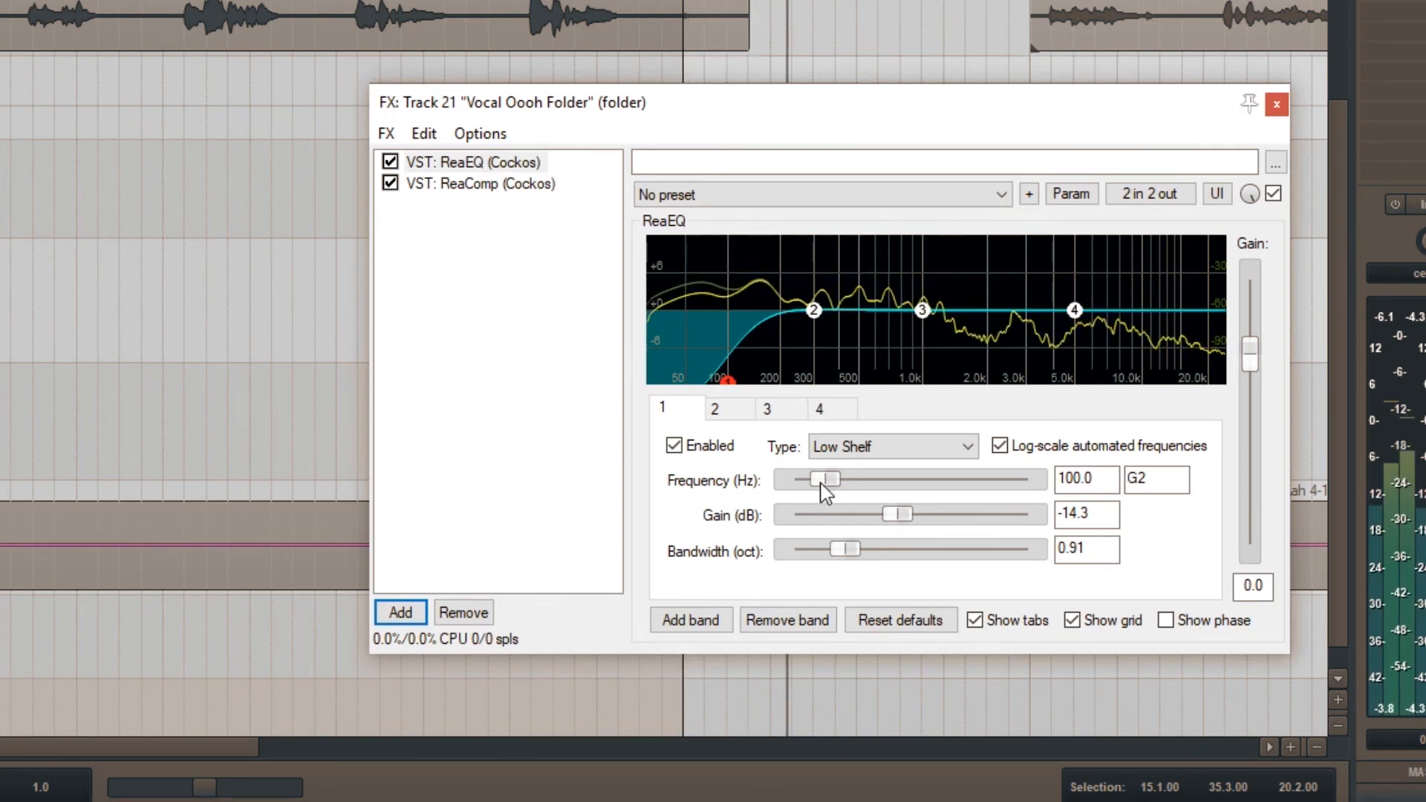
drag(823, 477, 816, 479)
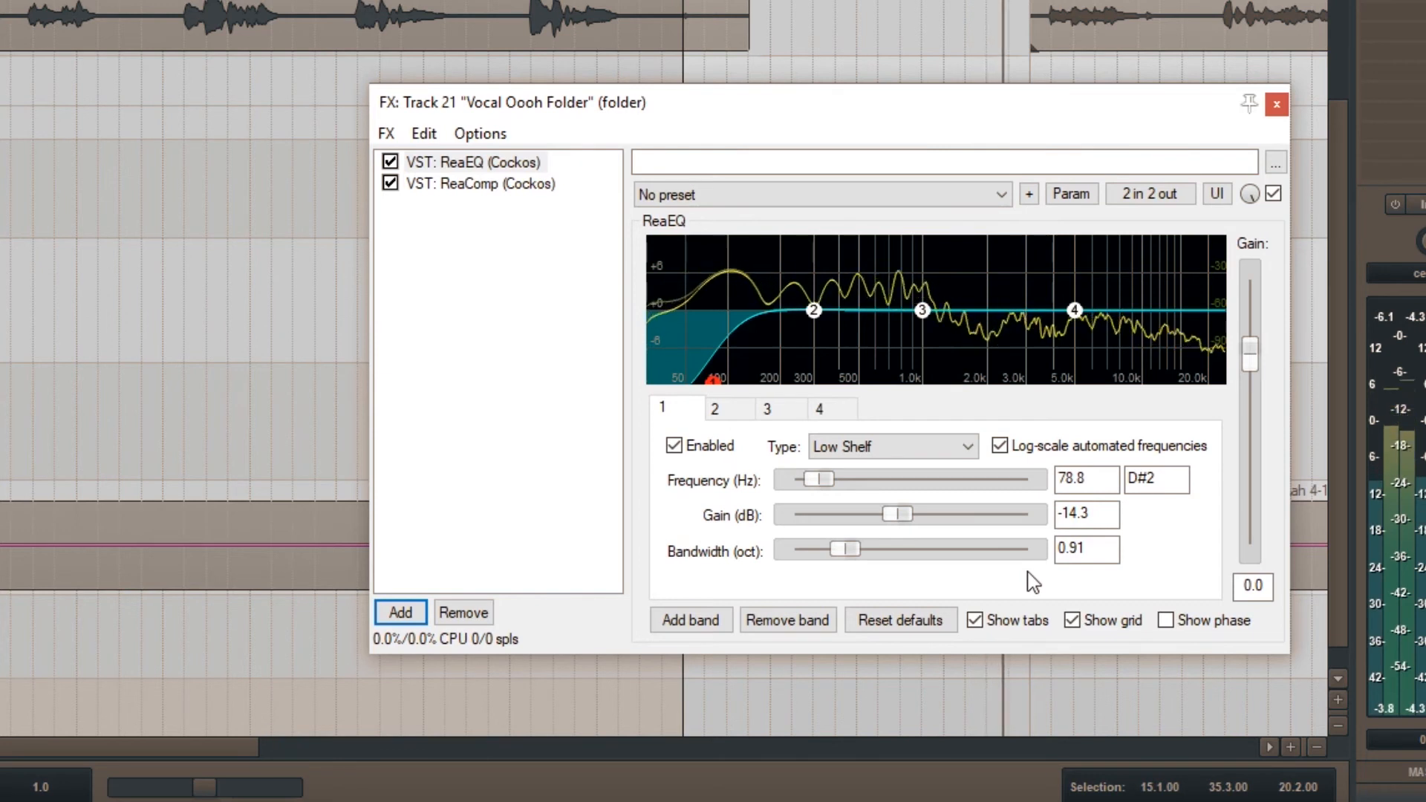
key(space)
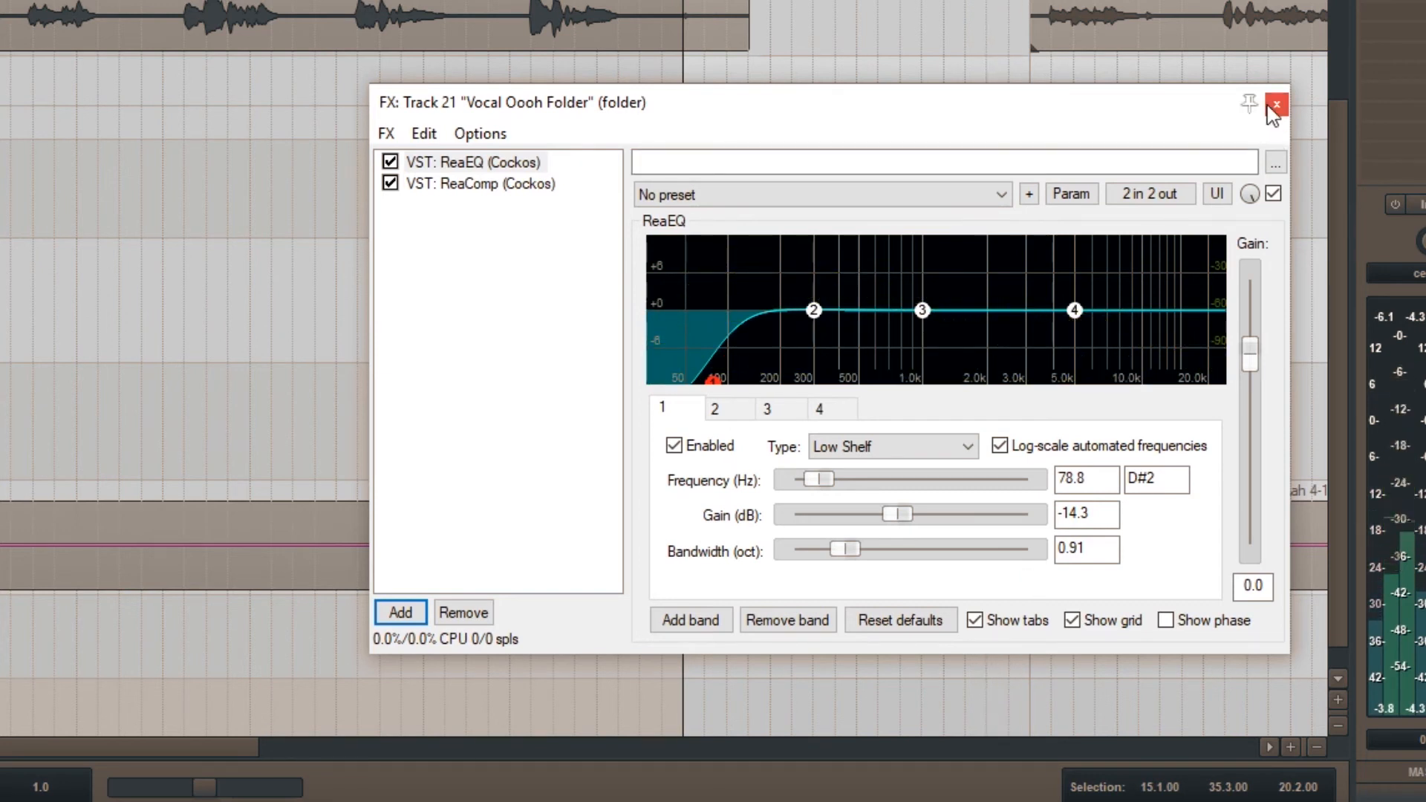
- Lower the Vocal Oooh Folder's ReaComp threshold to slightly below -24.8 dB during playback
click(431, 186)
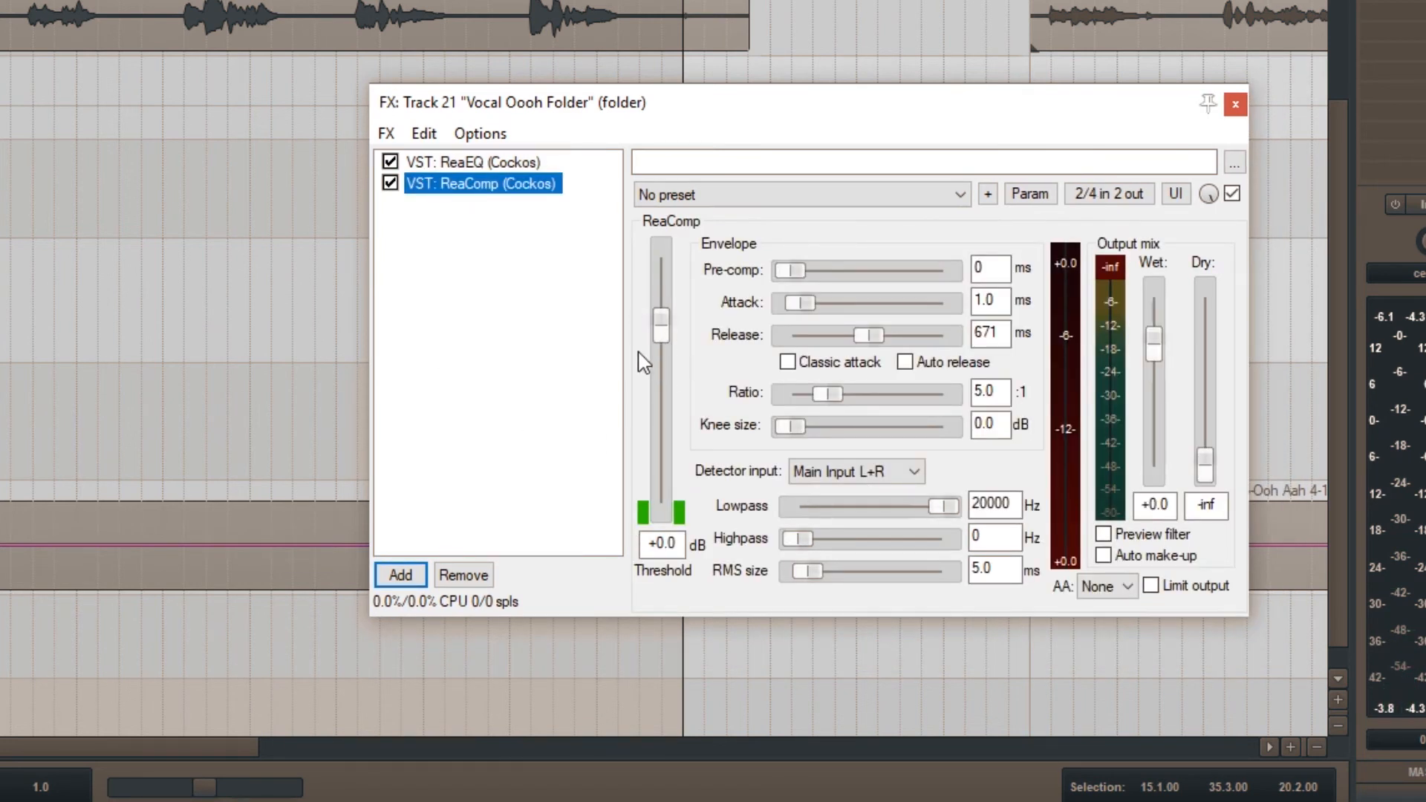
key(space)
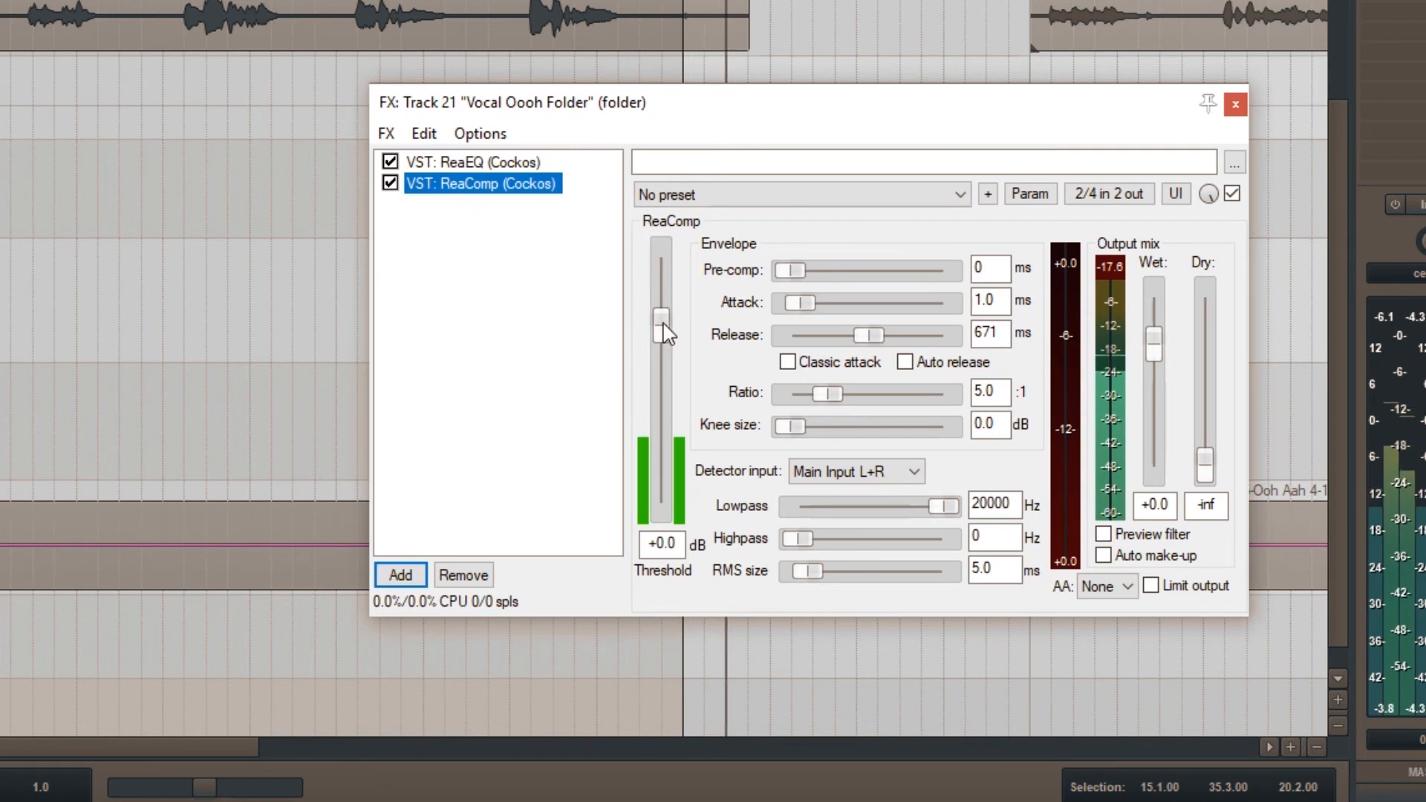
drag(662, 330, 665, 429)
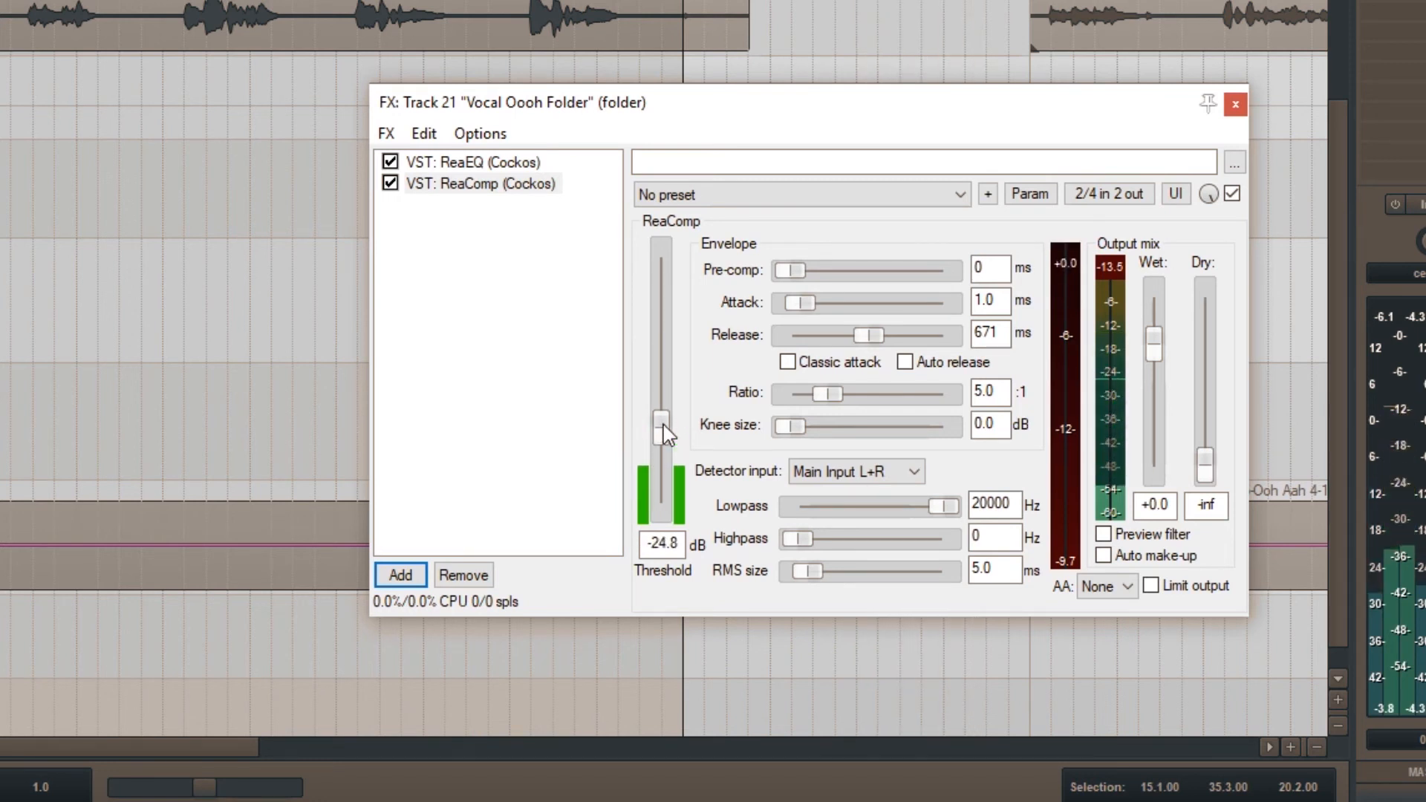
drag(661, 437, 663, 446)
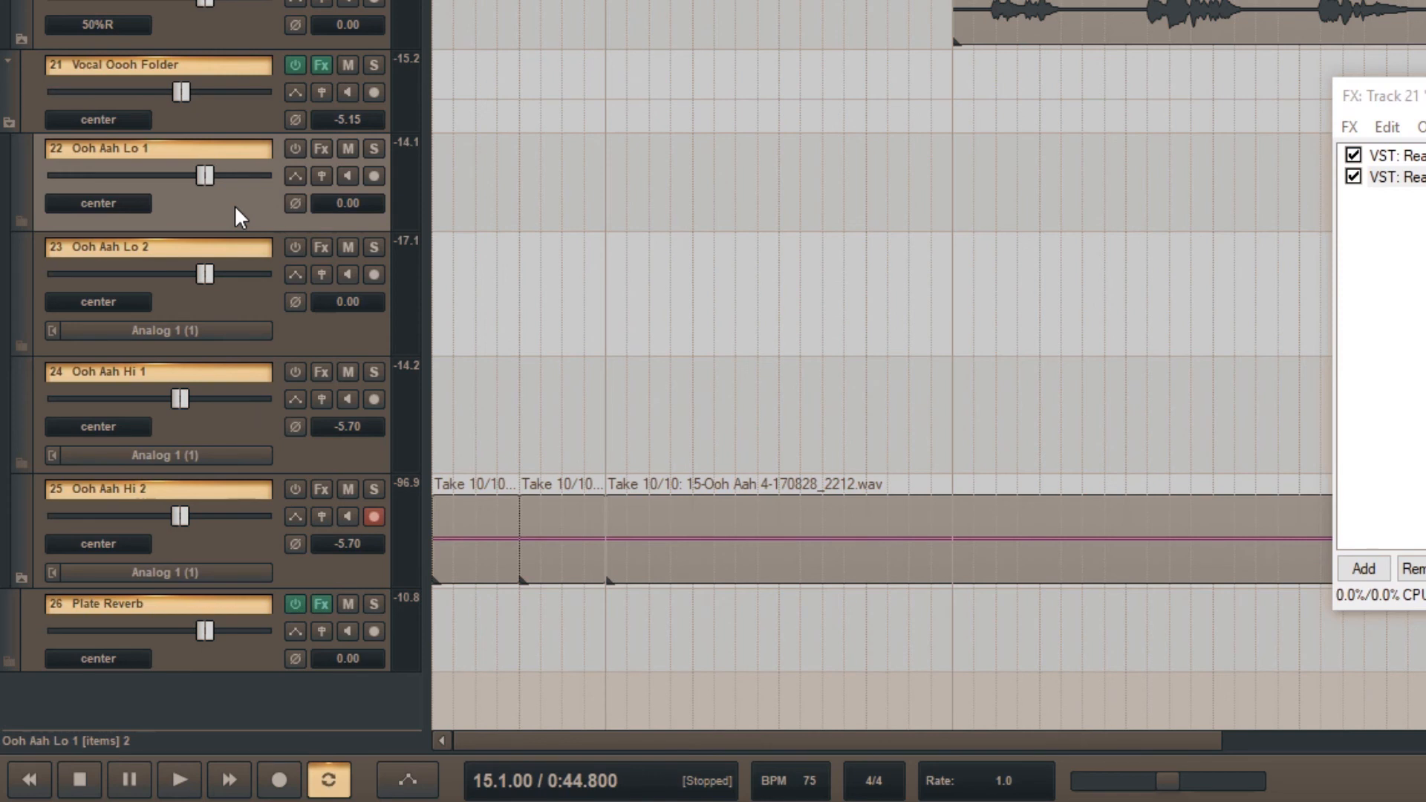
key(ctrl+alt+shift+Left)
key(ctrl+alt+shift+Left)
key(ctrl+alt+shift+Left)
key(ctrl+alt+shift+Left)
key(ctrl+alt+shift+Left)
key(ctrl+alt+shift+Left)
key(ctrl+alt+shift+Left)
key(ctrl+alt+shift+Left)
key(ctrl+alt+shift+Left)
key(ctrl+alt+shift+Left)
key(ctrl+alt+Down)
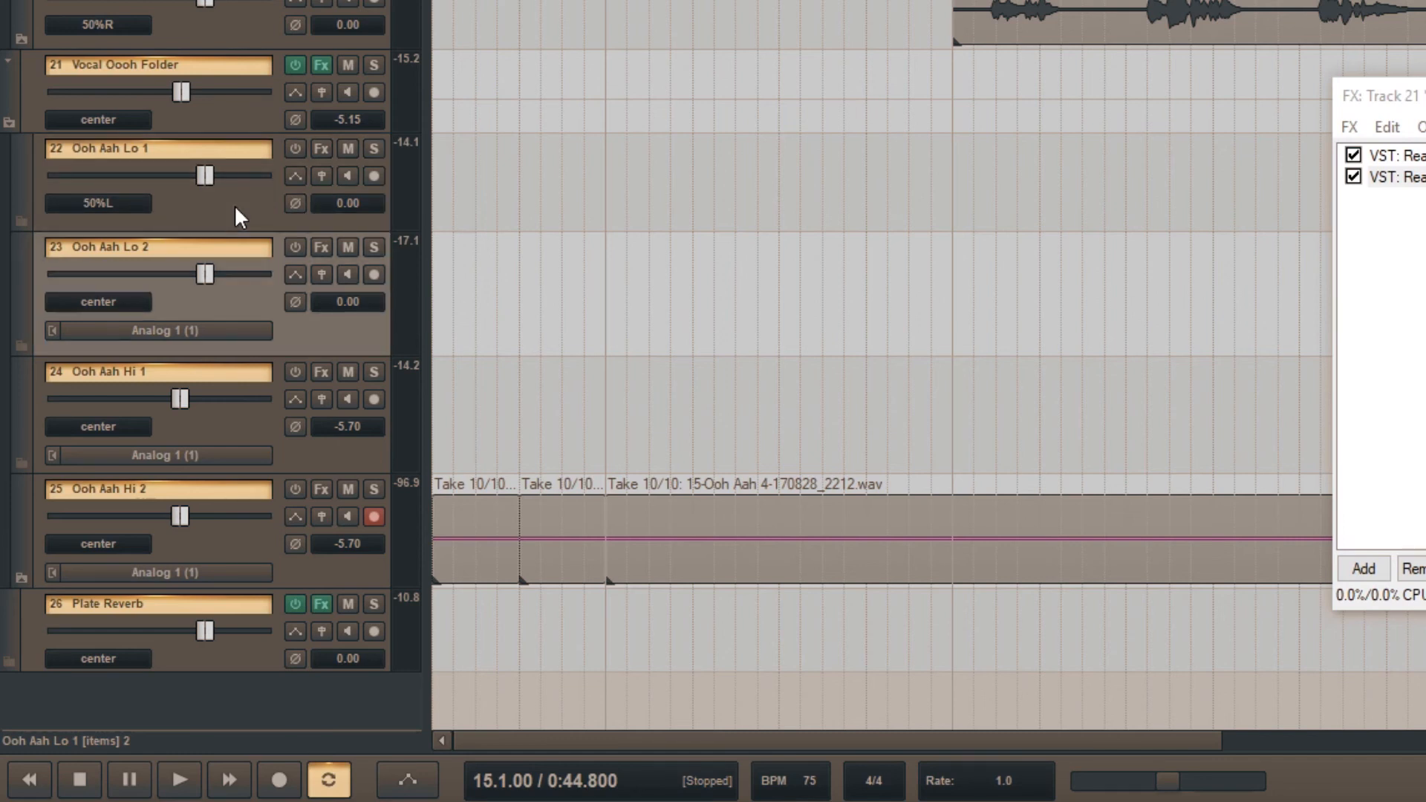
key(ctrl+alt+Up)
key(ctrl+alt+shift+Right)
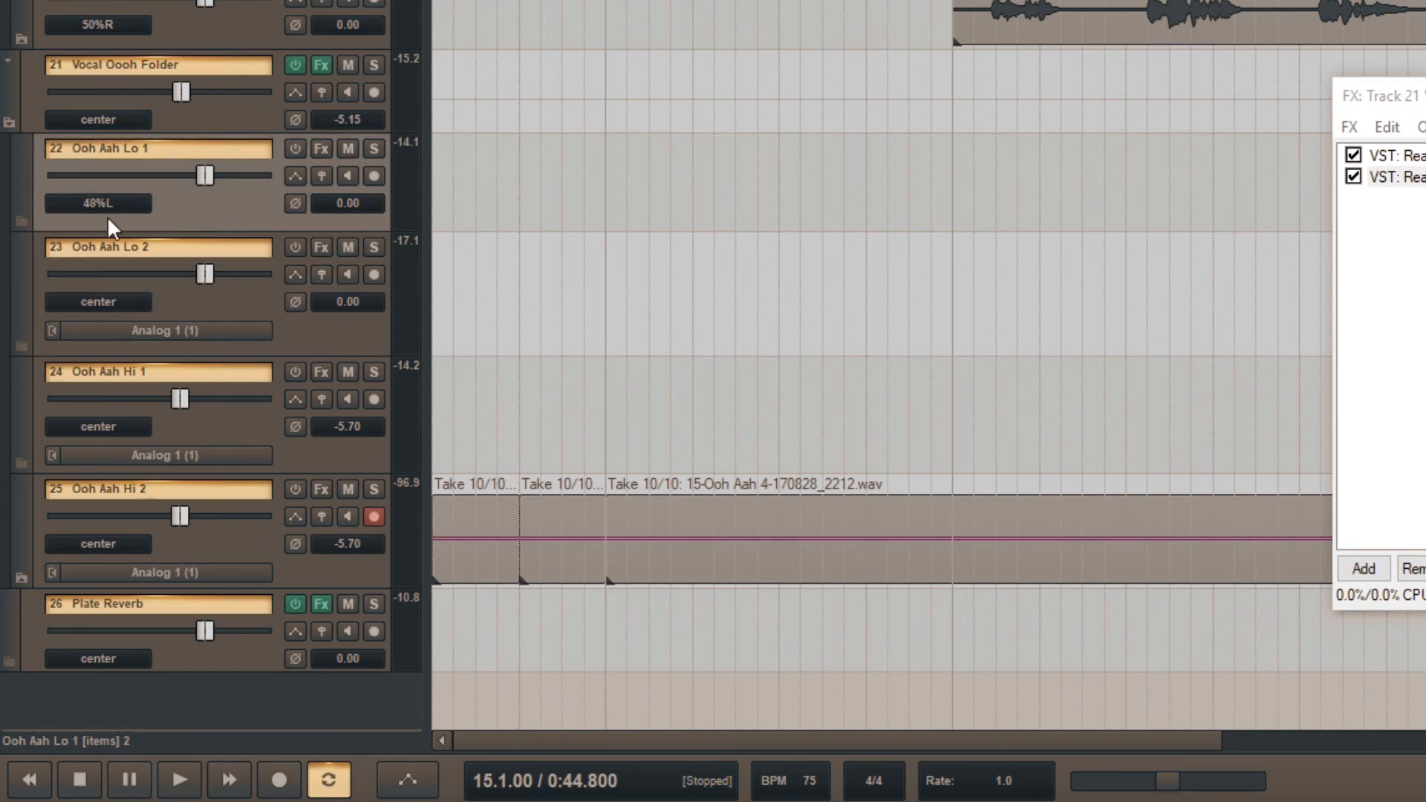
double_click(116, 201)
- Pan the Ooh Aah Hi 1 track 50% left
click(235, 417)
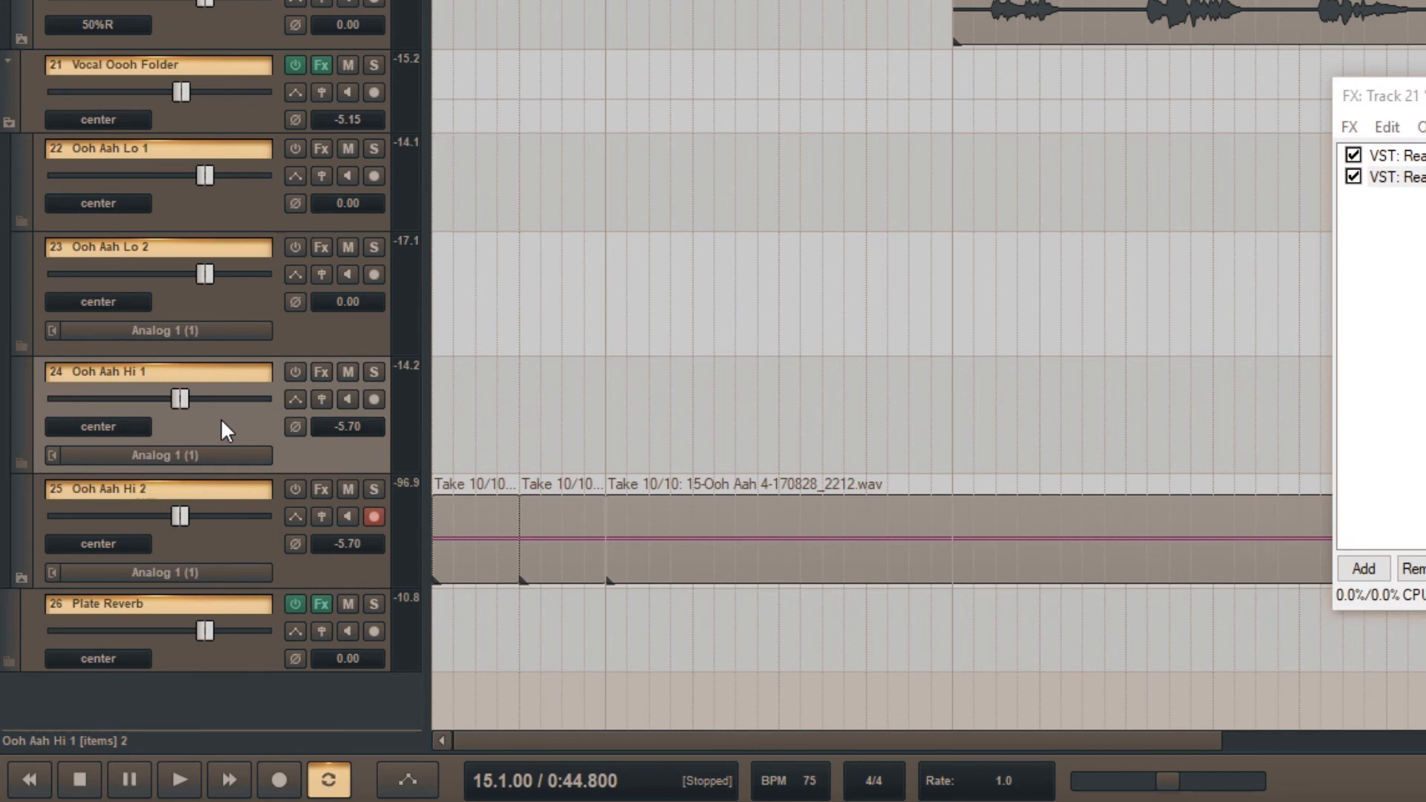
key(ctrl+alt+shift+Left)
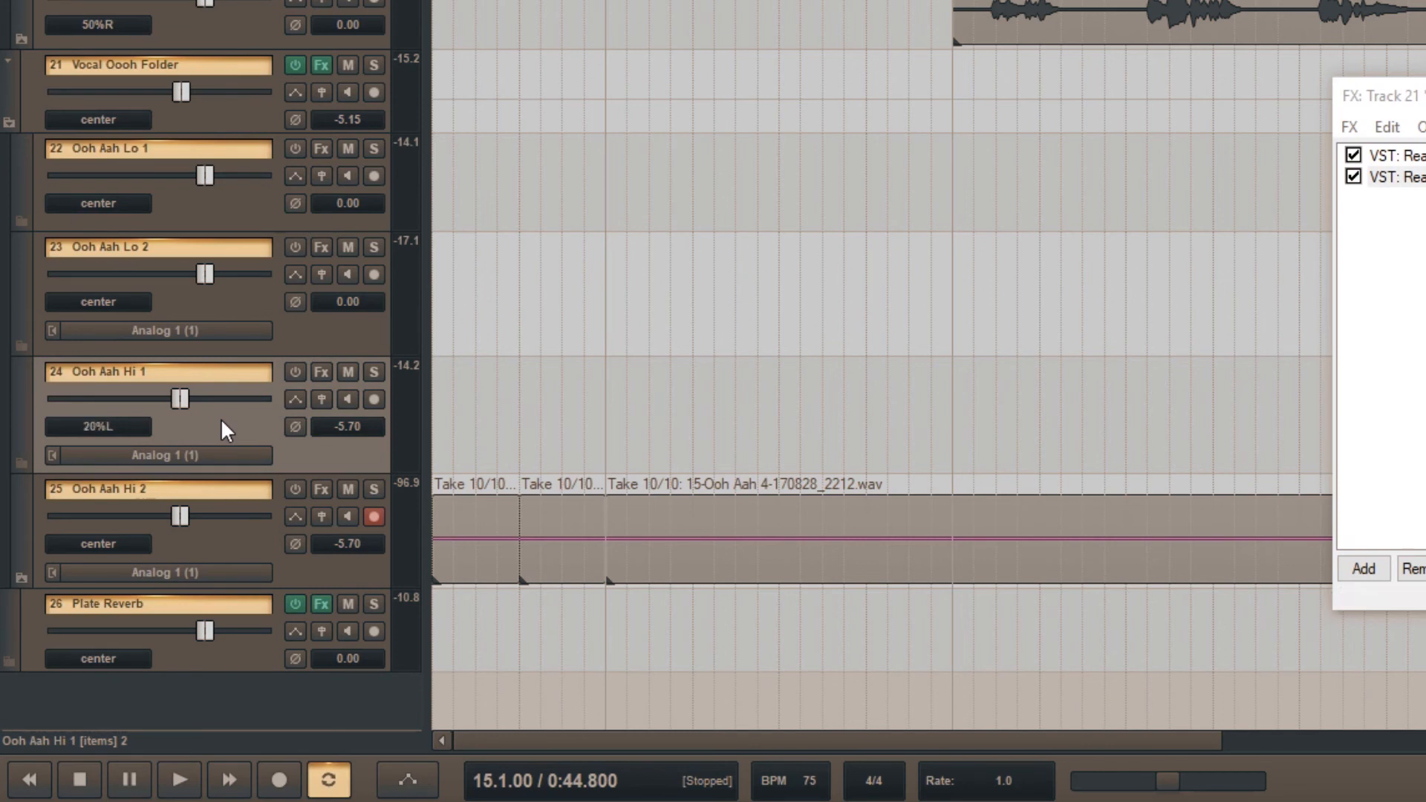
key(ctrl+alt+shift+Right)
key(ctrl+alt+shift+Left)
key(ctrl+alt+shift+Left)
key(ctrl+alt+shift+Left)
key(ctrl+alt+shift+Left)
key(ctrl+alt+shift+Right)
key(ctrl+alt+shift+Right)
key(ctrl+alt+shift+Right)
key(ctrl+alt+shift+Right)
key(ctrl+alt+shift+Right)
key(ctrl+alt+shift+Right)
key(ctrl+alt+shift+Right)
key(ctrl+alt+shift+Right)
key(ctrl+alt+shift+Right)
key(ctrl+alt+shift+Right)
key(ctrl+alt+shift+Right)
key(ctrl+alt+shift+Right)
key(ctrl+alt+shift+Right)
key(ctrl+alt+shift+Left)
key(ctrl+alt+shift+Left)
key(ctrl+alt+shift+Left)
key(ctrl+alt+shift+Left)
key(ctrl+alt+shift+Left)
key(ctrl+alt+shift+Left)
key(ctrl+alt+shift+Left)
- Pan the Ooh Aah Hi 2 track 50% right
click(210, 545)
key(ctrl+alt+shift+Right)
key(ctrl+alt+shift+Right)
key(ctrl+alt+shift+Right)
key(ctrl+alt+shift+Right)
key(ctrl+alt+shift+Right)
key(ctrl+alt+shift+Right)
key(ctrl+alt+shift+Right)
key(ctrl+alt+shift+Right)
key(ctrl+alt+shift+Right)
key(ctrl+alt+shift+Right)
key(ctrl+alt+shift+Right)
key(ctrl+alt+shift+Right)
key(ctrl+alt+shift+Right)
key(ctrl+alt+shift+Right)
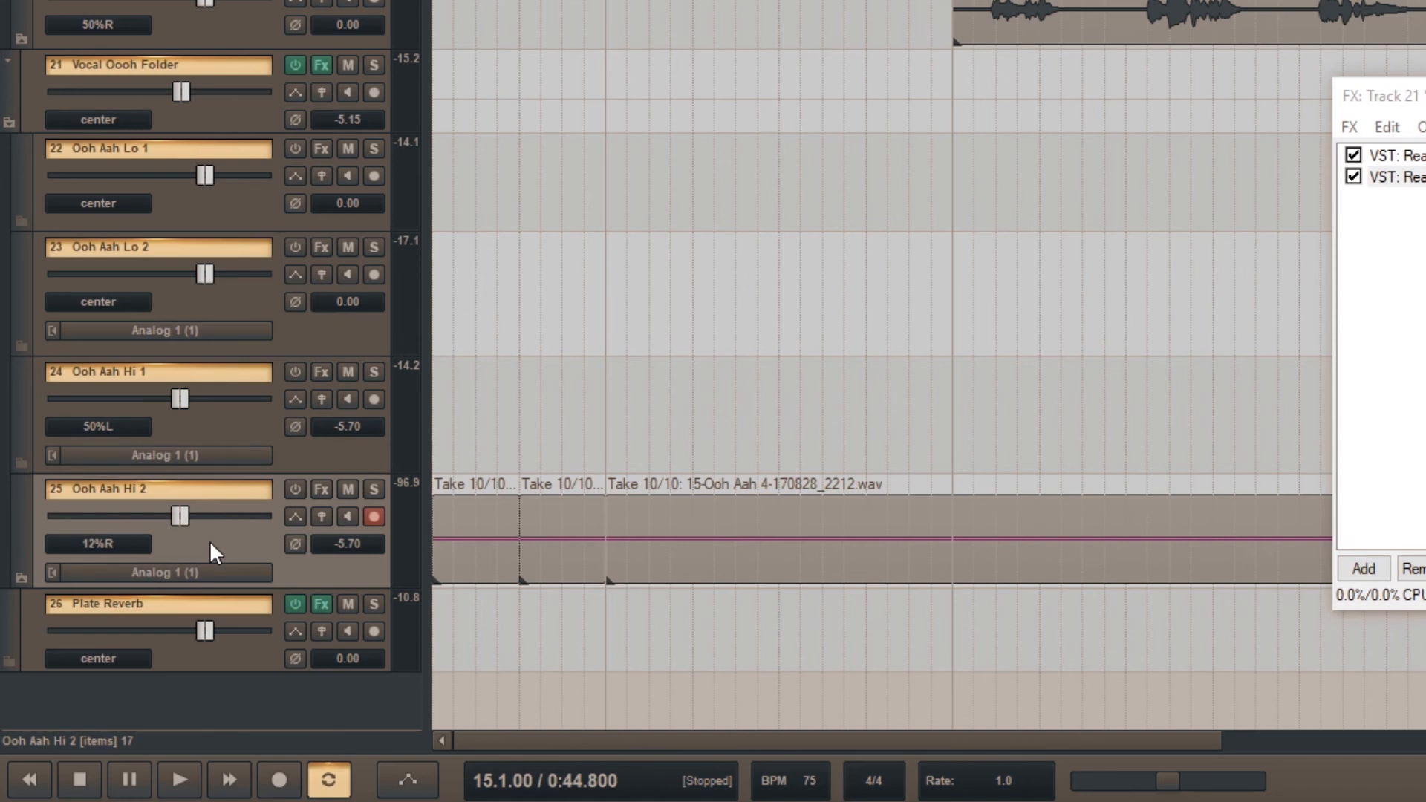
key(ctrl+alt+shift+Right)
key(ctrl+alt+shift+Right)
key(ctrl+alt+shift+Right)
- Audition the panned oohs, raise the Vocal Oooh Folder's volume to -4.37 dB and close its effects window
key(space)
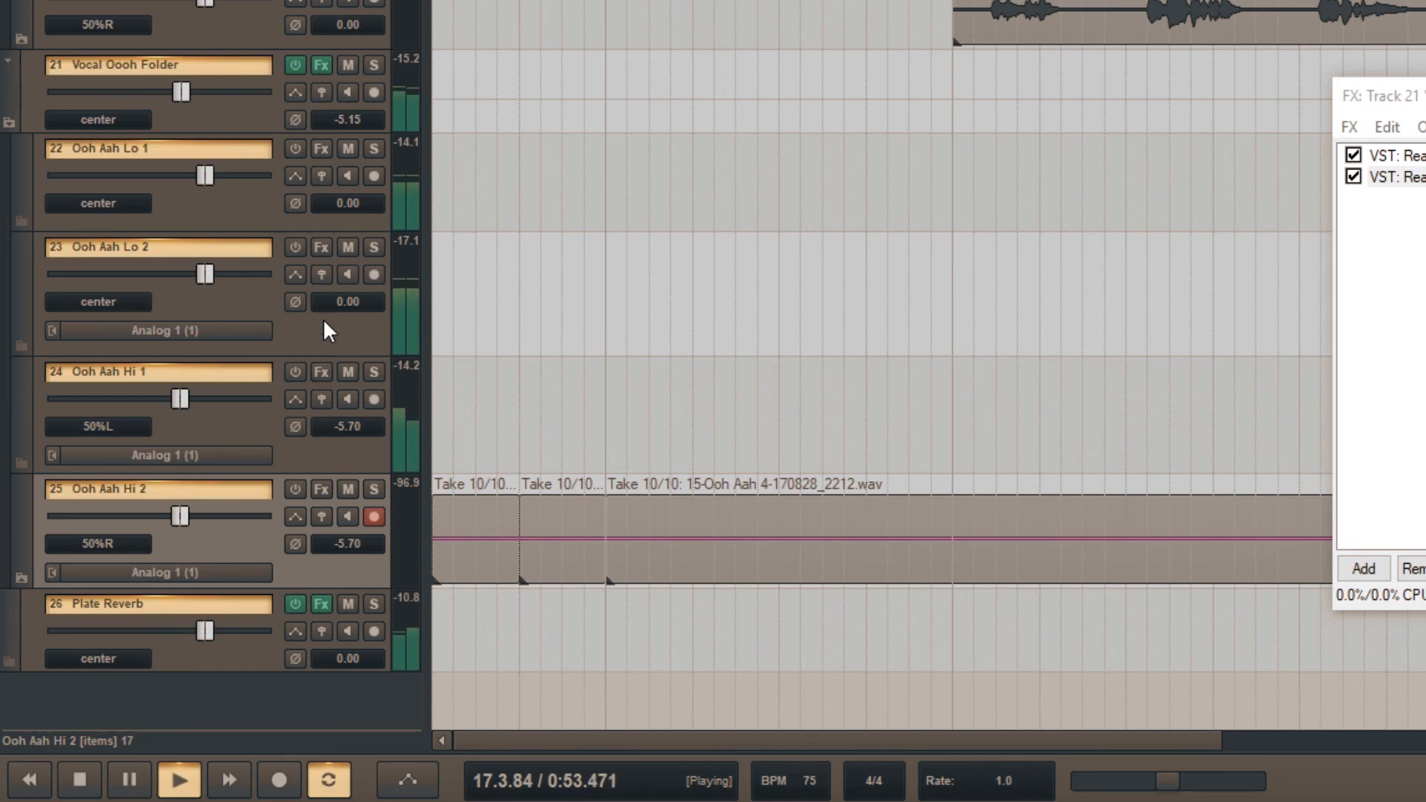
click(238, 122)
key(space)
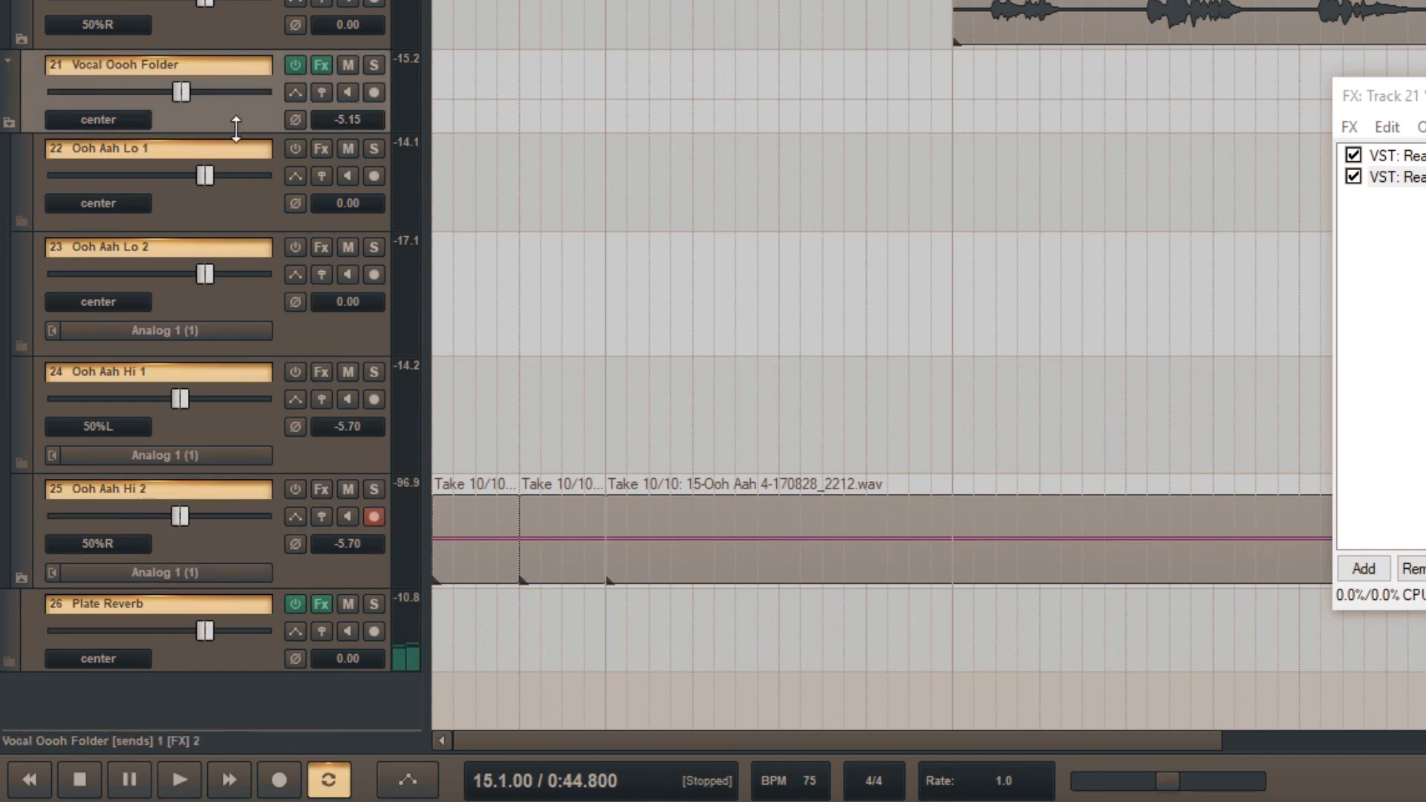
key(space)
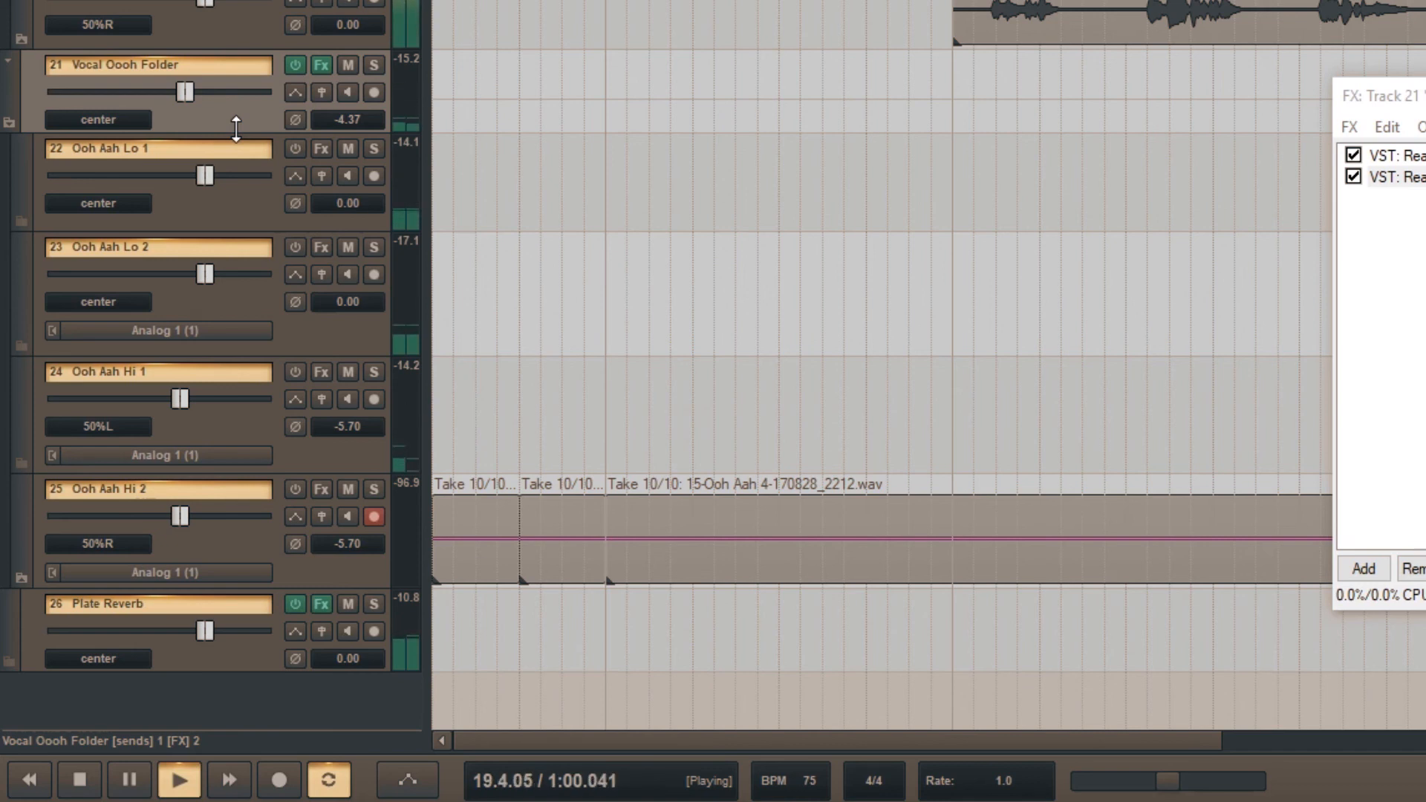
key(space)
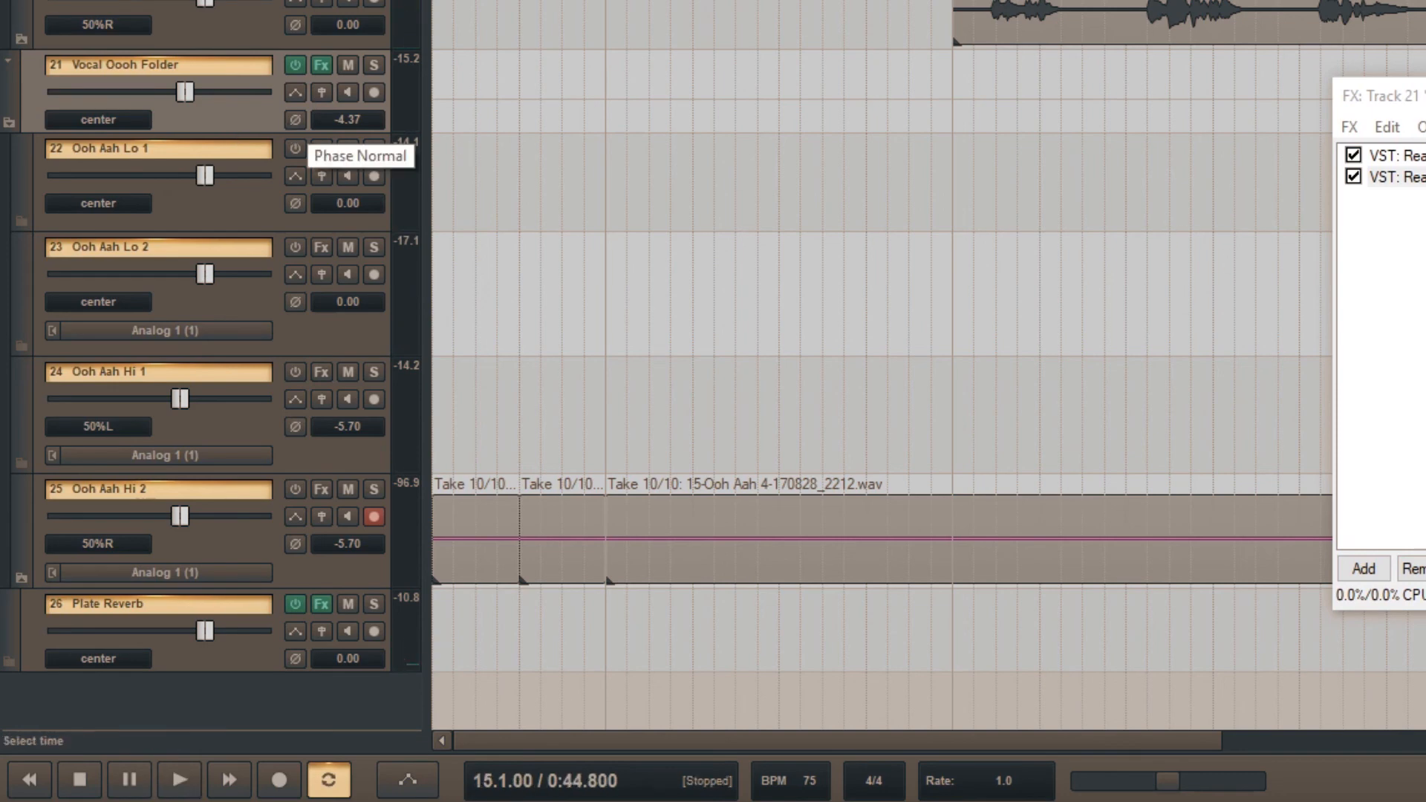
key(Escape)
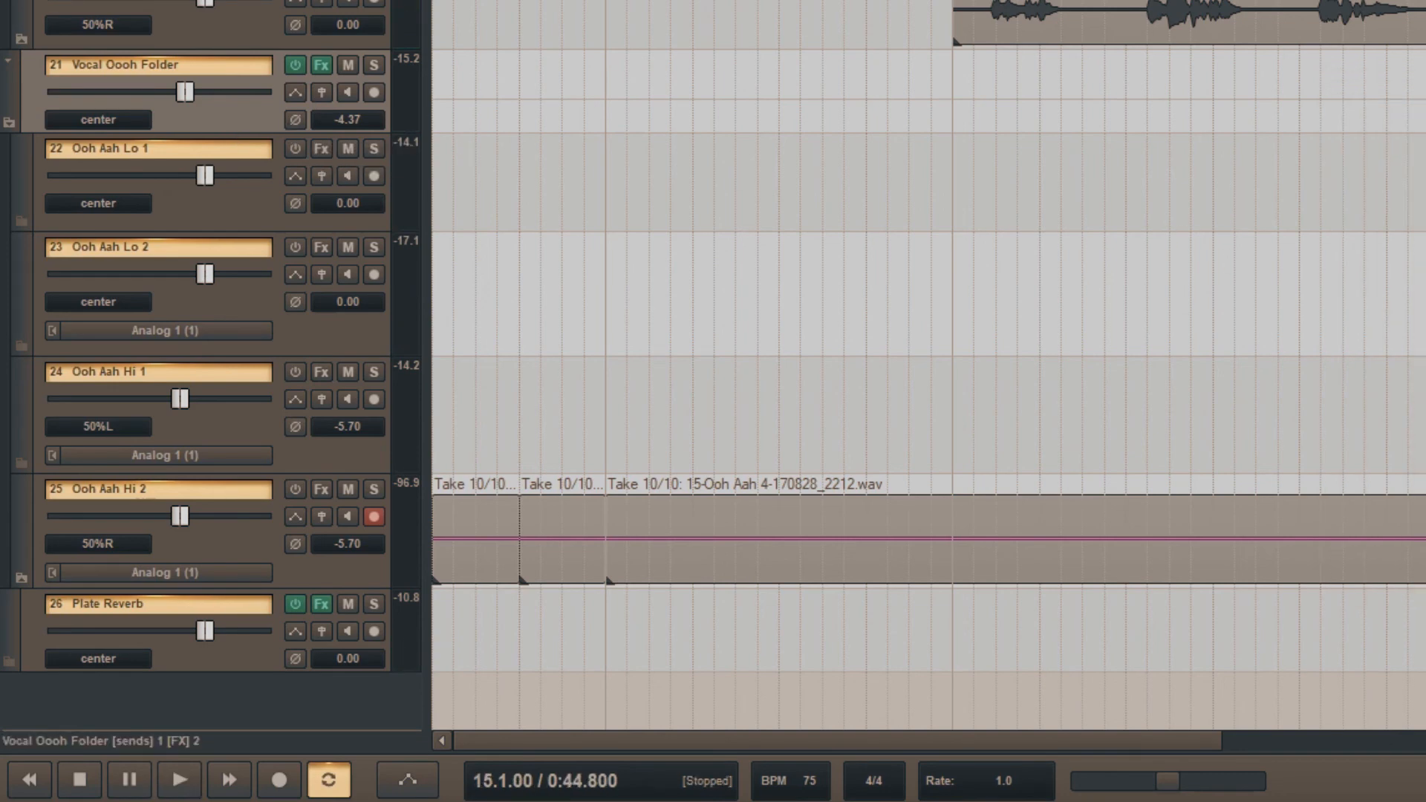
- Show the Vocal Backing Folder's volume envelope and enlarge its envelope lane for editing
scroll(929, 401, right, 10)
scroll(928, 401, left, 3)
scroll(928, 401, left, 10)
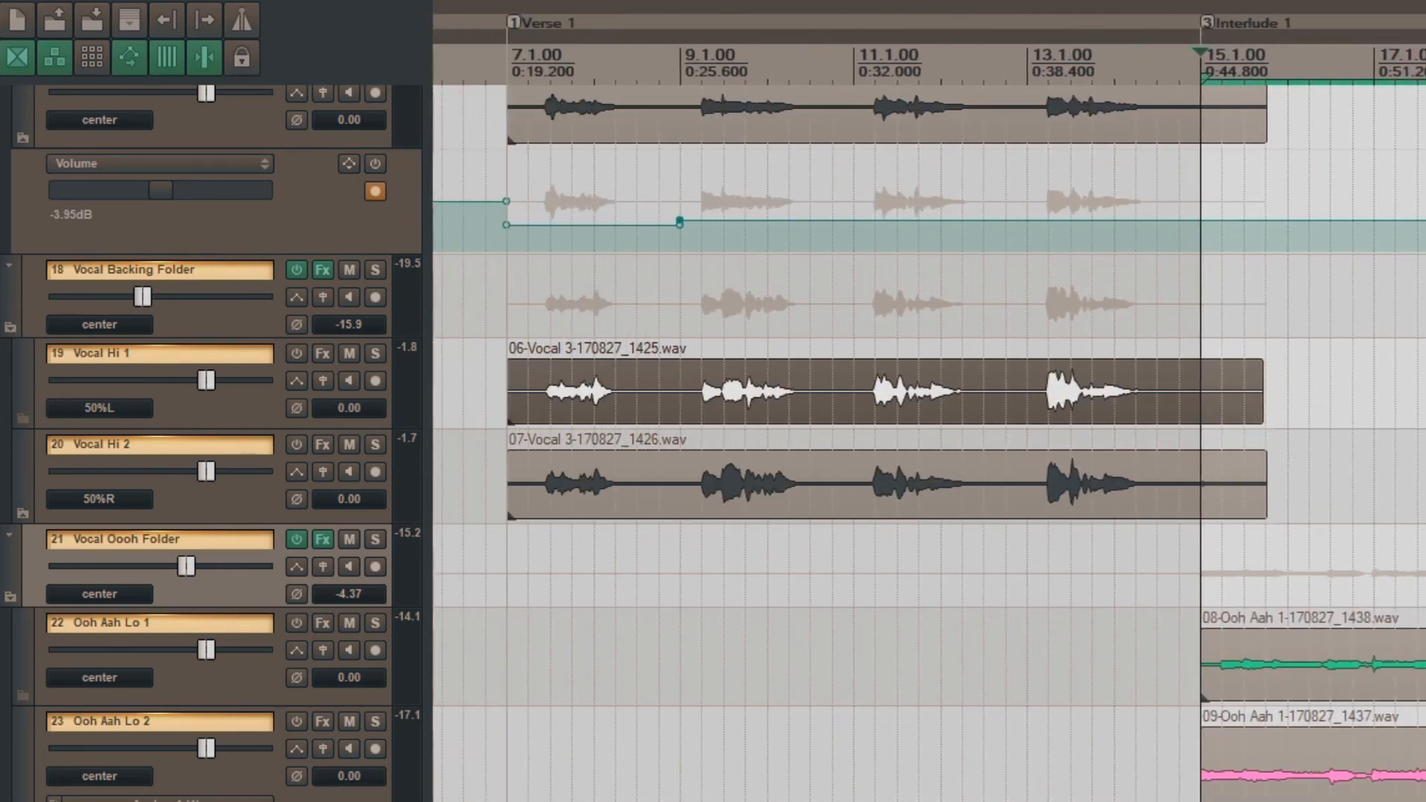
scroll(929, 400, right, 5)
scroll(516, 388, right, 1)
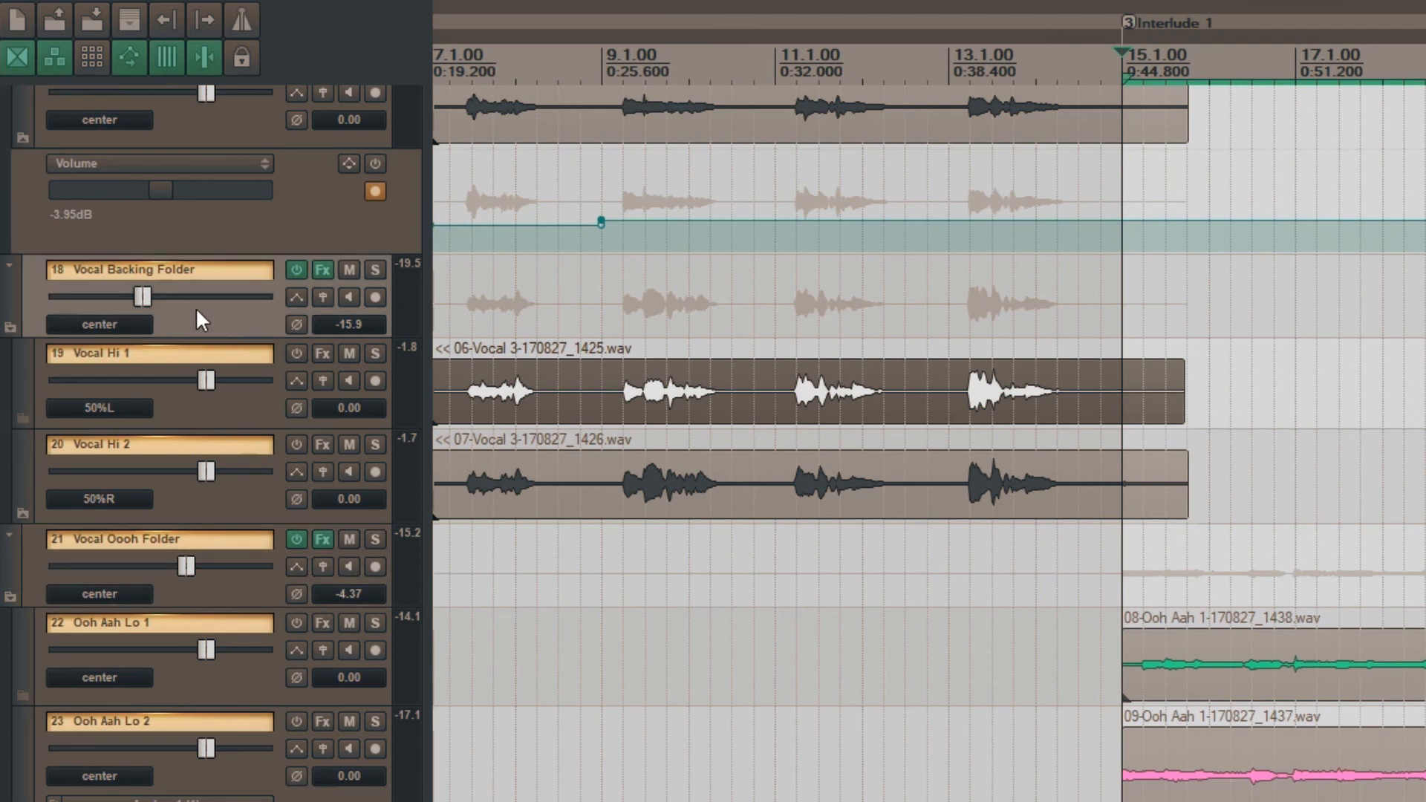
click(298, 296)
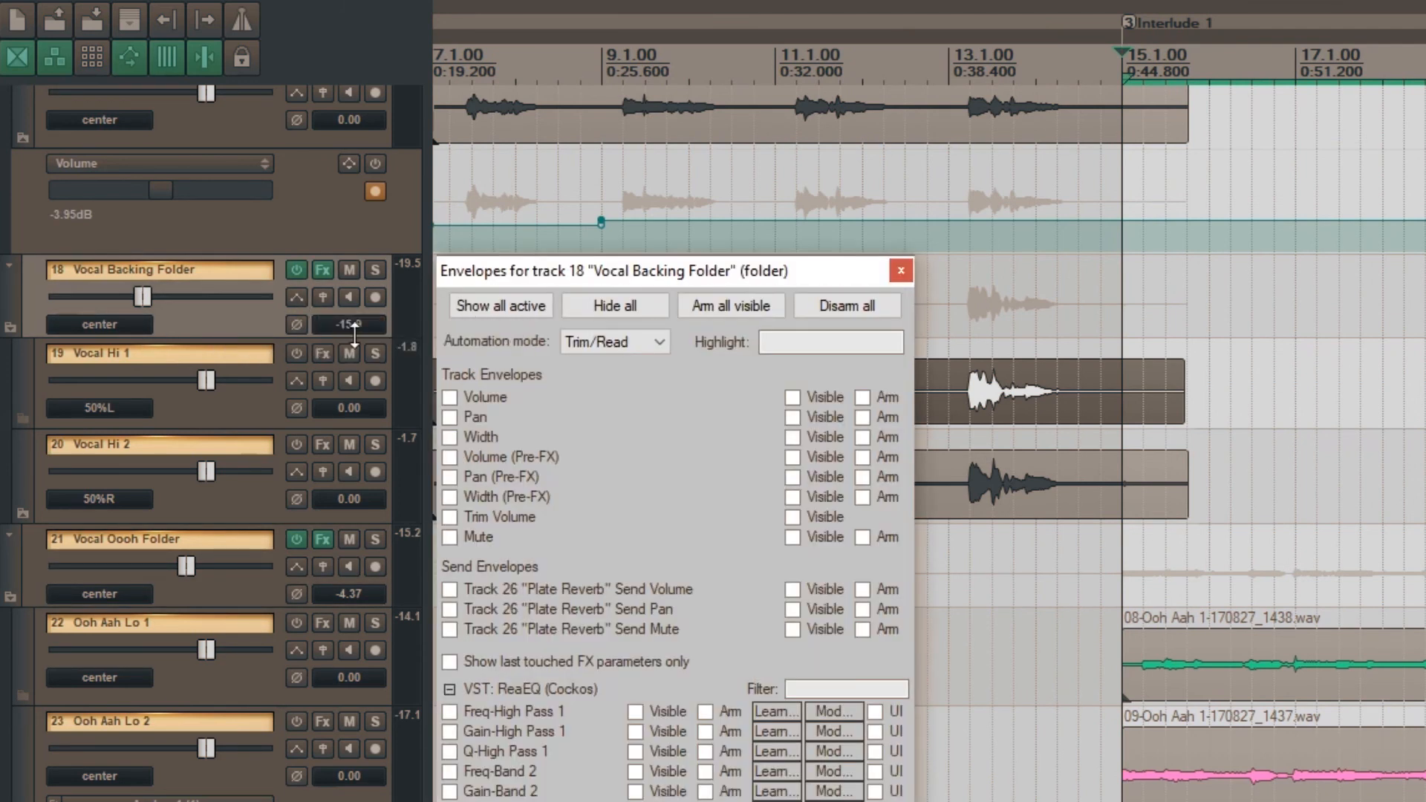
click(450, 398)
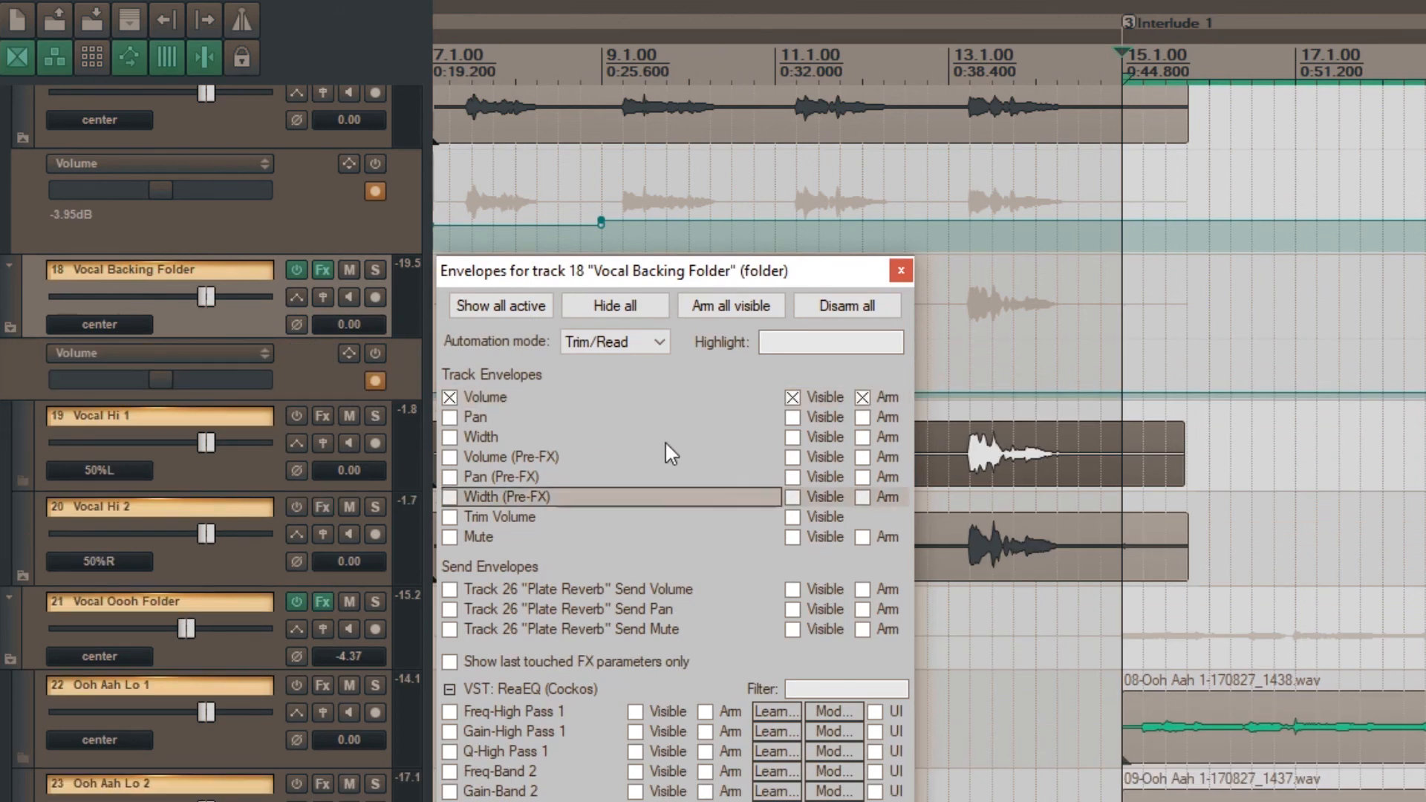
click(901, 270)
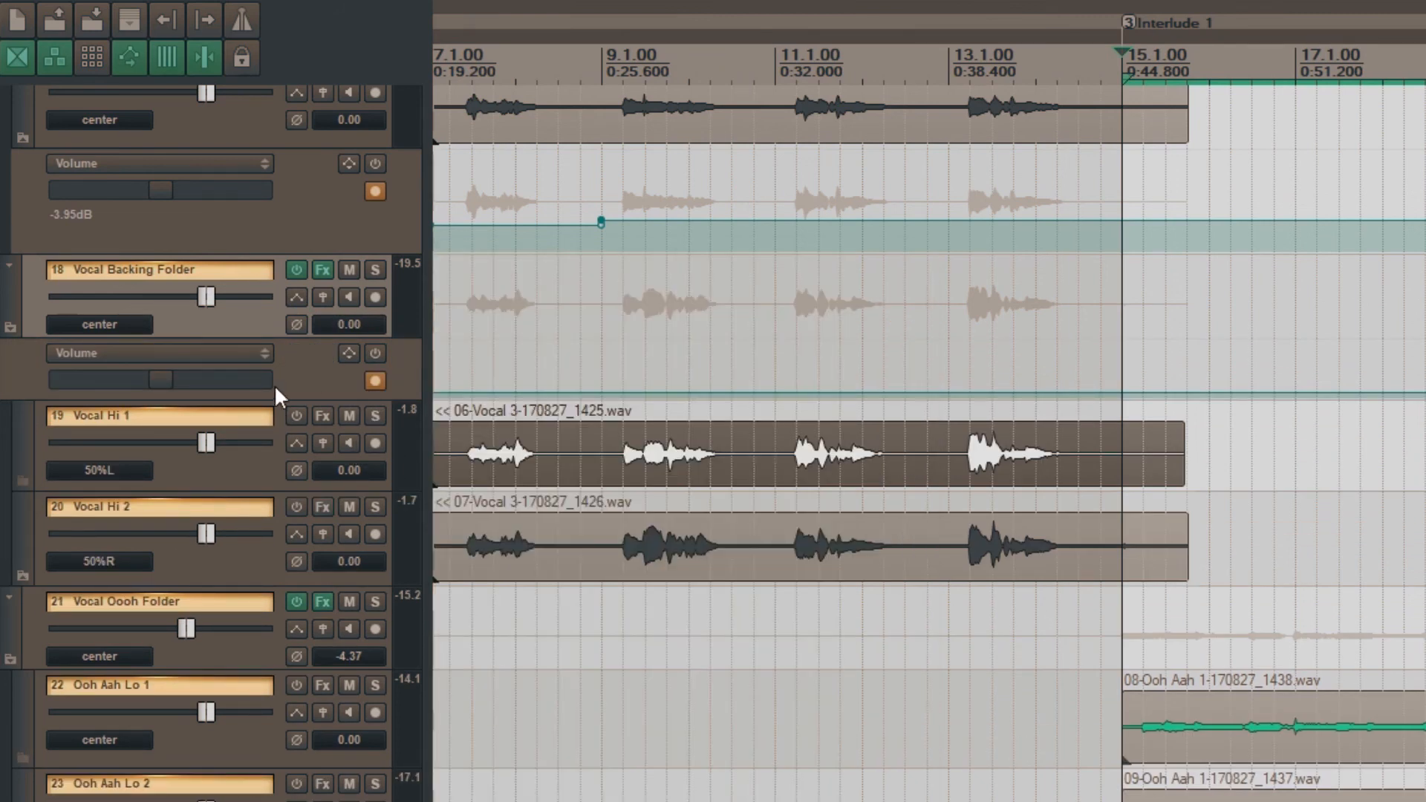
drag(279, 401, 279, 640)
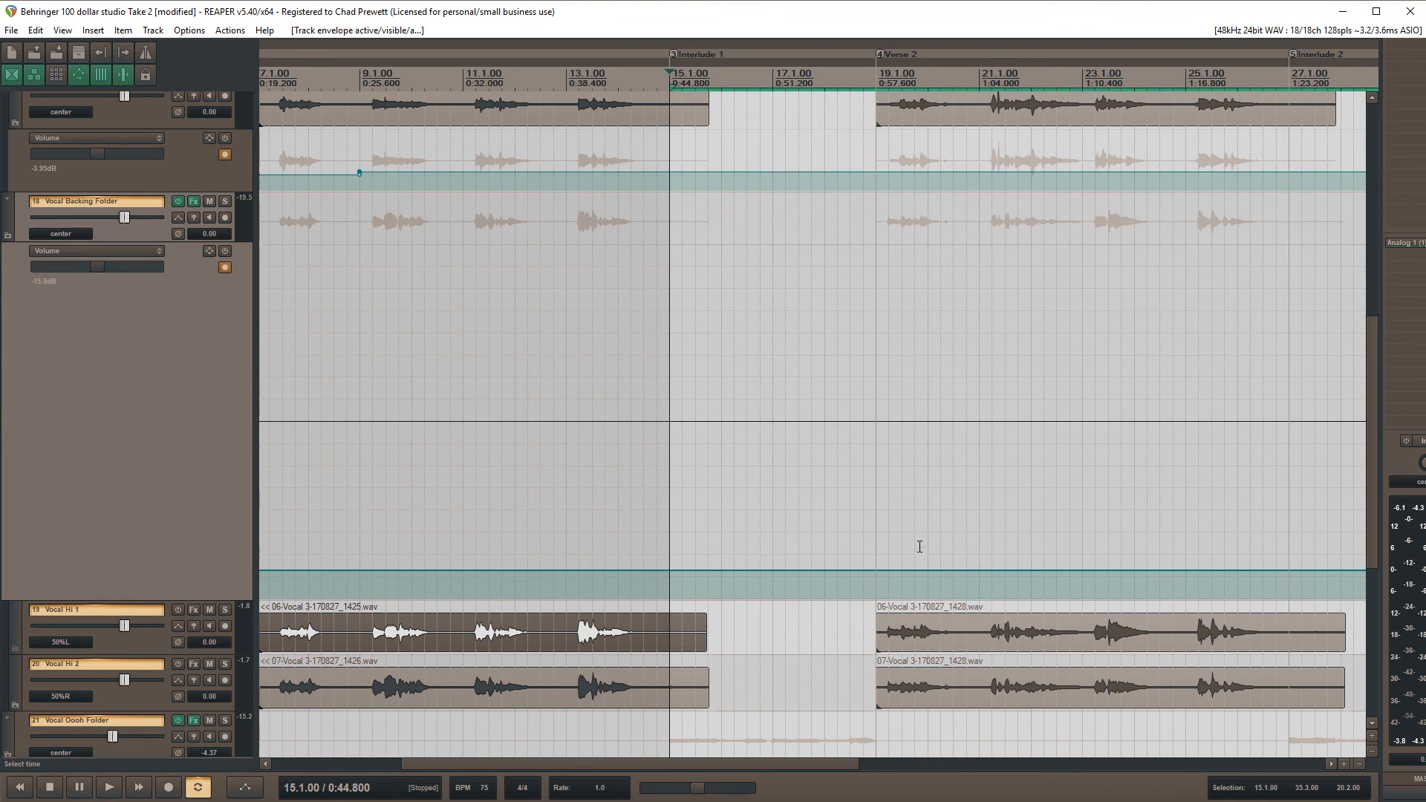
- Add a pair of volume envelope points at the start and another at the end of Verse 2 on the Vocal Backing Folder
click(883, 573)
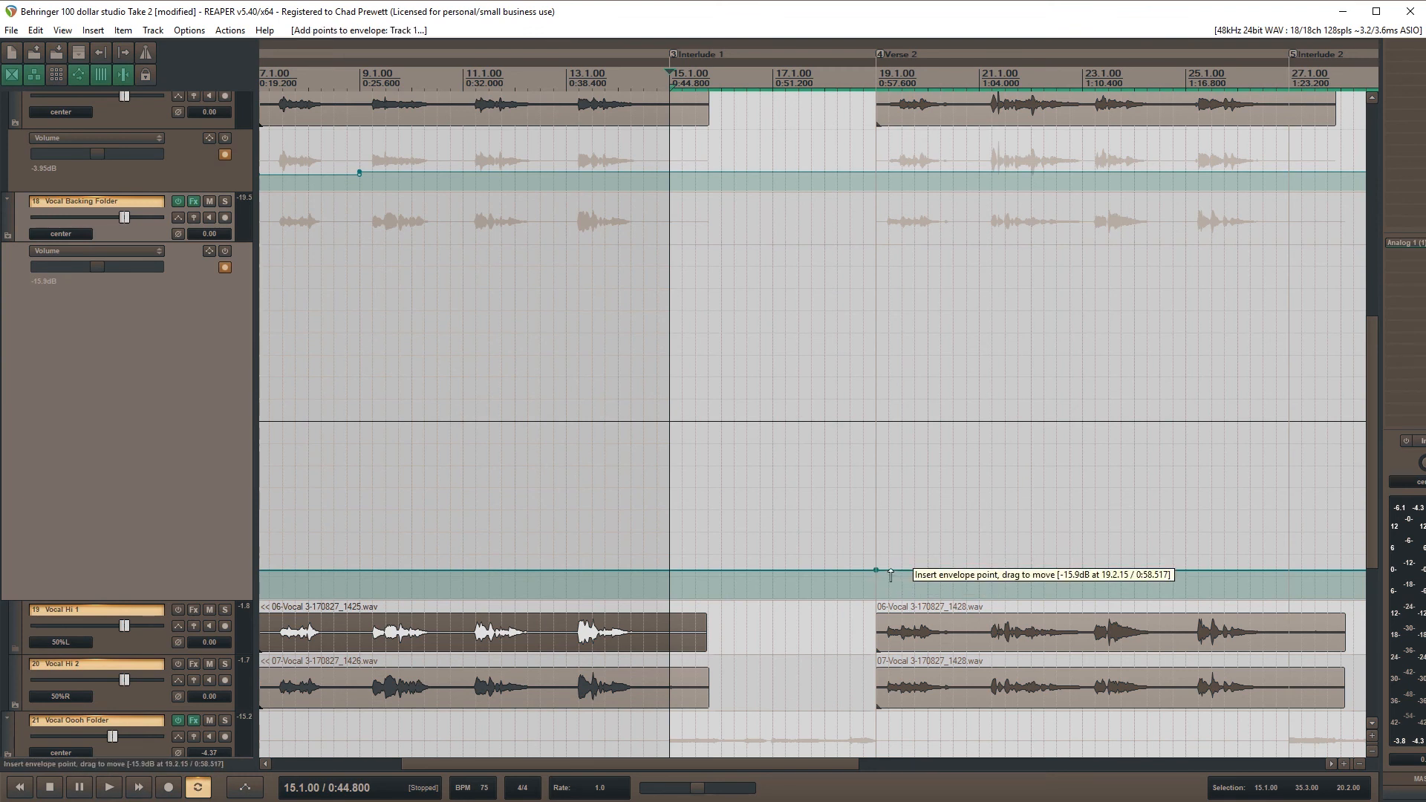
click(889, 570)
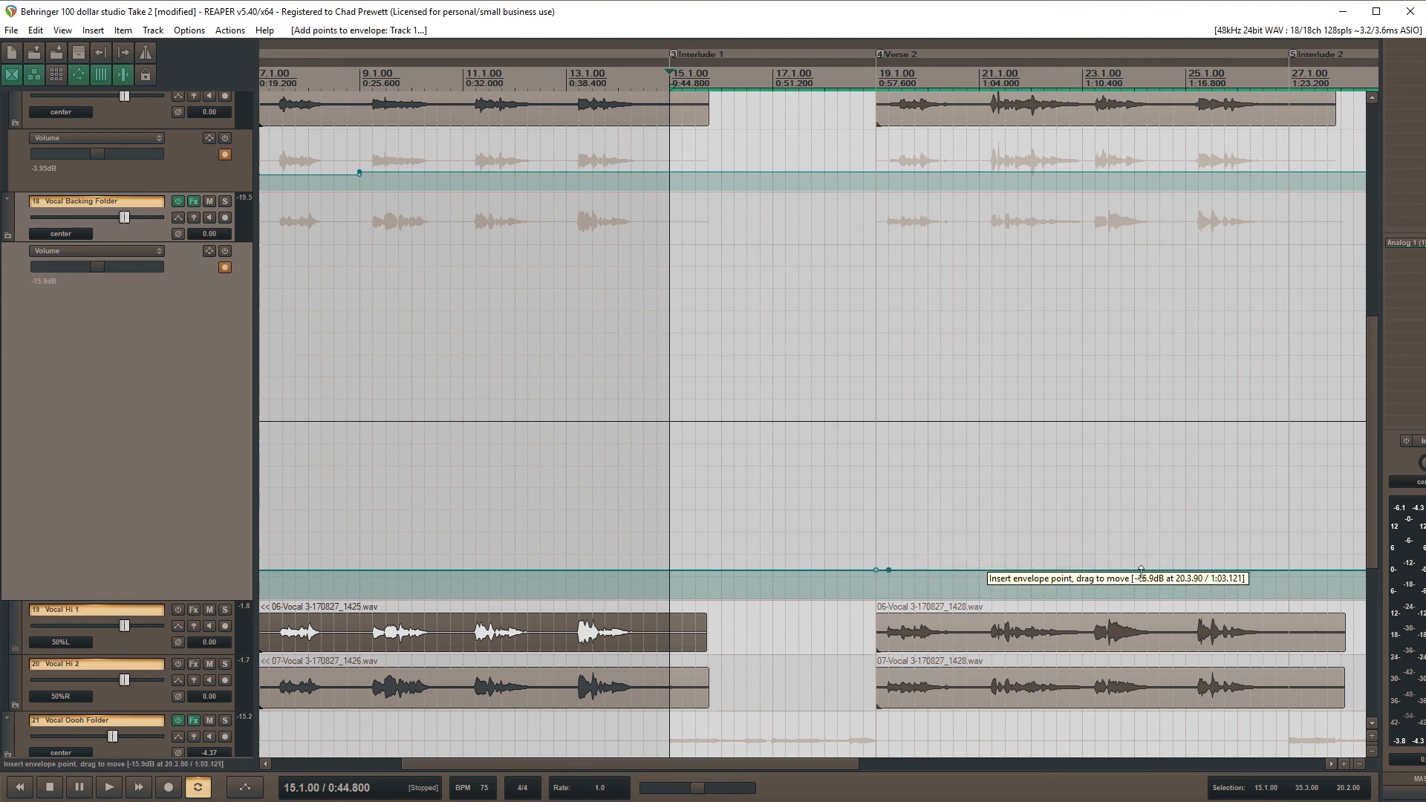
click(1276, 570)
click(1289, 570)
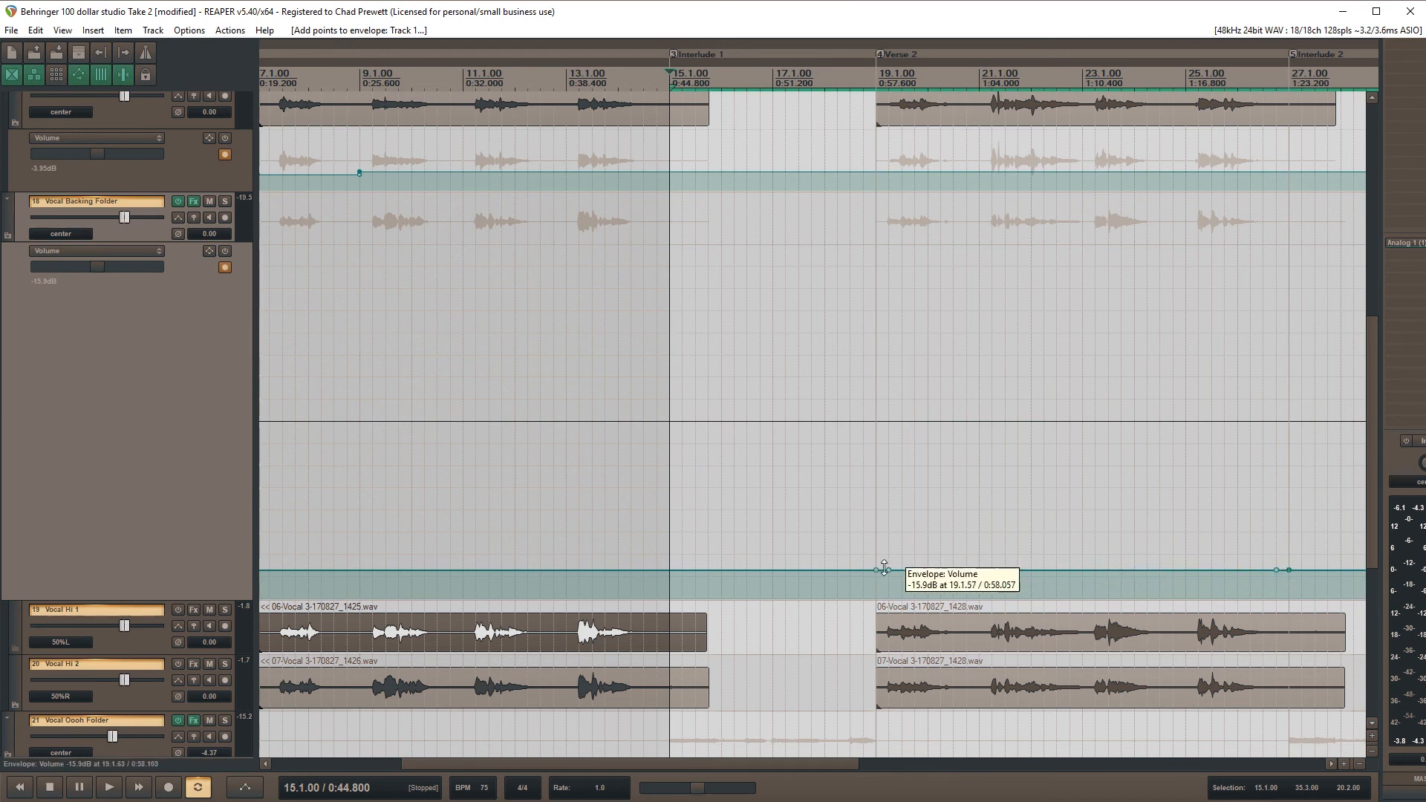
- Raise the Vocal Backing Folder's Verse 2 envelope section to about -9.9 dB and make its transitions vertical at the verse boundaries
drag(1015, 570, 1015, 543)
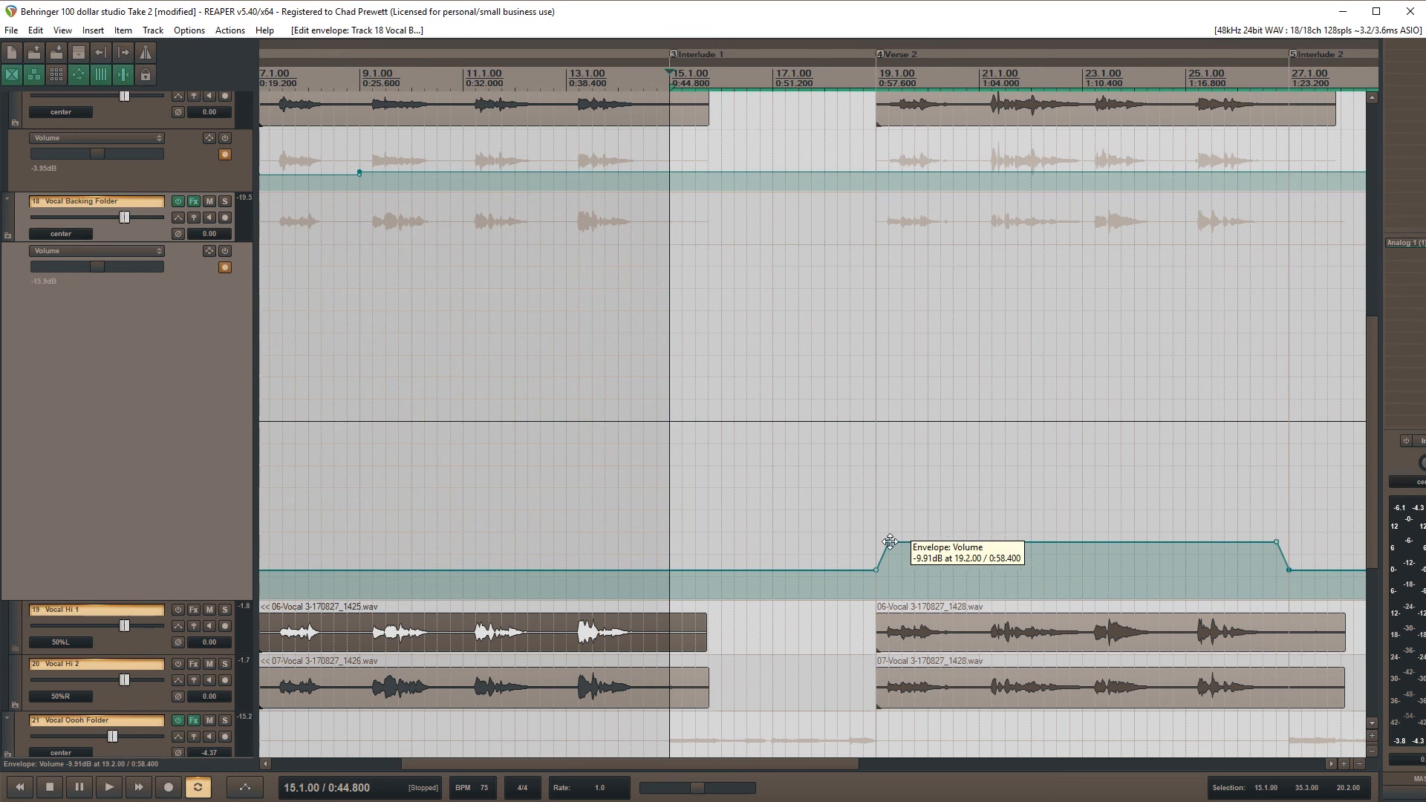
drag(888, 541, 862, 540)
drag(1276, 542, 1307, 540)
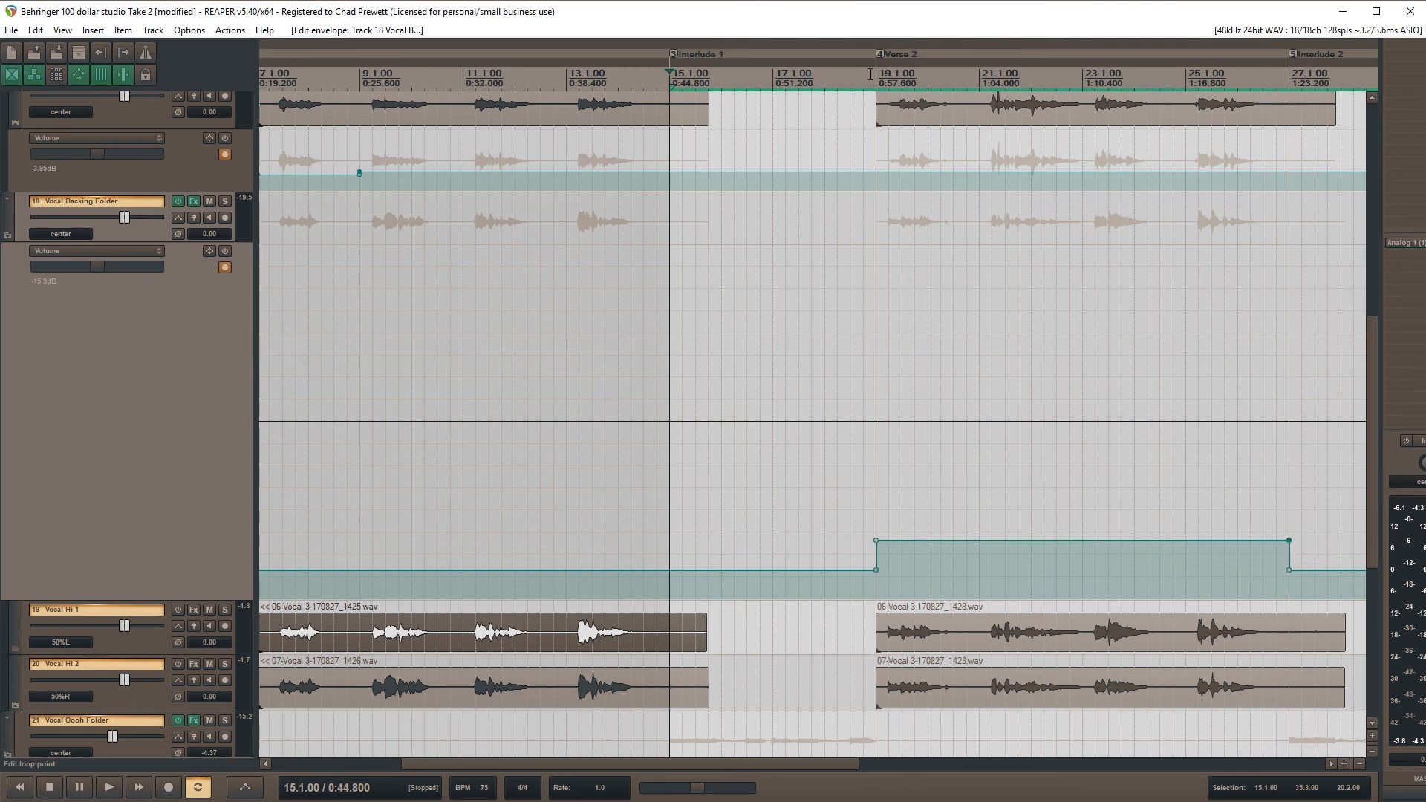
- Play from the start of Verse 2 and lower the Vocal Backing Folder's envelope there to -11.4 dB
click(876, 77)
key(space)
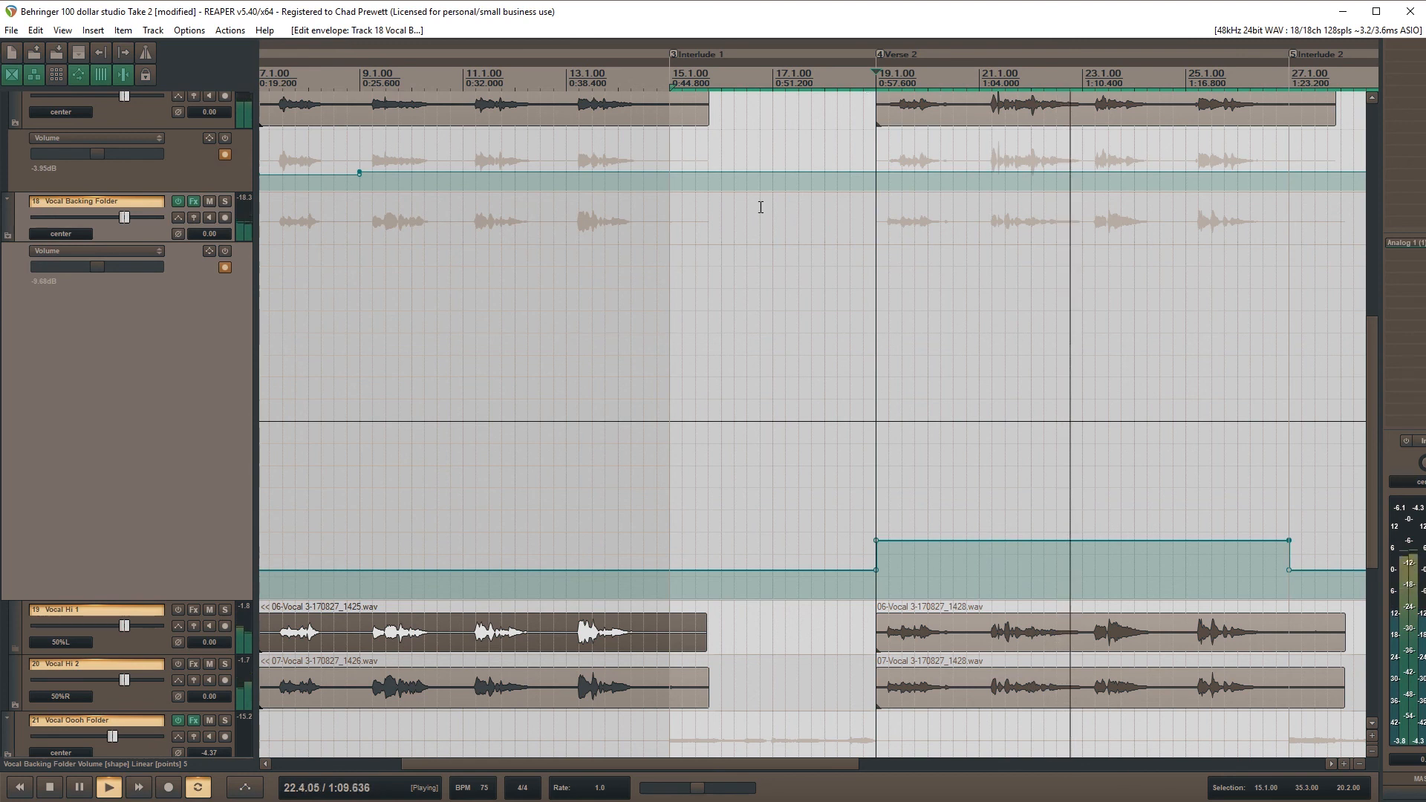
drag(944, 541, 951, 553)
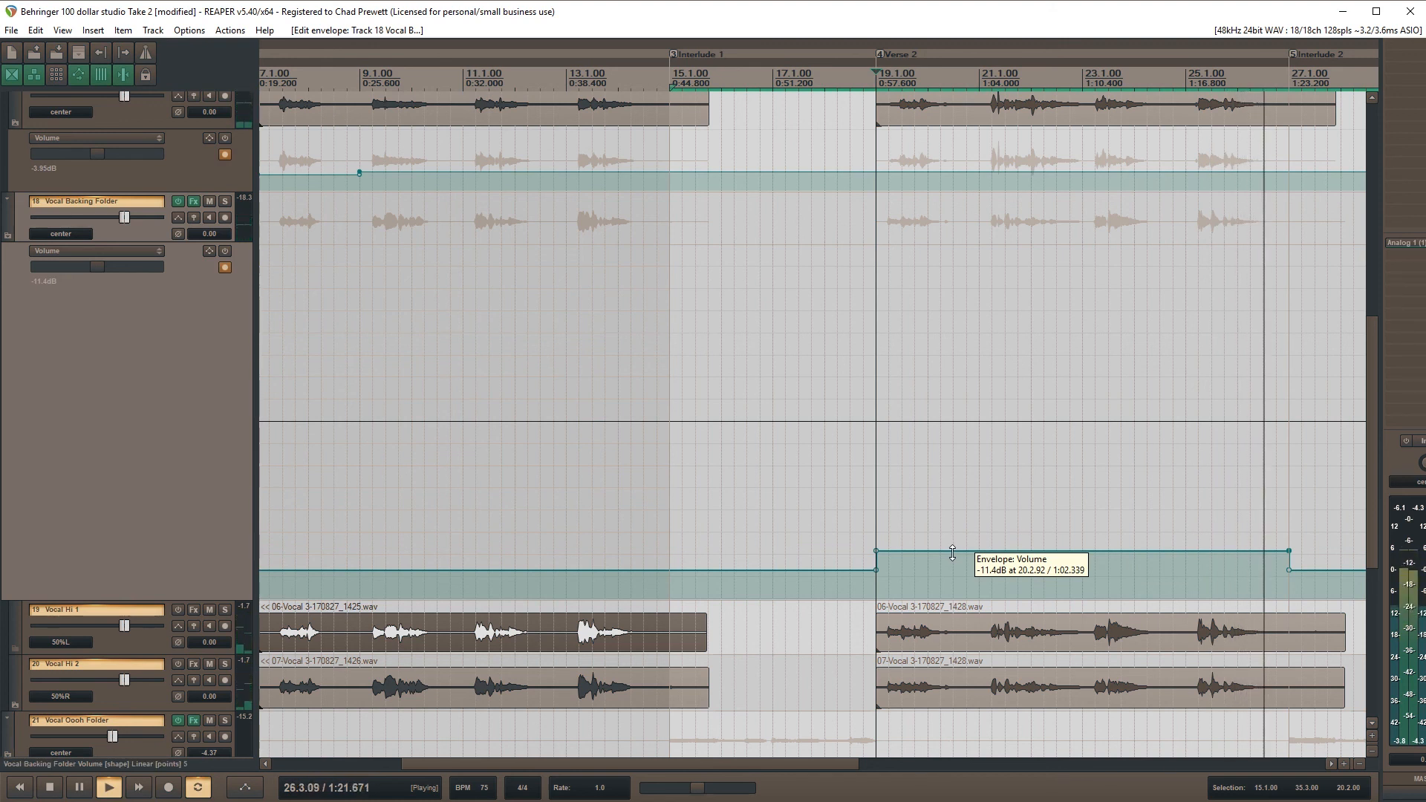
key(space)
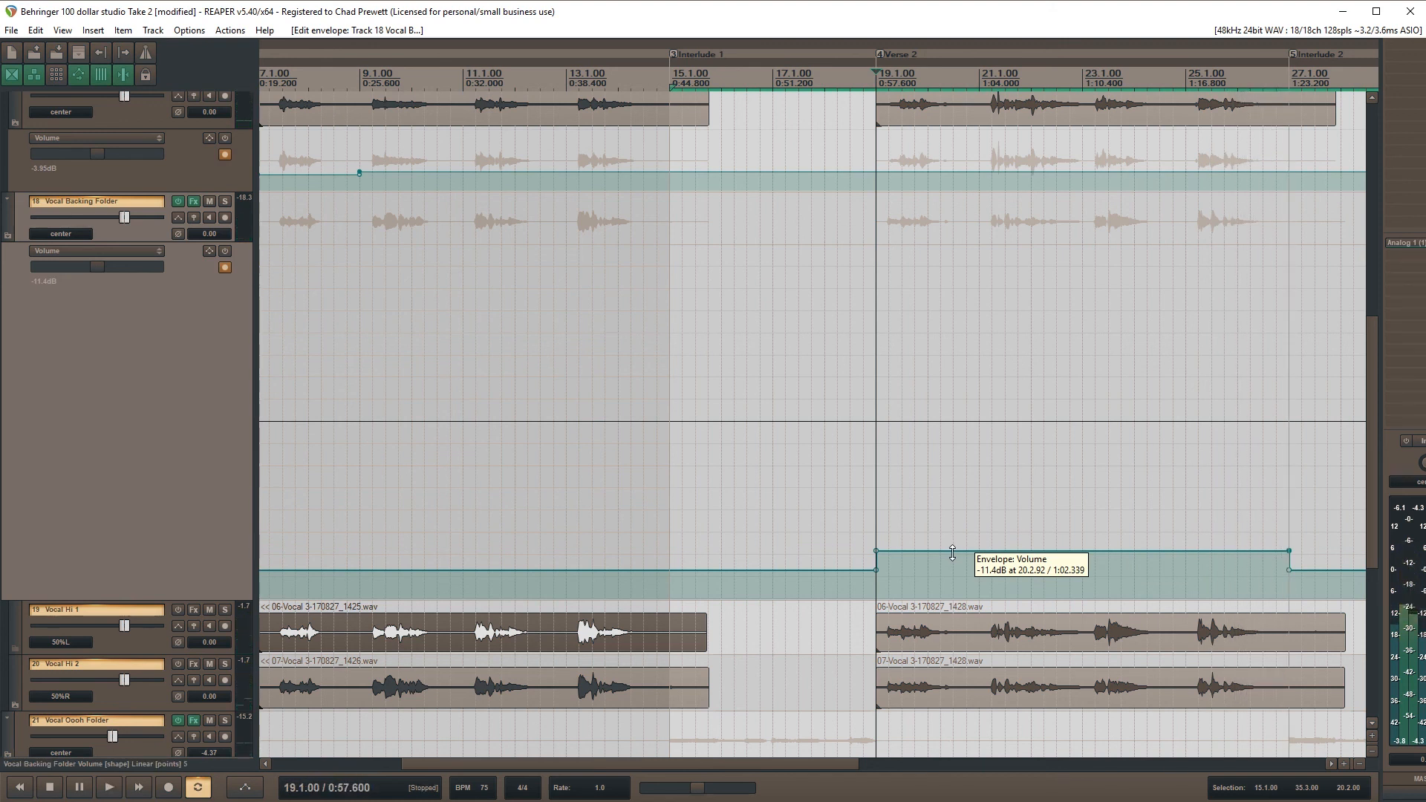